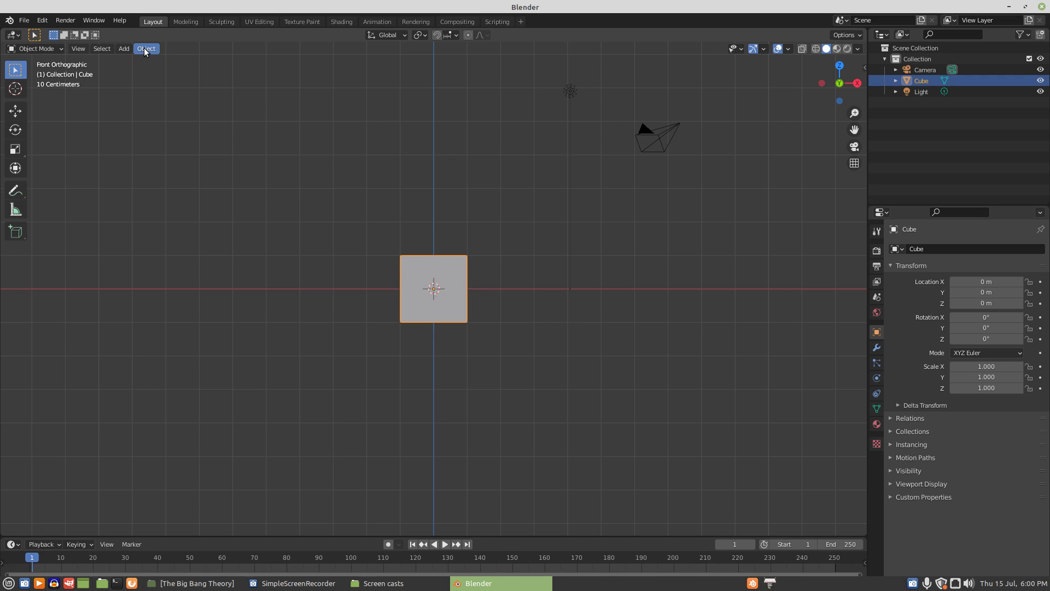
Apply the Quick Smoke effect to the default cube
{"action": "left_click", "coordinate": [143, 48]}
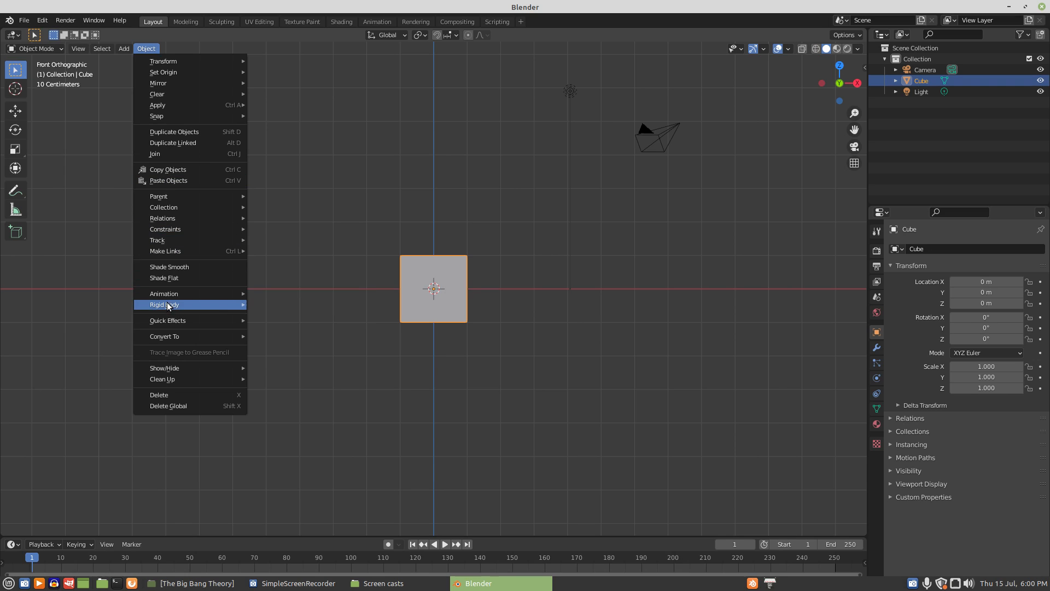
{"action": "mouse_move", "coordinate": [167, 323]}
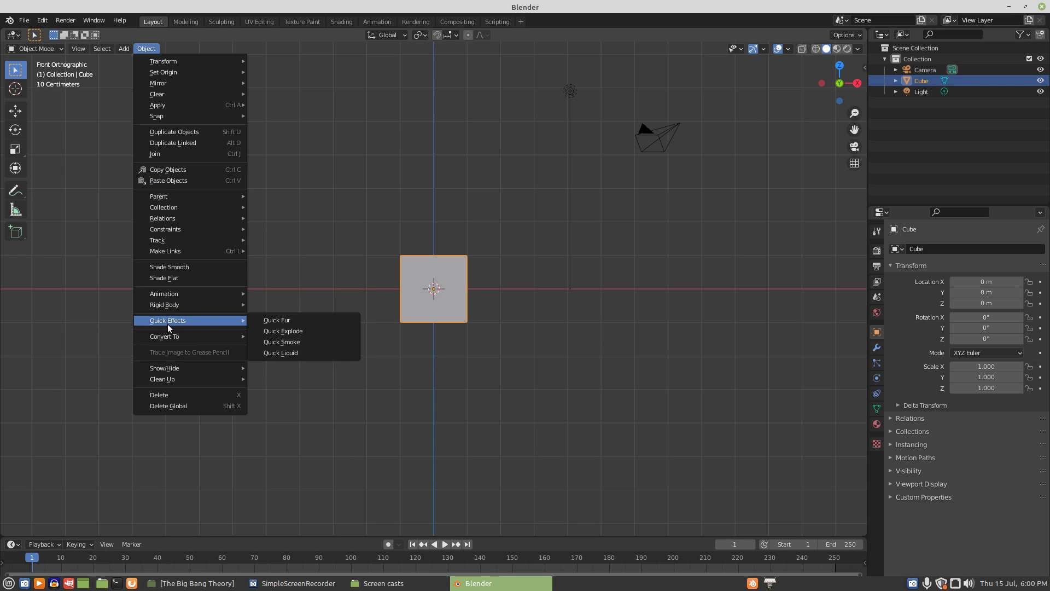
{"action": "left_click", "coordinate": [295, 342]}
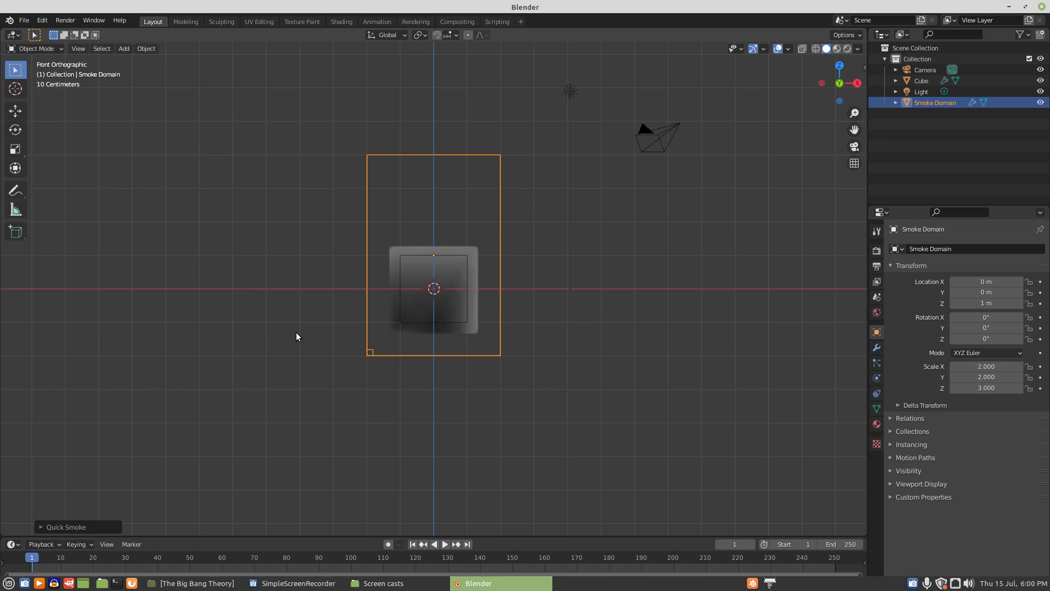
Scale the emitter cube down uniformly to about 0.084
{"action": "left_click", "coordinate": [464, 289]}
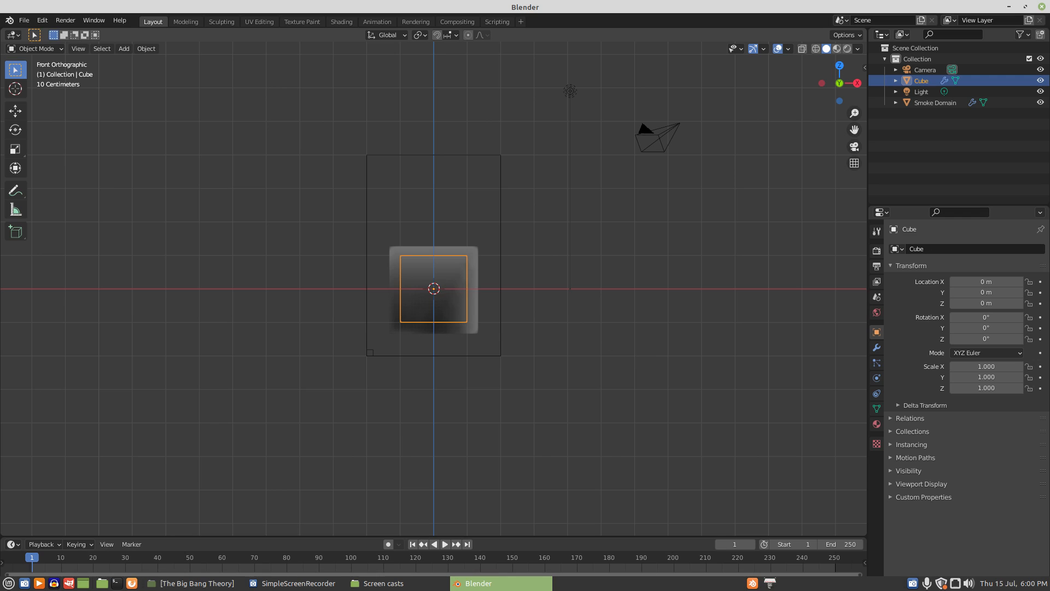
{"action": "key", "text": "s"}
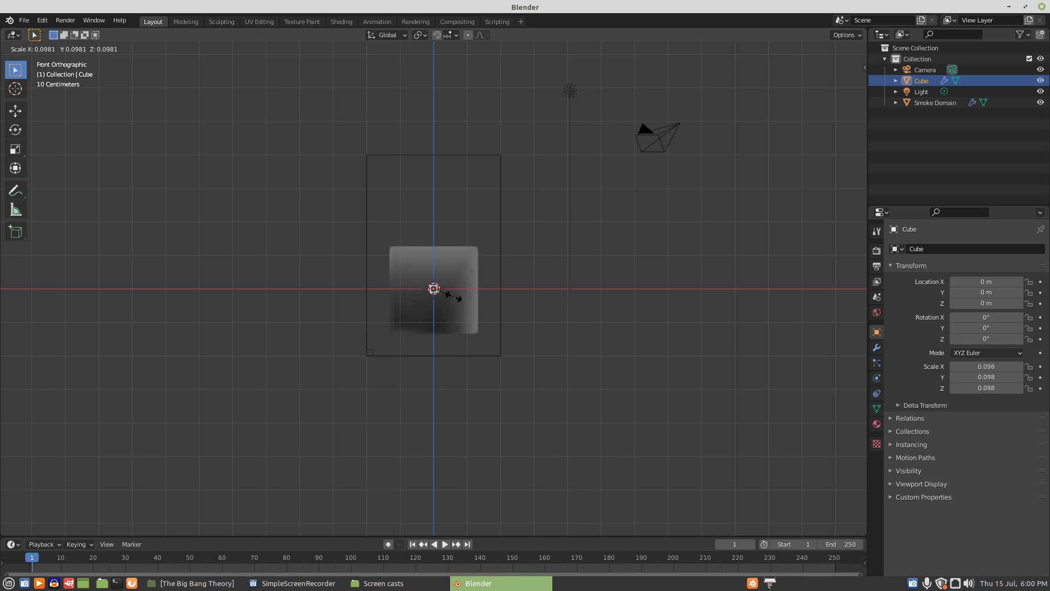
{"action": "left_click", "coordinate": [451, 296]}
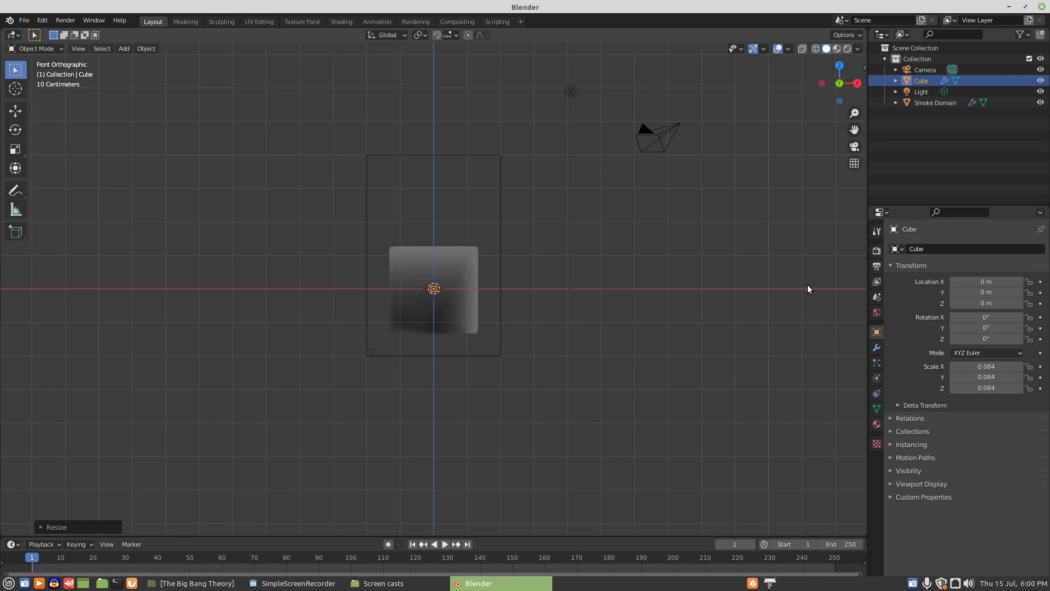
Raise the Smoke Domain about 1.75 m along Z so its base sits just below the small cube
{"action": "left_click", "coordinate": [499, 283]}
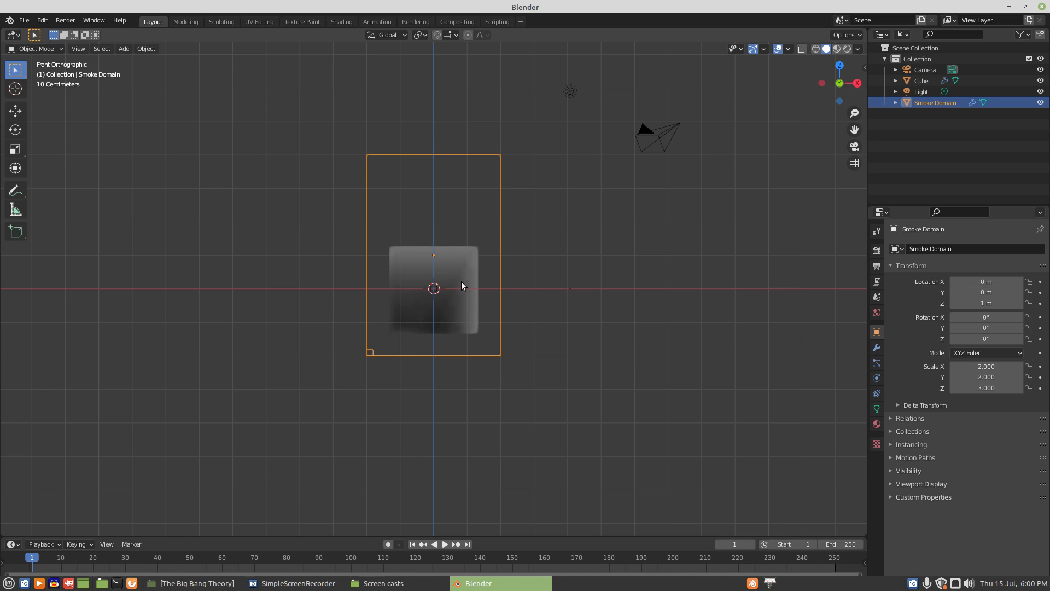
{"action": "key", "text": "g"}
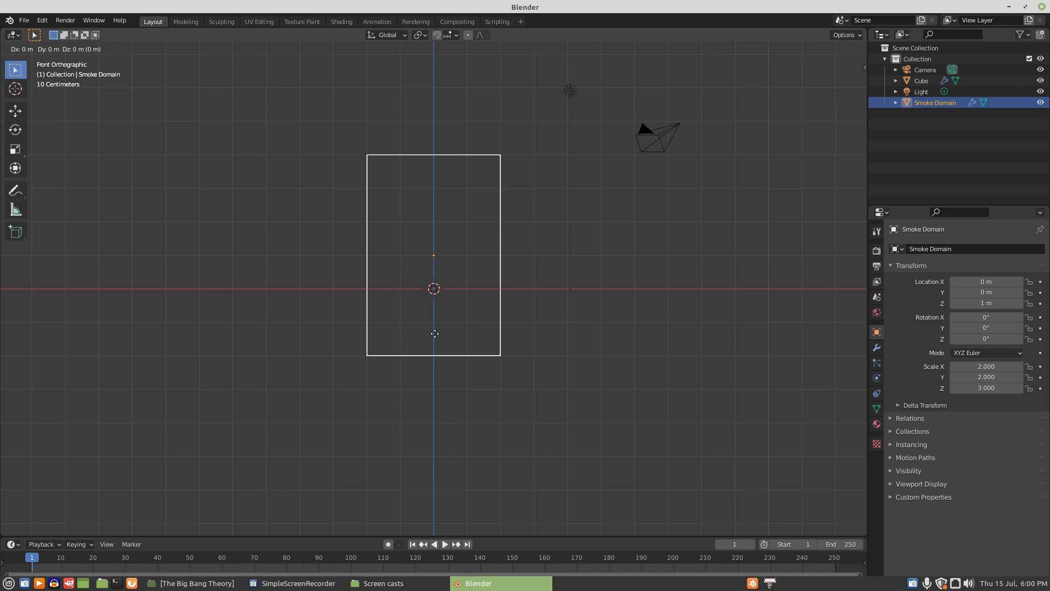
{"action": "key", "text": "z"}
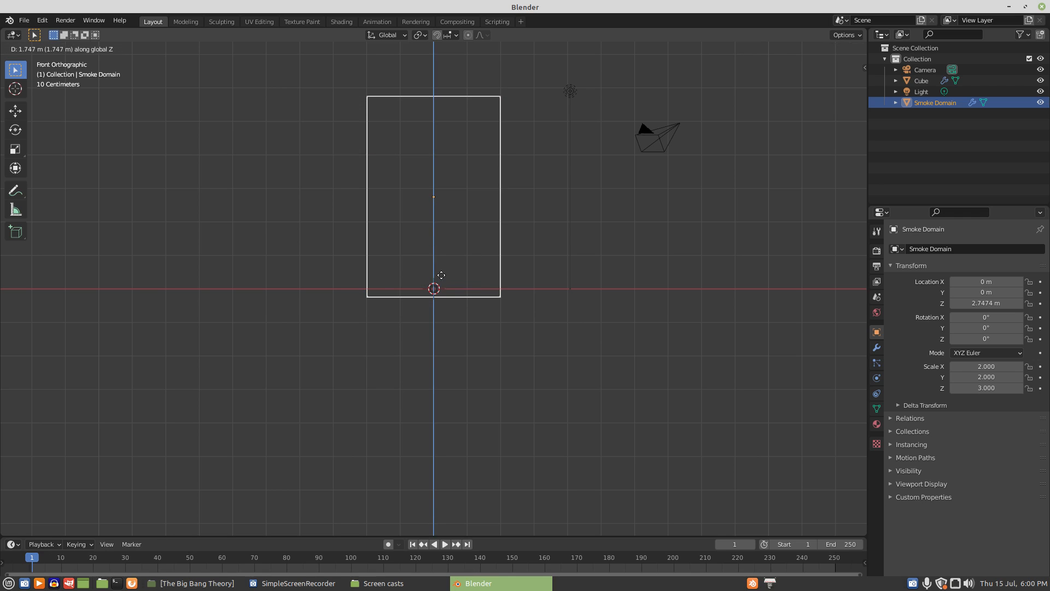
{"action": "left_click", "coordinate": [438, 273]}
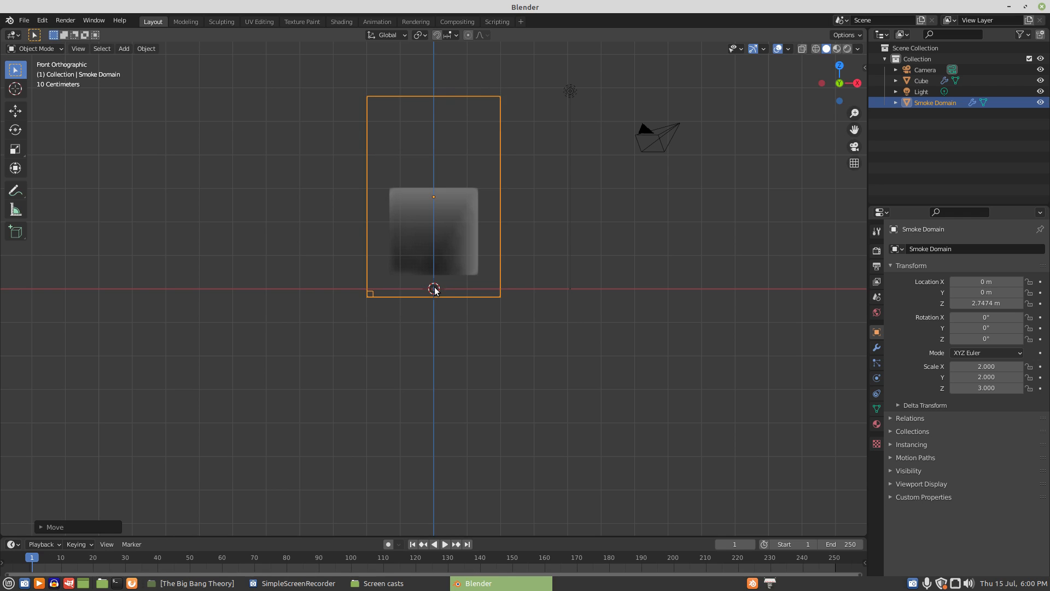
Set the smoke domain's cache folder to Desktop/Blender TEMP/cache, clearing that folder's existing contents
{"action": "left_click", "coordinate": [877, 378]}
{"action": "scroll", "coordinate": [935, 404], "scroll_direction": "down", "scroll_amount": 5}
{"action": "scroll", "coordinate": [935, 415], "scroll_direction": "down", "scroll_amount": 5}
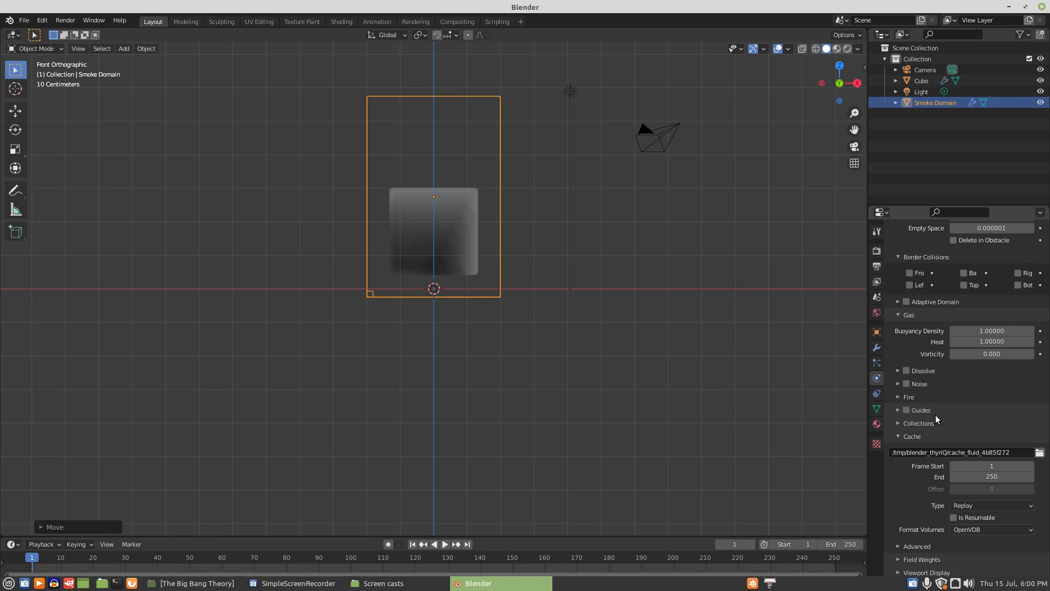
{"action": "left_click", "coordinate": [1038, 452]}
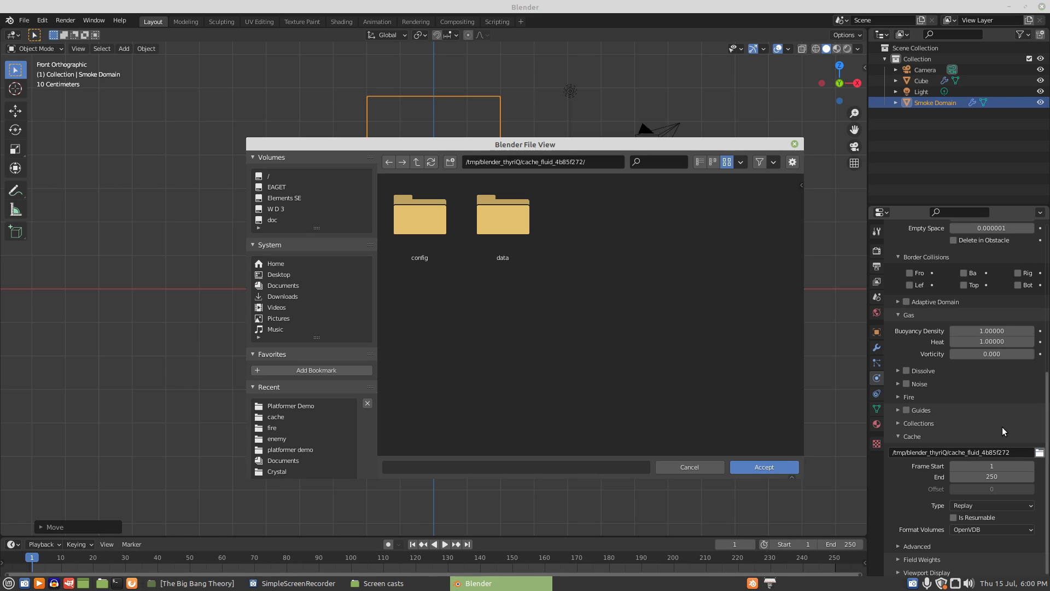
{"action": "left_click", "coordinate": [275, 276]}
{"action": "double_click", "coordinate": [396, 226]}
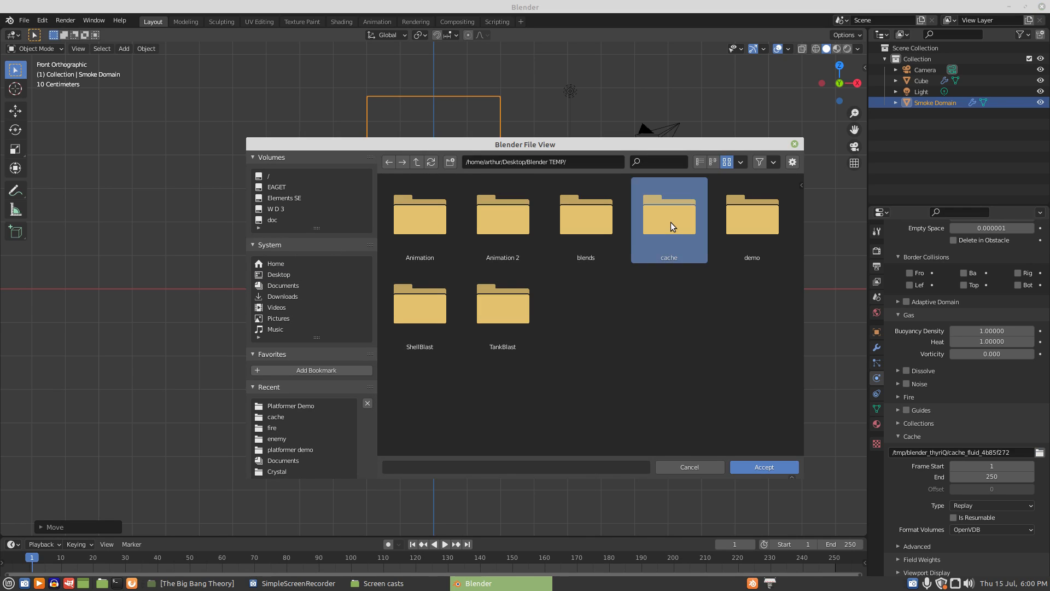
{"action": "double_click", "coordinate": [671, 223]}
{"action": "left_click_drag", "start_coordinate": [417, 361], "coordinate": [757, 215]}
{"action": "right_click", "coordinate": [757, 215]}
{"action": "left_click", "coordinate": [705, 304]}
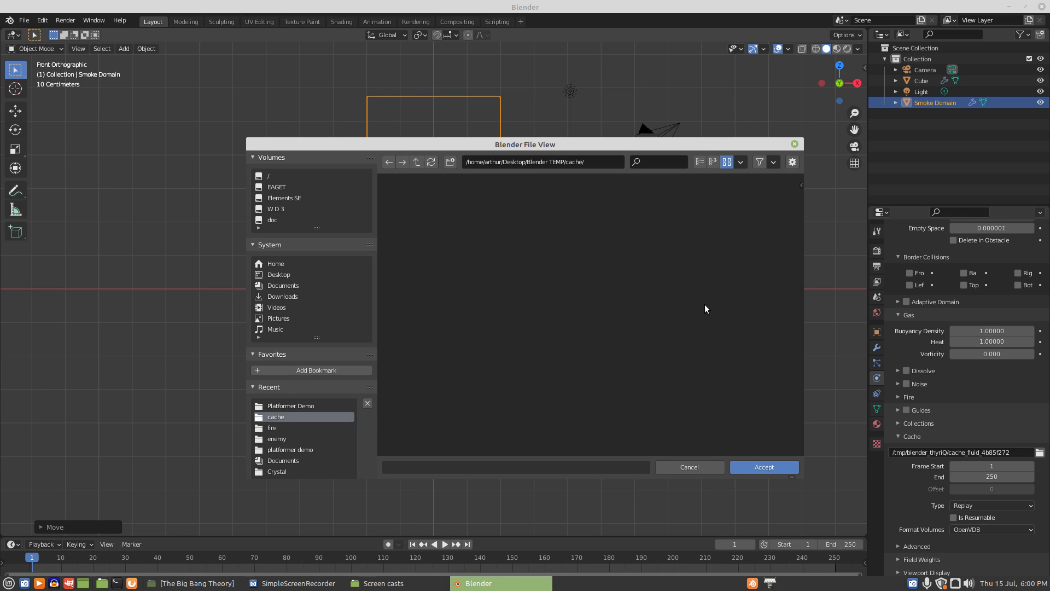
{"action": "left_click", "coordinate": [752, 466]}
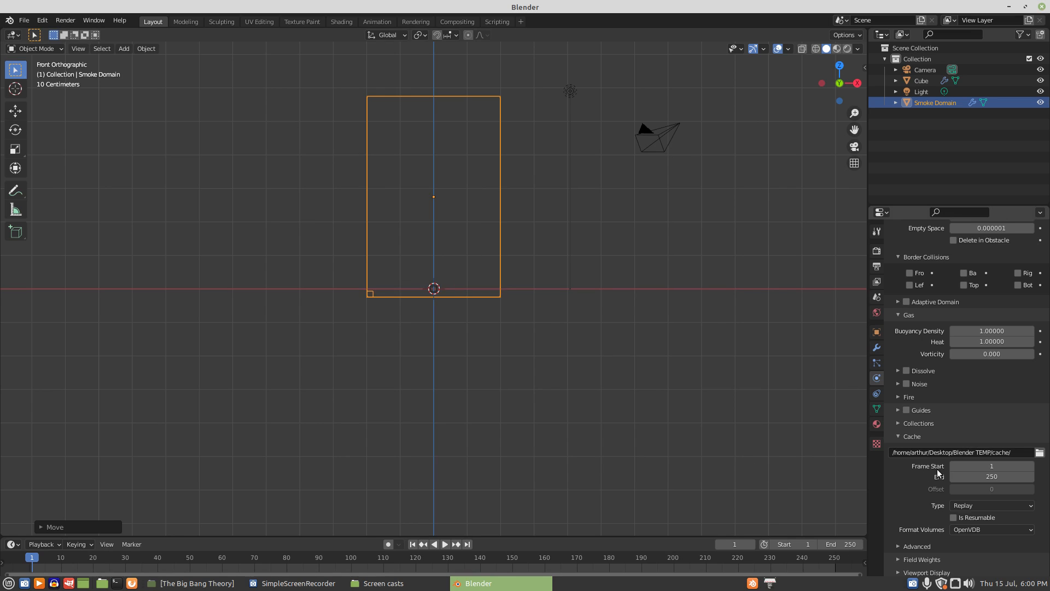
Set both the smoke cache's end frame and the scene's end frame to 15
{"action": "left_click", "coordinate": [989, 477]}
{"action": "type", "text": "15"}
{"action": "key", "text": "Return"}
{"action": "left_click", "coordinate": [848, 545]}
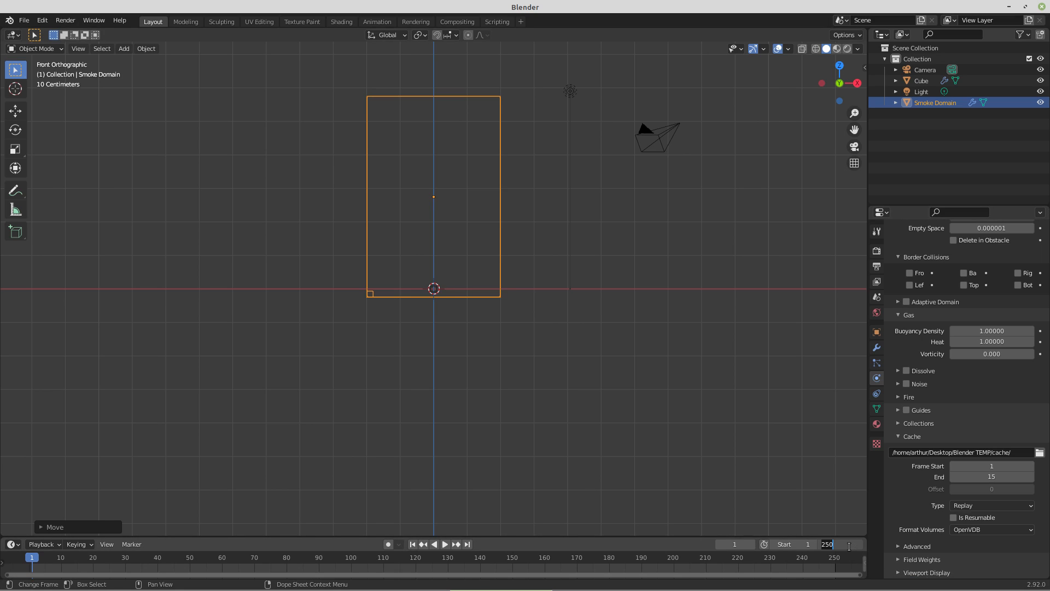
{"action": "type", "text": "15"}
{"action": "key", "text": "Return"}
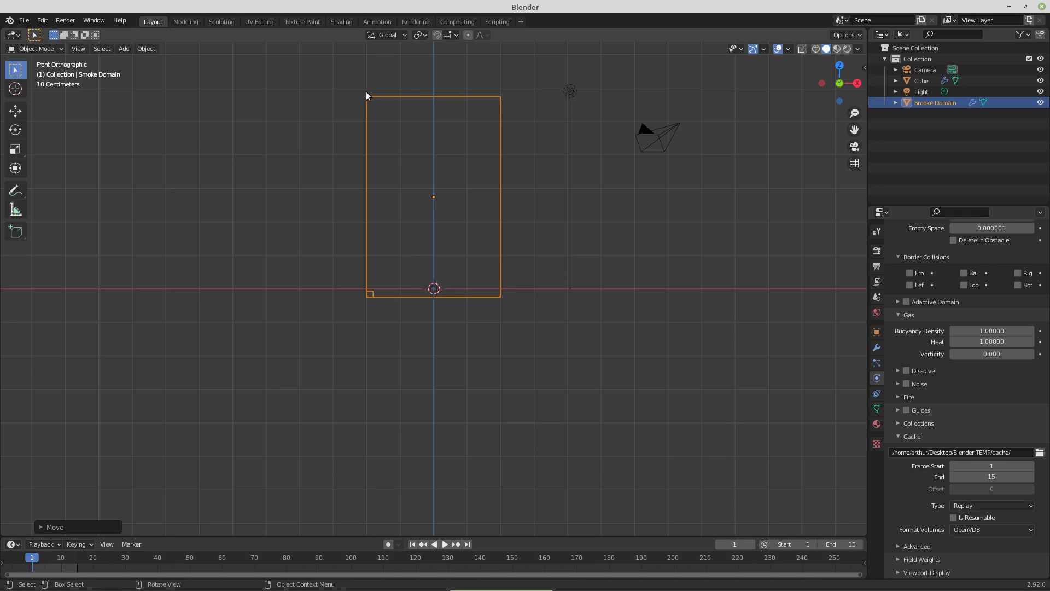
Switch to the Shading workspace and add a Volume Info node well to the left of Principled Volume
{"action": "left_click", "coordinate": [341, 23]}
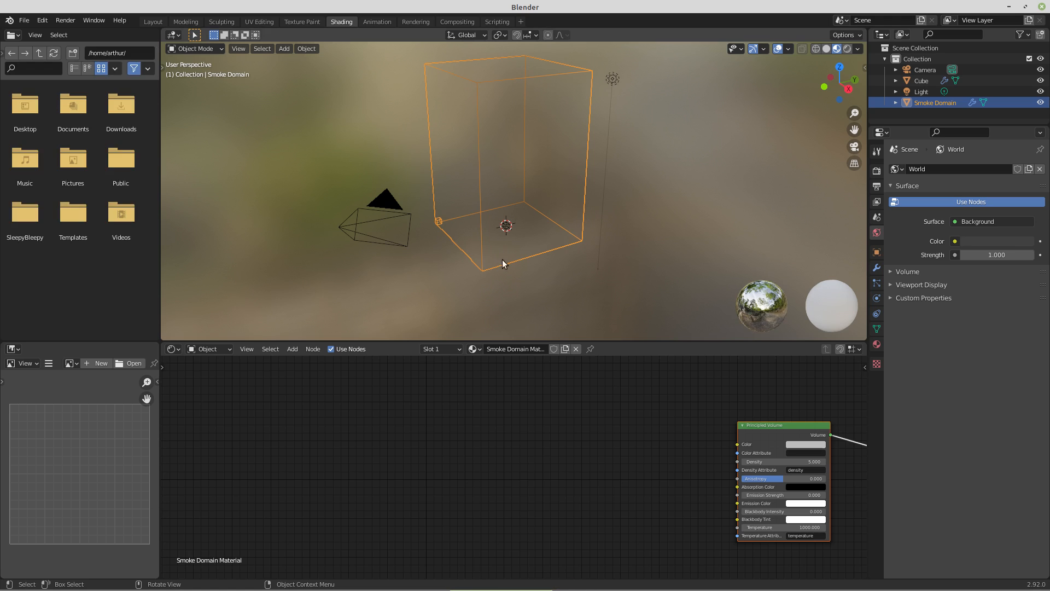
{"action": "middle_click_drag", "start_coordinate": [804, 426], "coordinate": [536, 386]}
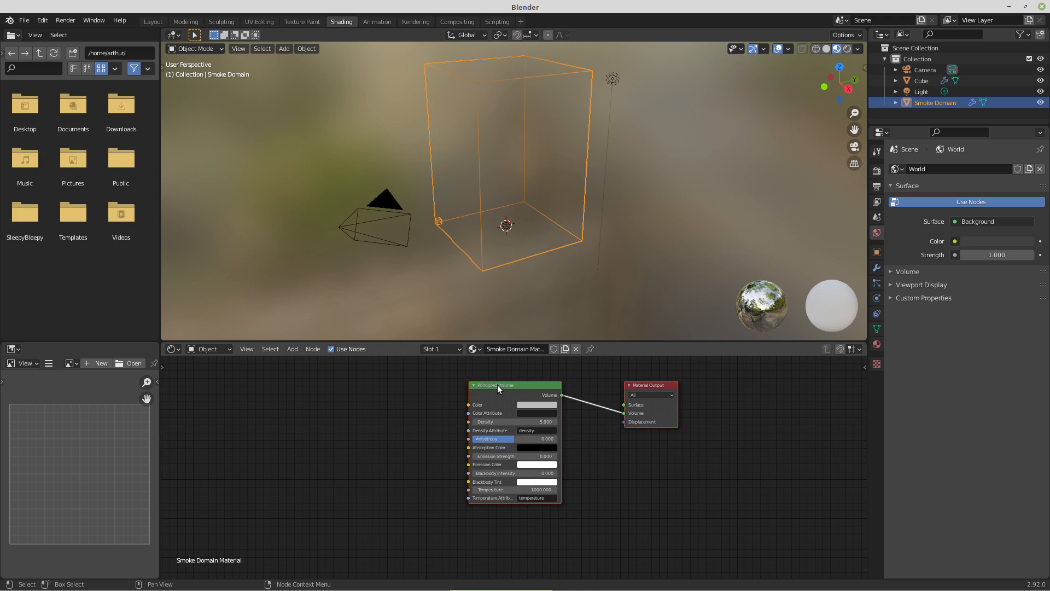
{"action": "left_click", "coordinate": [292, 349]}
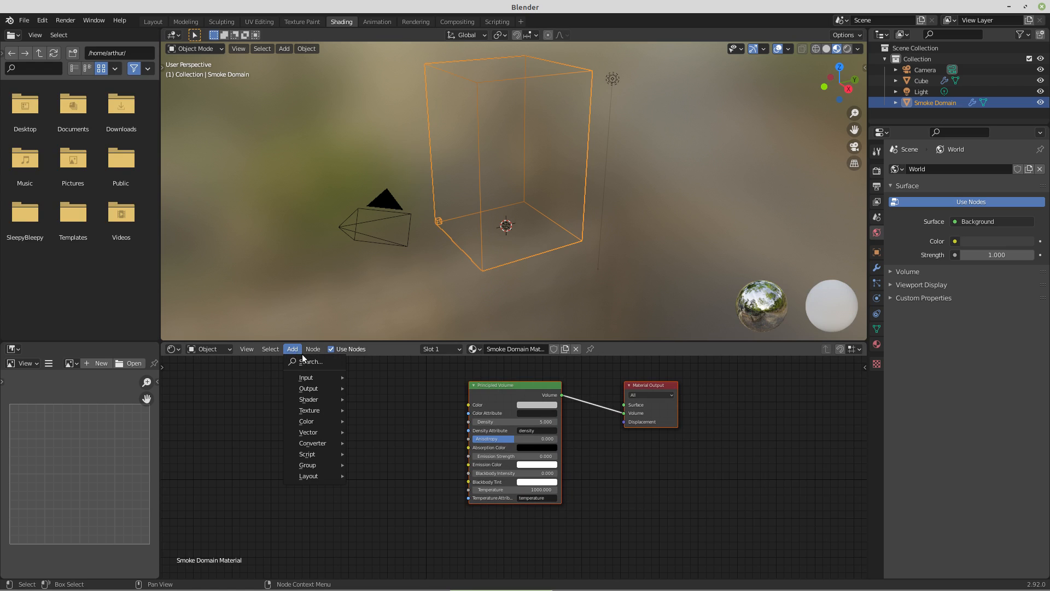
{"action": "mouse_move", "coordinate": [314, 381]}
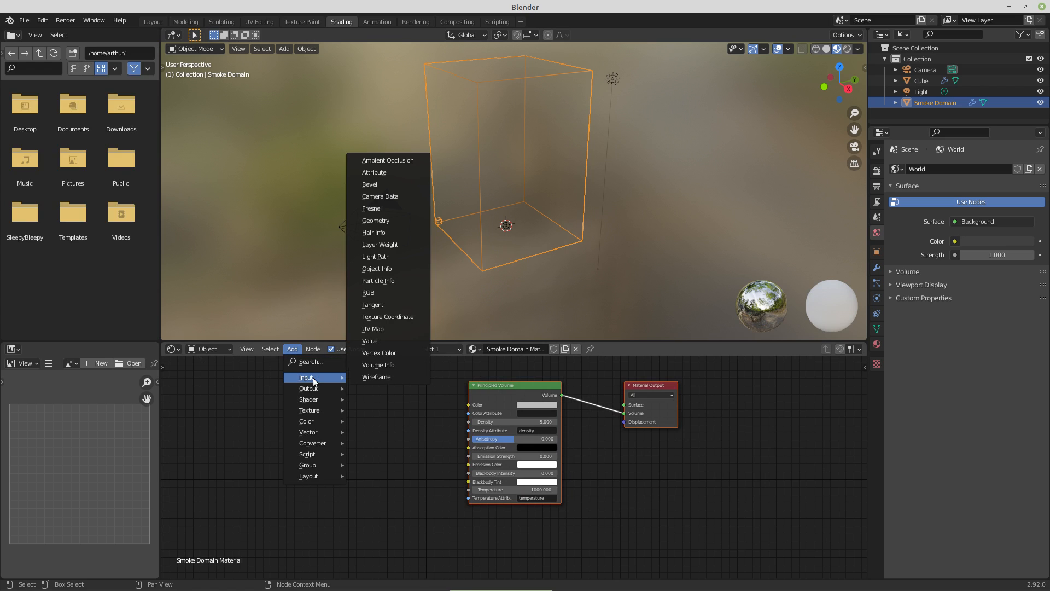
{"action": "left_click", "coordinate": [372, 365]}
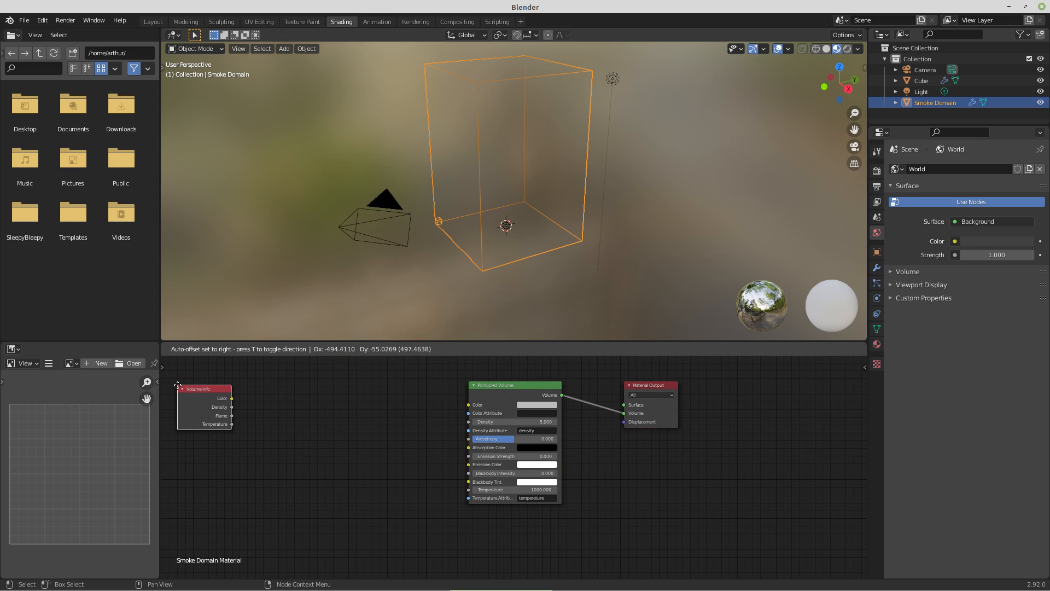
{"action": "left_click", "coordinate": [228, 381]}
Add a Math node between Volume Info and Principled Volume and set its operation to Multiply
{"action": "left_click", "coordinate": [292, 349]}
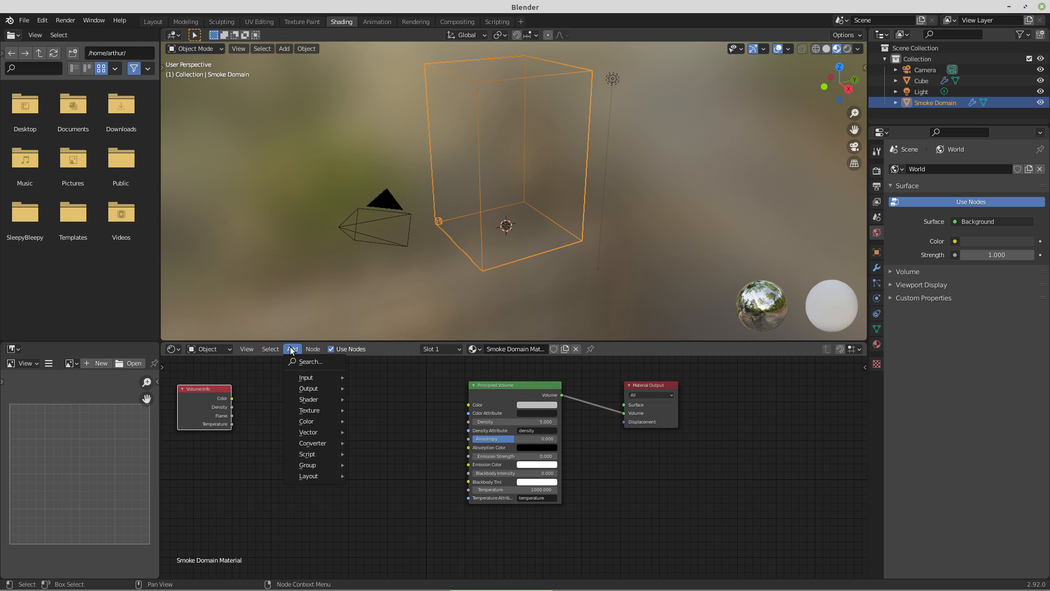
{"action": "mouse_move", "coordinate": [314, 443]}
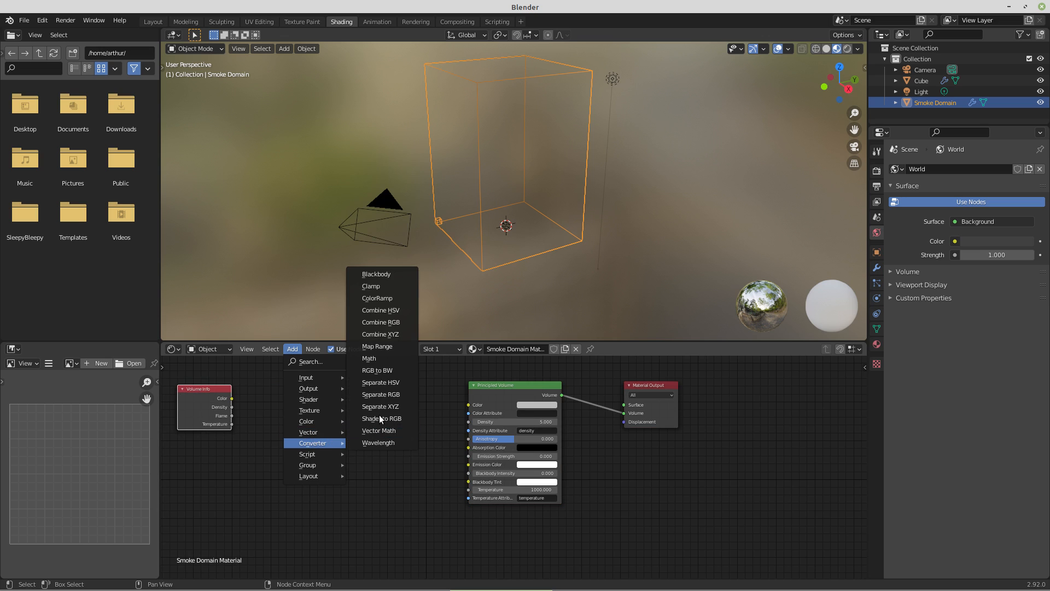
{"action": "left_click", "coordinate": [384, 359]}
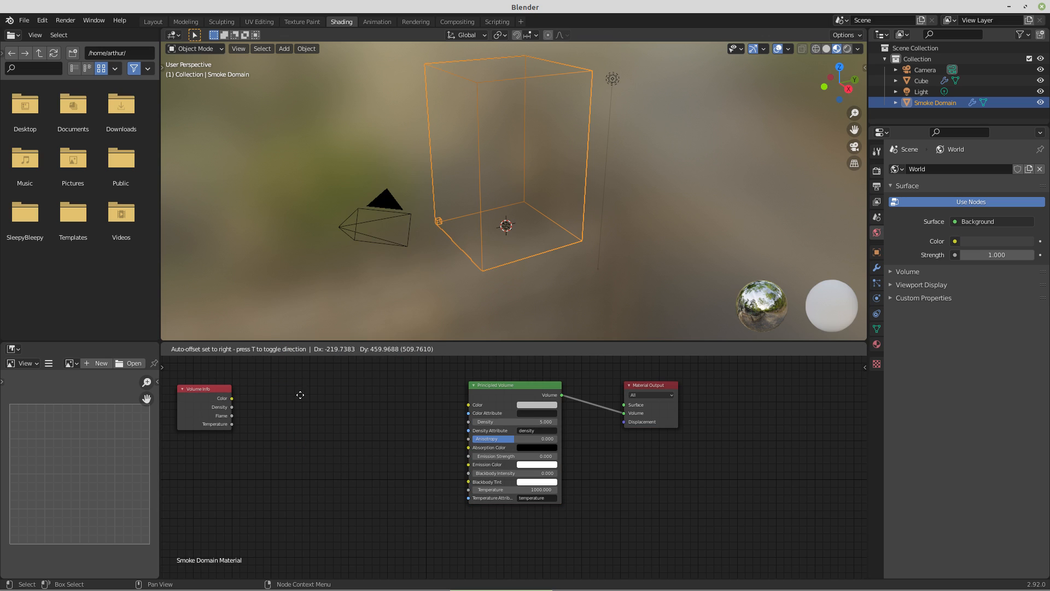
{"action": "left_click", "coordinate": [425, 382]}
{"action": "middle_click_drag", "start_coordinate": [420, 392], "coordinate": [433, 570]}
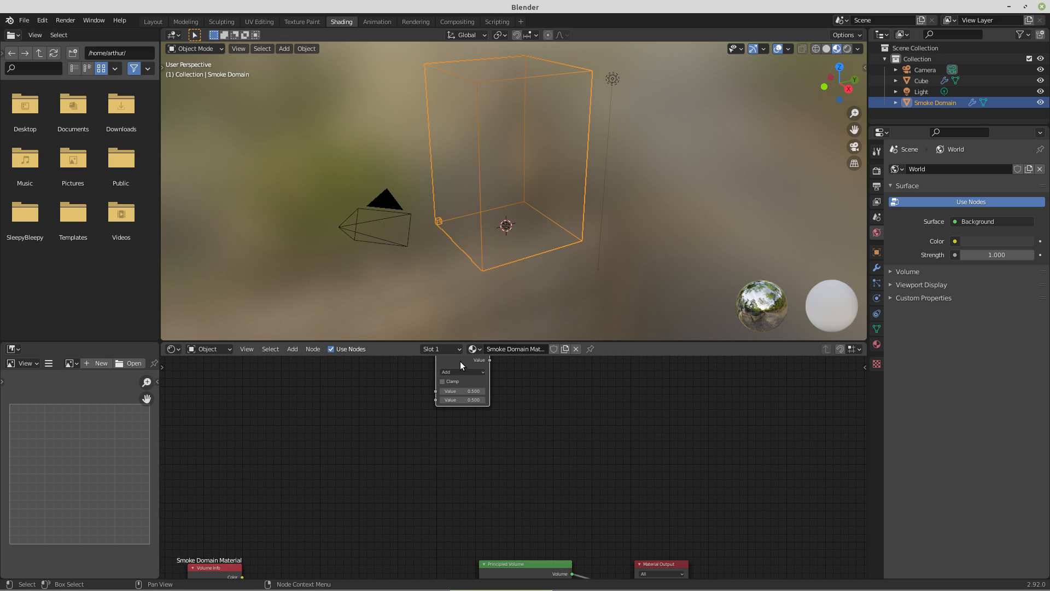
{"action": "left_click_drag", "start_coordinate": [461, 367], "coordinate": [348, 547]}
{"action": "scroll", "coordinate": [415, 501], "scroll_direction": "down", "scroll_amount": 1}
{"action": "middle_click_drag", "start_coordinate": [443, 511], "coordinate": [428, 397]}
{"action": "left_click_drag", "start_coordinate": [395, 408], "coordinate": [386, 440]}
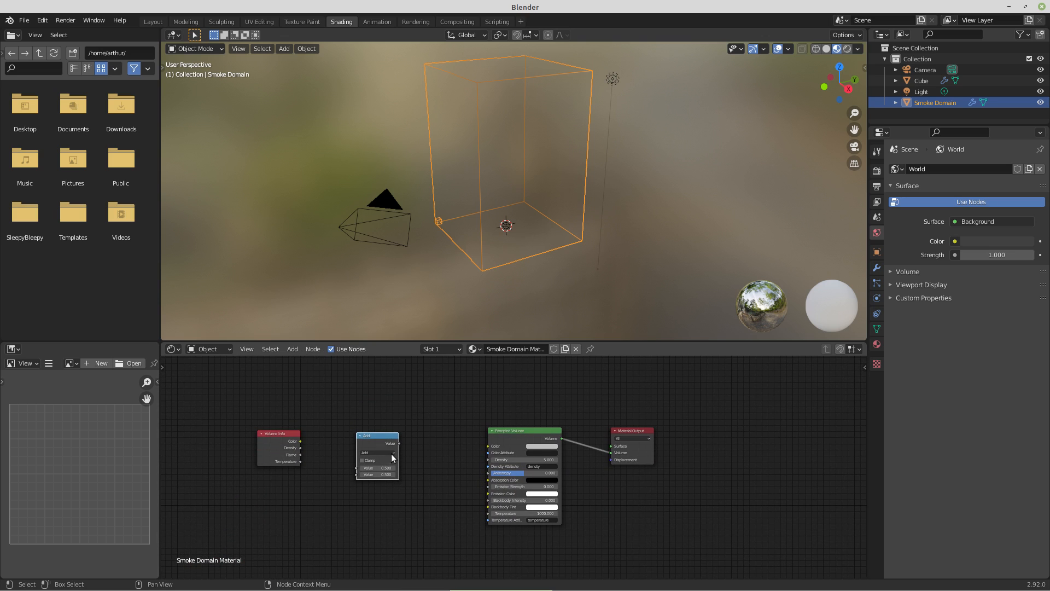
{"action": "left_click", "coordinate": [393, 452]}
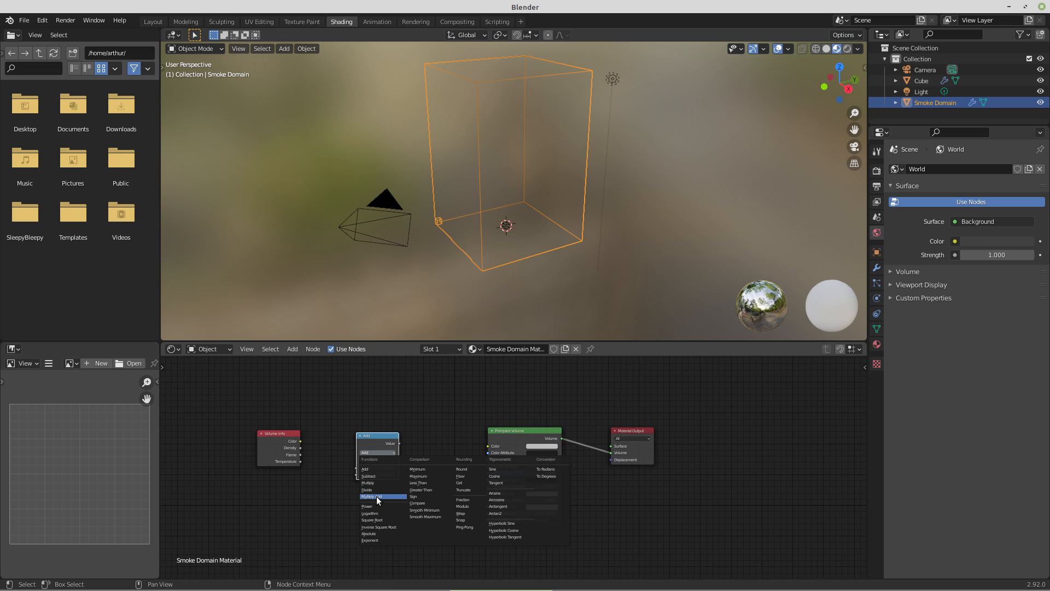
{"action": "left_click", "coordinate": [376, 482]}
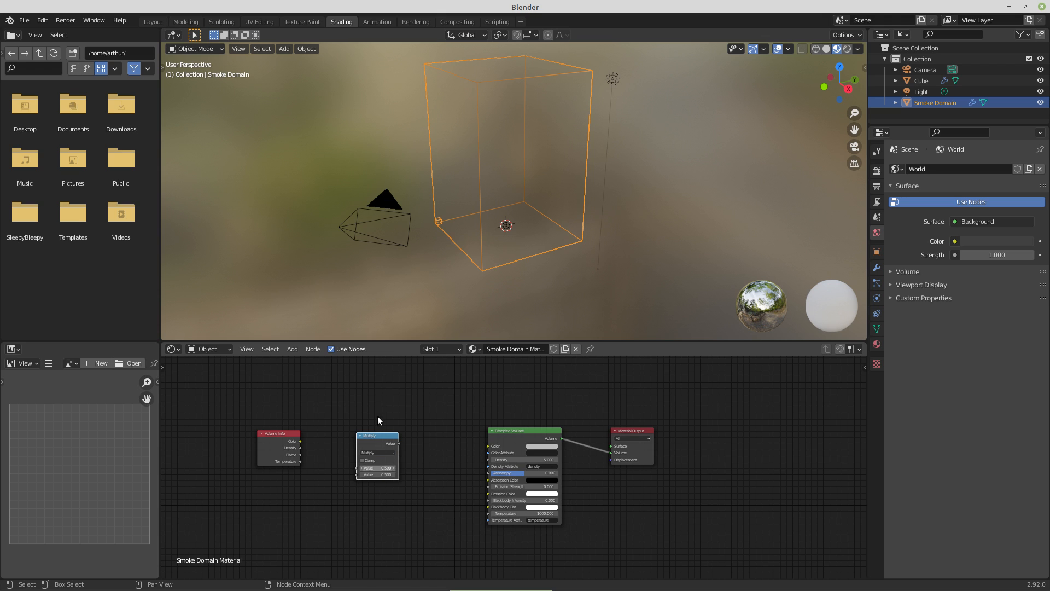
Enlarge the node editor and arrange the Multiply node slightly below and to the right of Volume Info
{"action": "left_click_drag", "start_coordinate": [377, 445], "coordinate": [370, 493]}
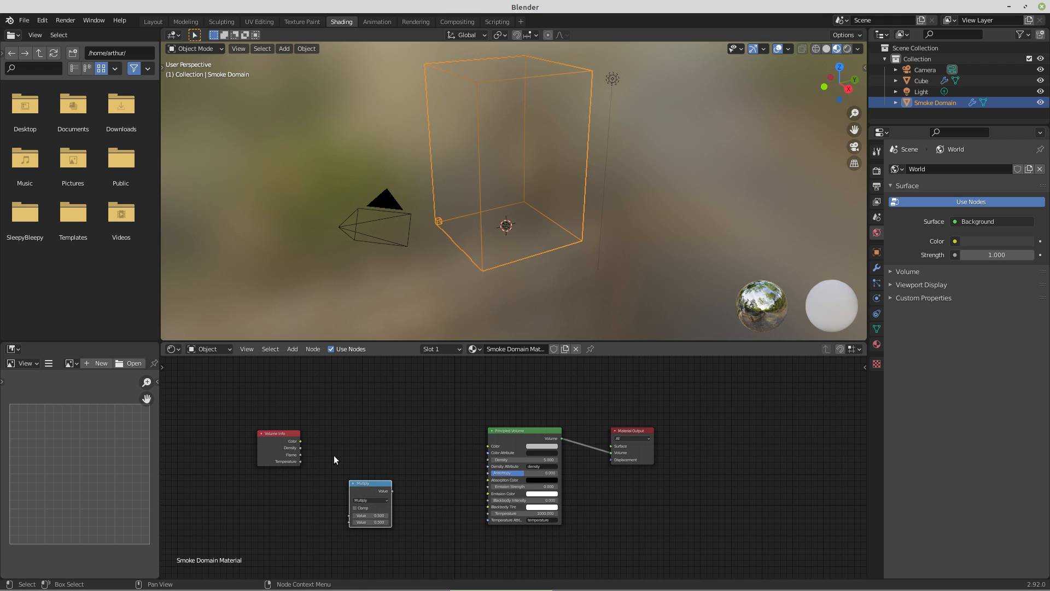
{"action": "left_click_drag", "start_coordinate": [281, 434], "coordinate": [275, 418]}
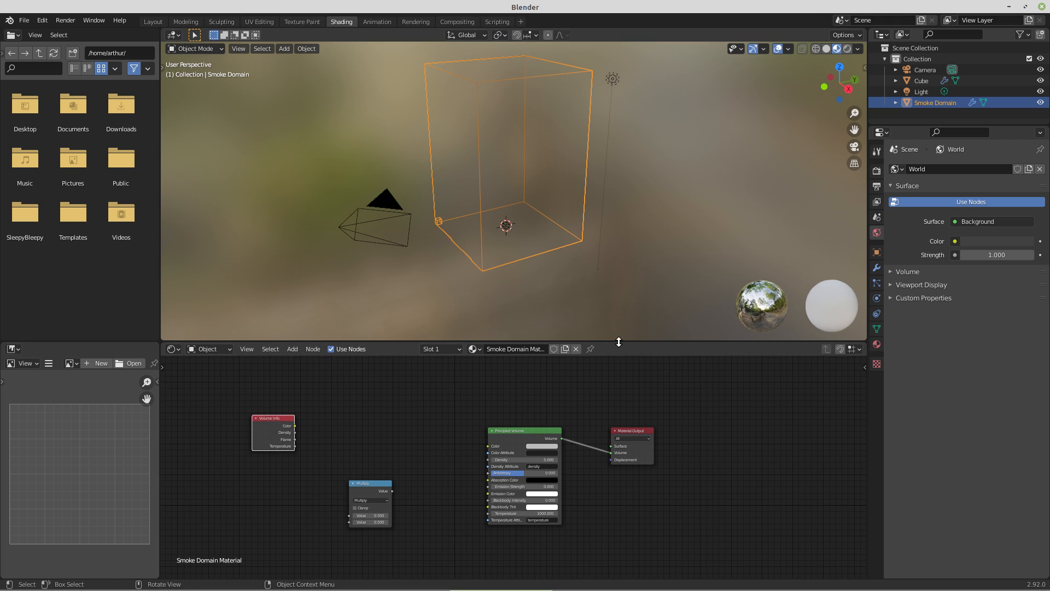
{"action": "left_click_drag", "start_coordinate": [618, 342], "coordinate": [623, 251]}
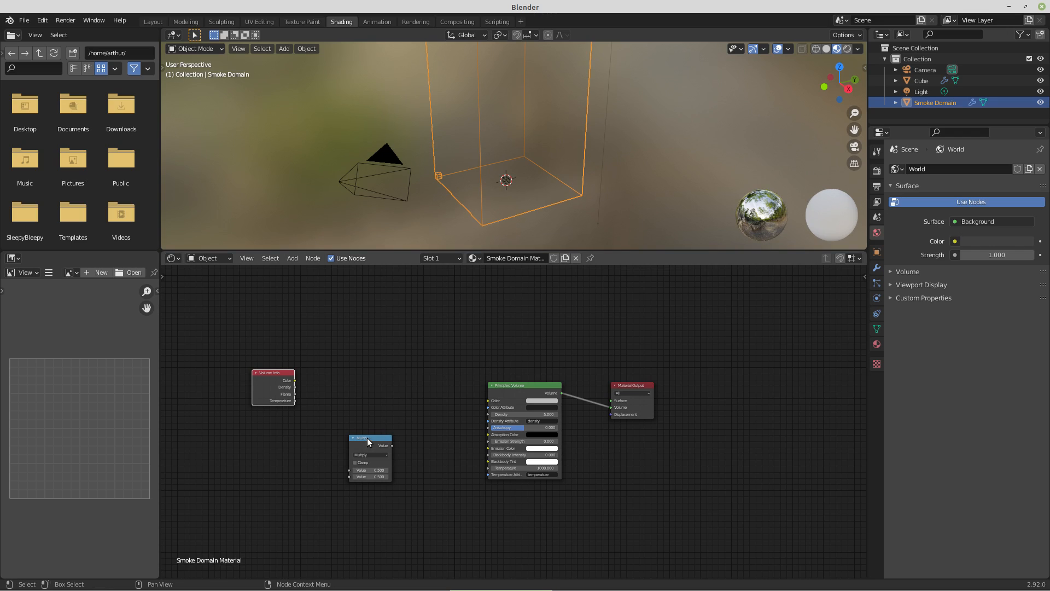
{"action": "left_click_drag", "start_coordinate": [368, 438], "coordinate": [367, 409]}
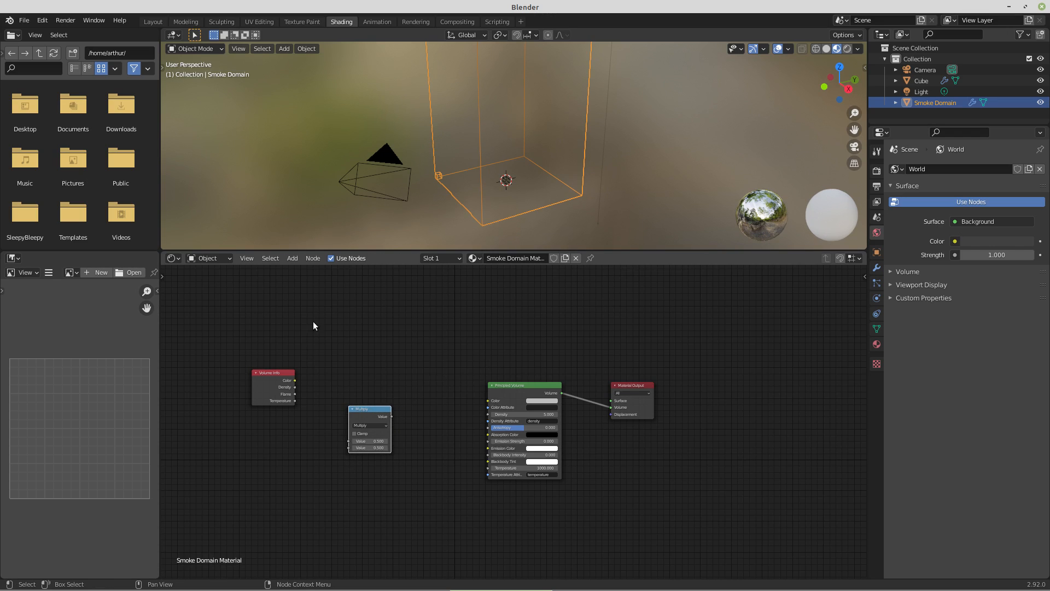
Add a ColorRamp node below the Multiply node and insert a third color stop at position 0.5
{"action": "left_click", "coordinate": [286, 260]}
{"action": "mouse_move", "coordinate": [306, 296]}
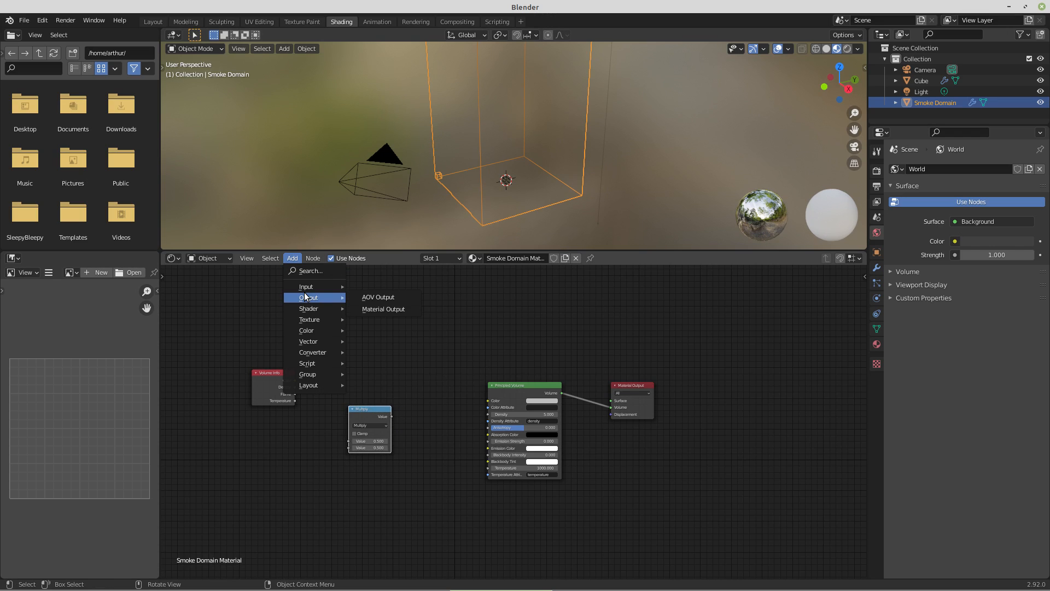
{"action": "mouse_move", "coordinate": [318, 350]}
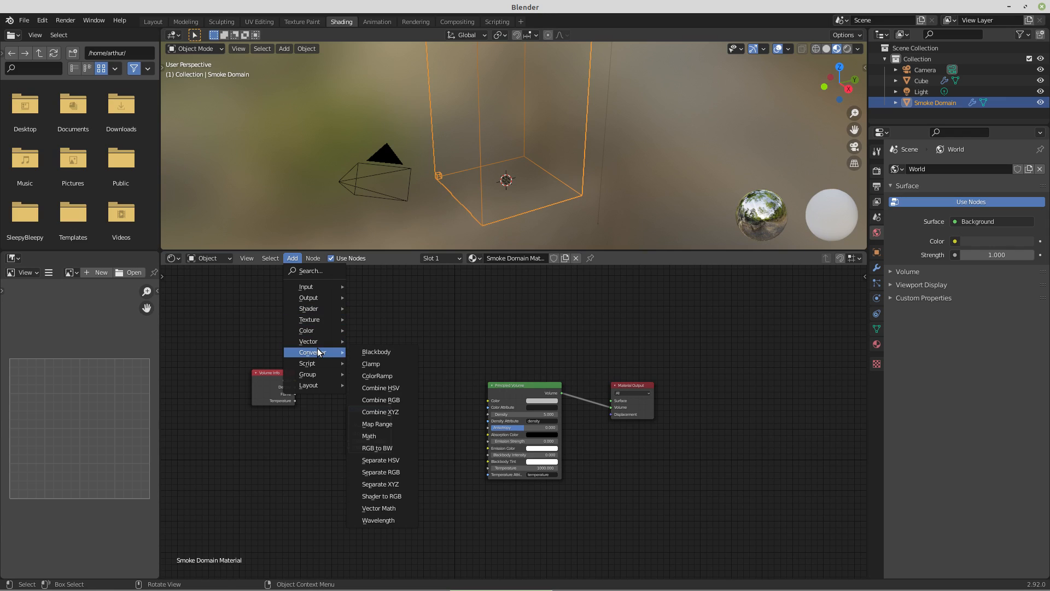
{"action": "left_click", "coordinate": [372, 376]}
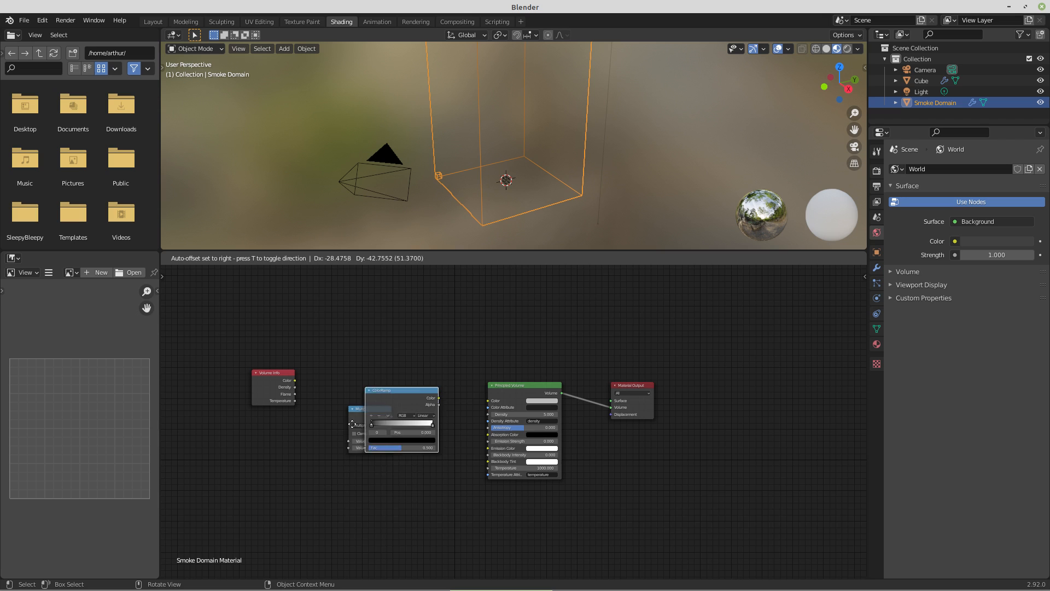
{"action": "left_click", "coordinate": [318, 479]}
{"action": "left_click", "coordinate": [327, 507]}
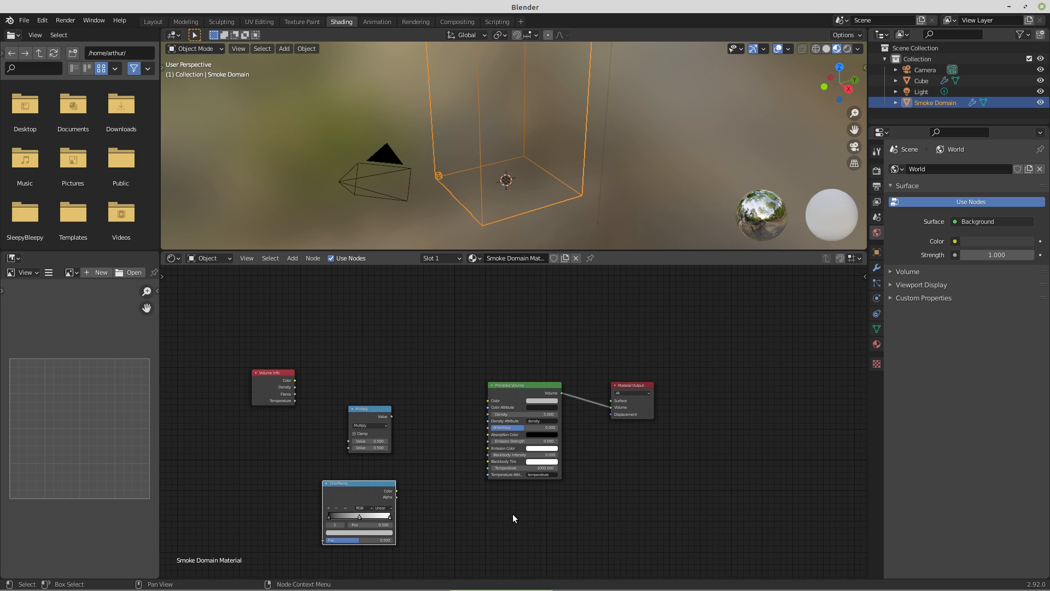
Color the ColorRamp's middle stop a fully saturated red
{"action": "scroll", "coordinate": [493, 514], "scroll_direction": "up", "scroll_amount": 2}
{"action": "middle_click_drag", "start_coordinate": [484, 517], "coordinate": [530, 460]}
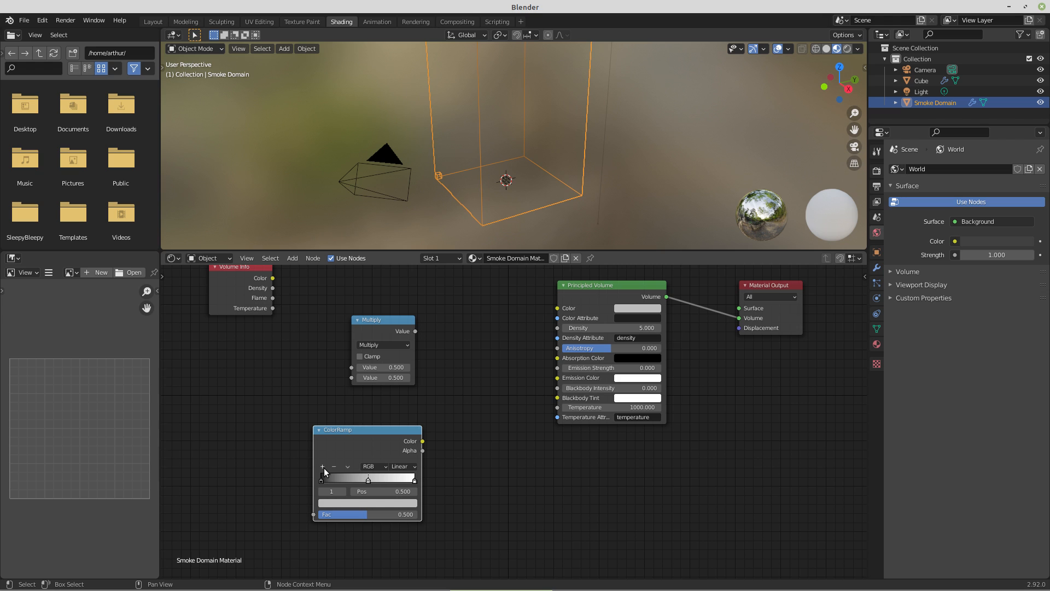
{"action": "left_click", "coordinate": [370, 504]}
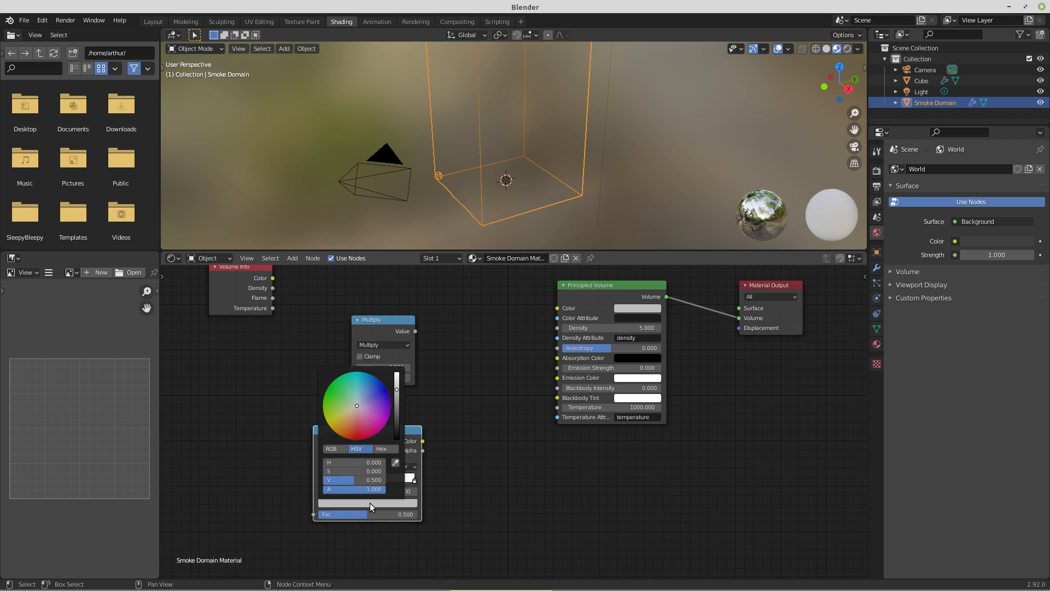
{"action": "left_click", "coordinate": [350, 438]}
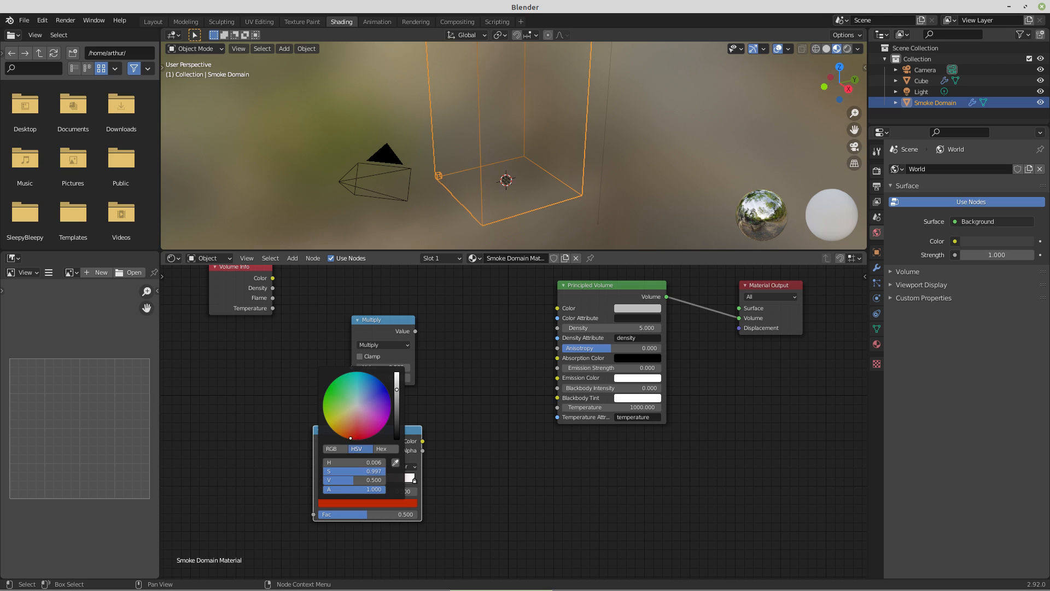
{"action": "left_click", "coordinate": [351, 439]}
Color the ColorRamp's end stop at position 1.0 a bright orange-yellow
{"action": "left_click", "coordinate": [415, 481]}
{"action": "left_click", "coordinate": [415, 481]}
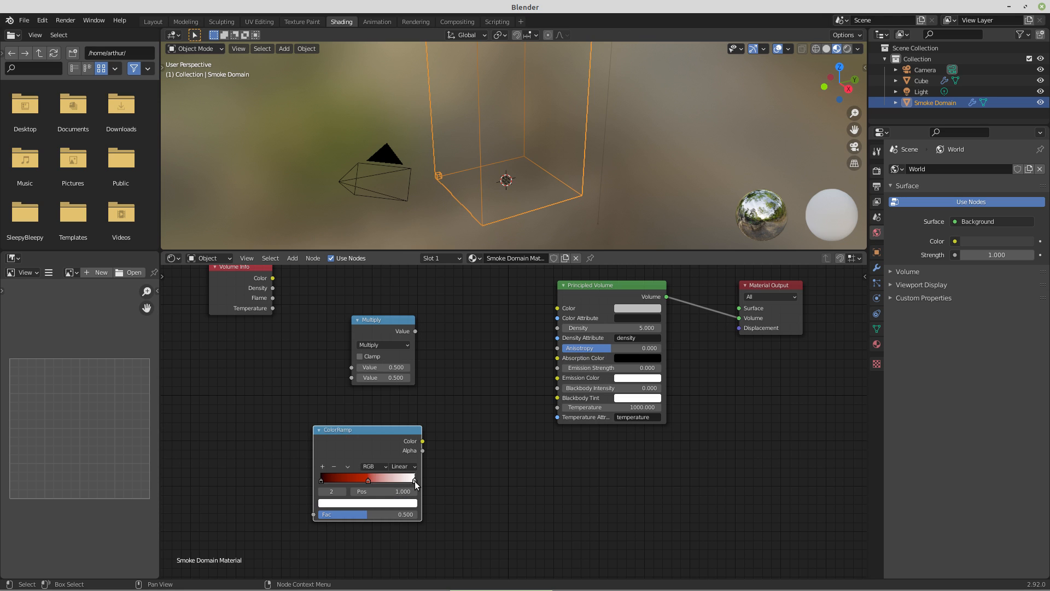
{"action": "left_click", "coordinate": [378, 503]}
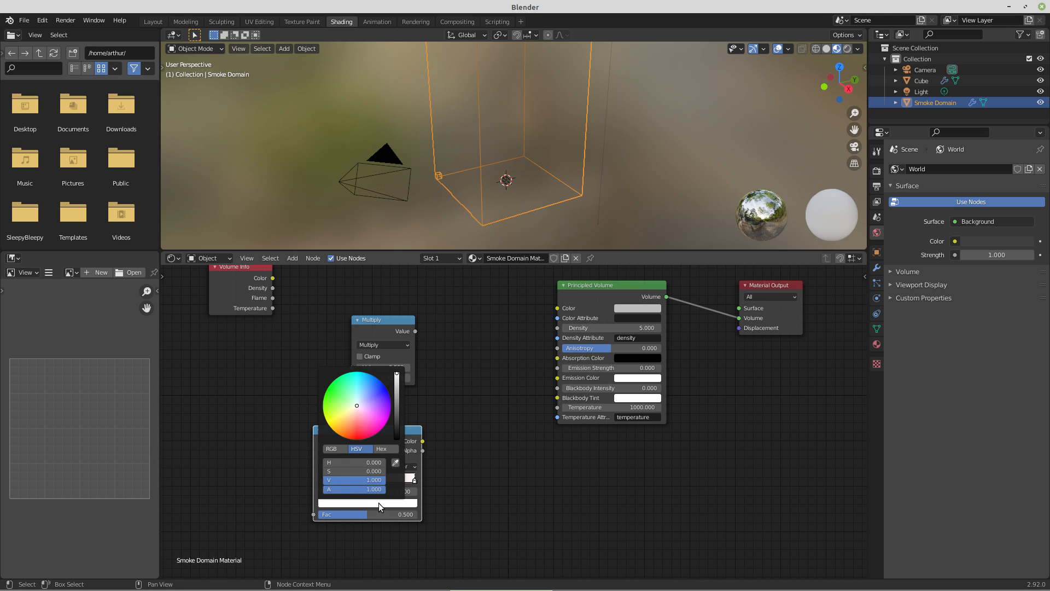
{"action": "left_click", "coordinate": [332, 427]}
{"action": "left_click", "coordinate": [332, 429]}
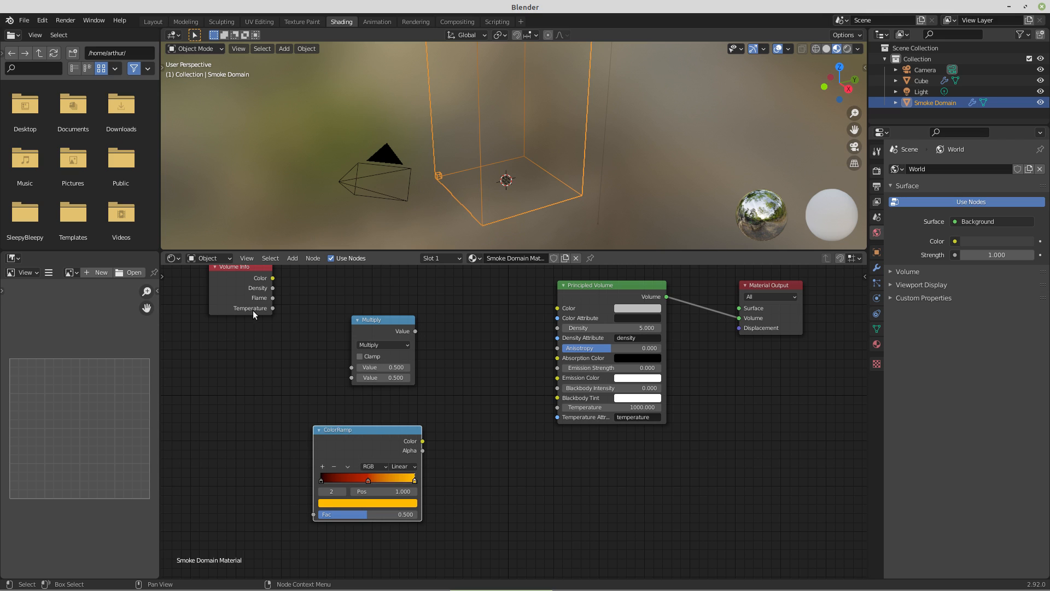
Lower Volume Info, linking Flame through Multiply to Emission Strength and Temperature through ColorRamp's Fac and Color to Emission Color
{"action": "left_click_drag", "start_coordinate": [244, 267], "coordinate": [236, 328]}
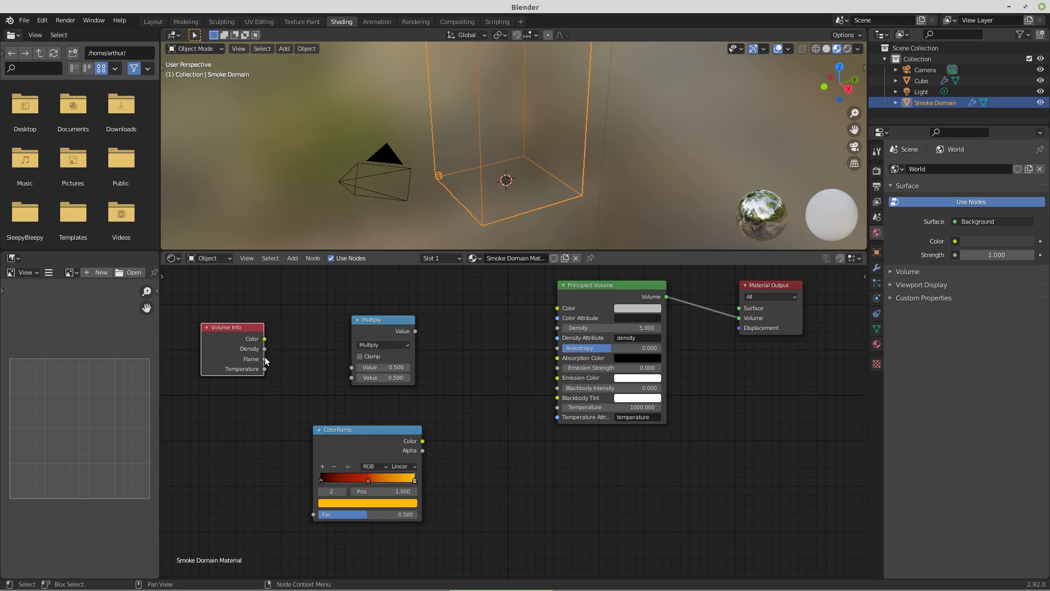
{"action": "left_click_drag", "start_coordinate": [265, 359], "coordinate": [351, 367]}
{"action": "left_click_drag", "start_coordinate": [264, 369], "coordinate": [309, 513]}
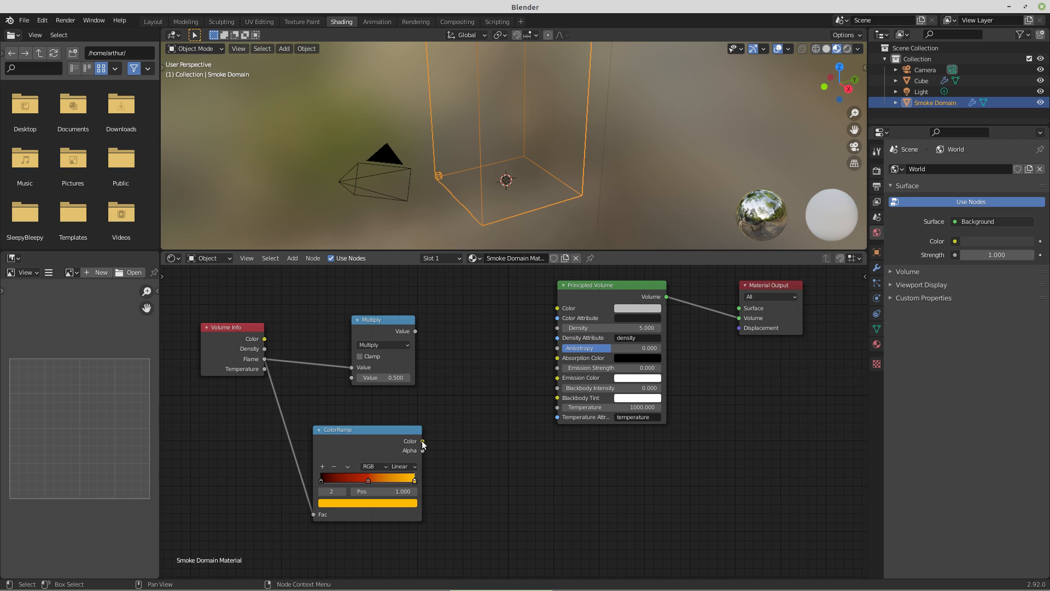
{"action": "left_click_drag", "start_coordinate": [422, 441], "coordinate": [547, 377]}
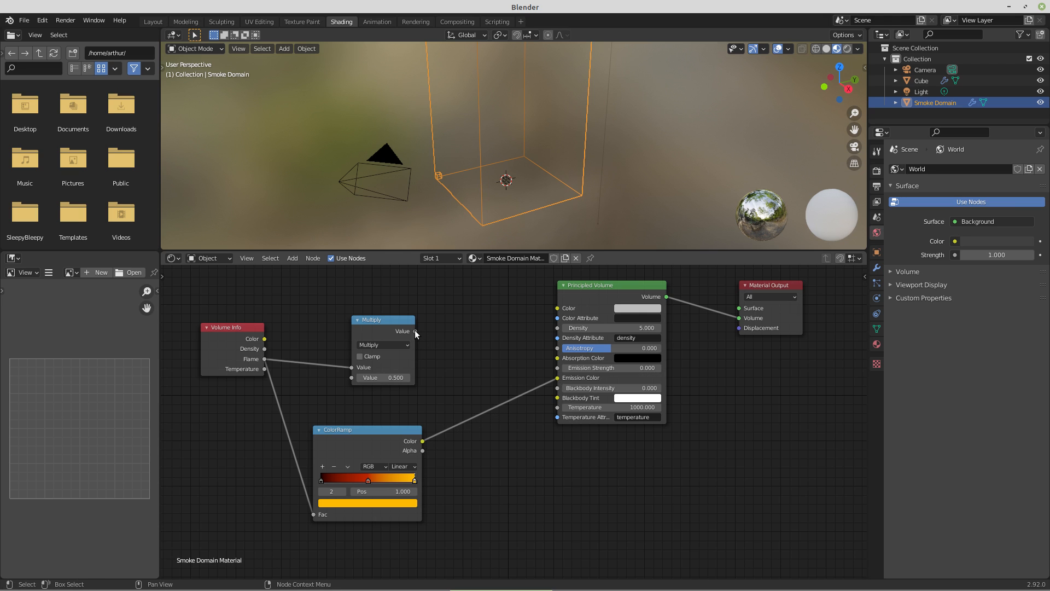
{"action": "left_click_drag", "start_coordinate": [415, 331], "coordinate": [558, 367]}
Set the Multiply node's second value to 100 and also link its output to Principled Volume's Density
{"action": "left_click", "coordinate": [396, 378]}
{"action": "type", "text": "0.5"}
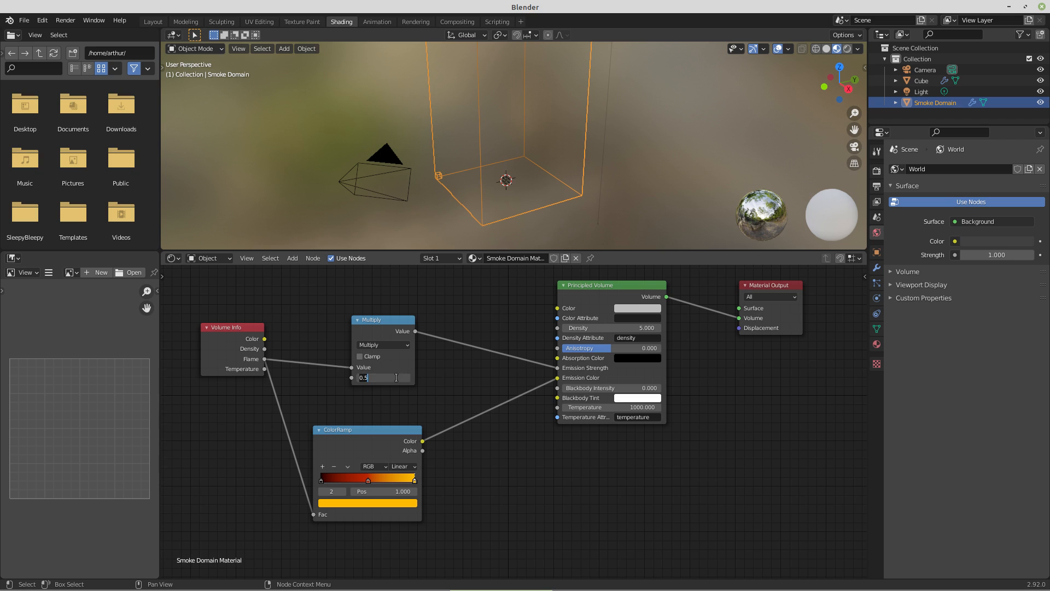
{"action": "type", "text": "100"}
{"action": "key", "text": "Return"}
{"action": "left_click_drag", "start_coordinate": [425, 329], "coordinate": [557, 328]}
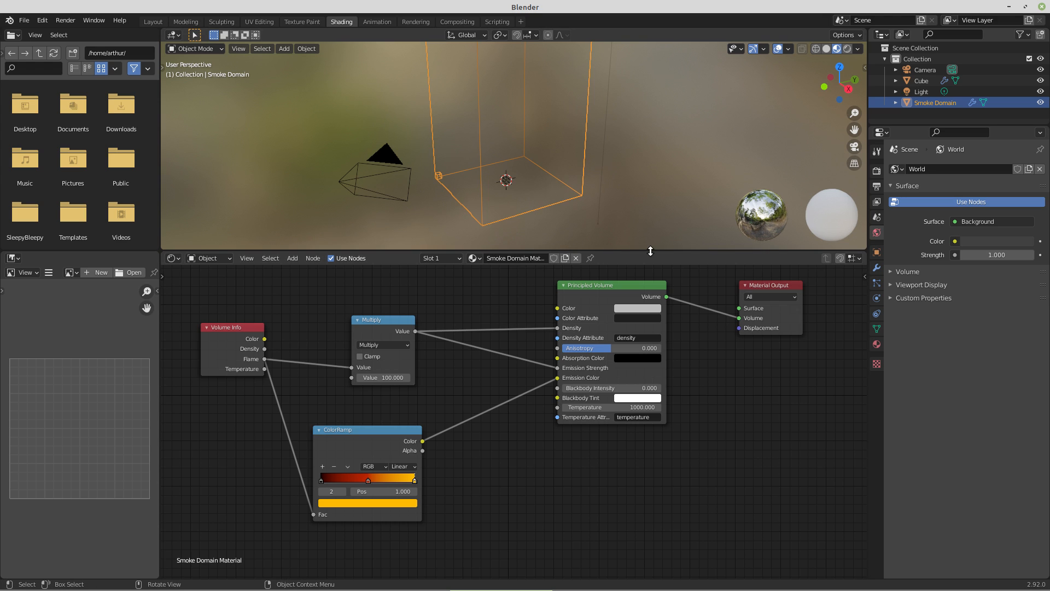
Return to the Layout workspace, select the small cube and enlarge the timeline
{"action": "left_click_drag", "start_coordinate": [650, 251], "coordinate": [649, 346]}
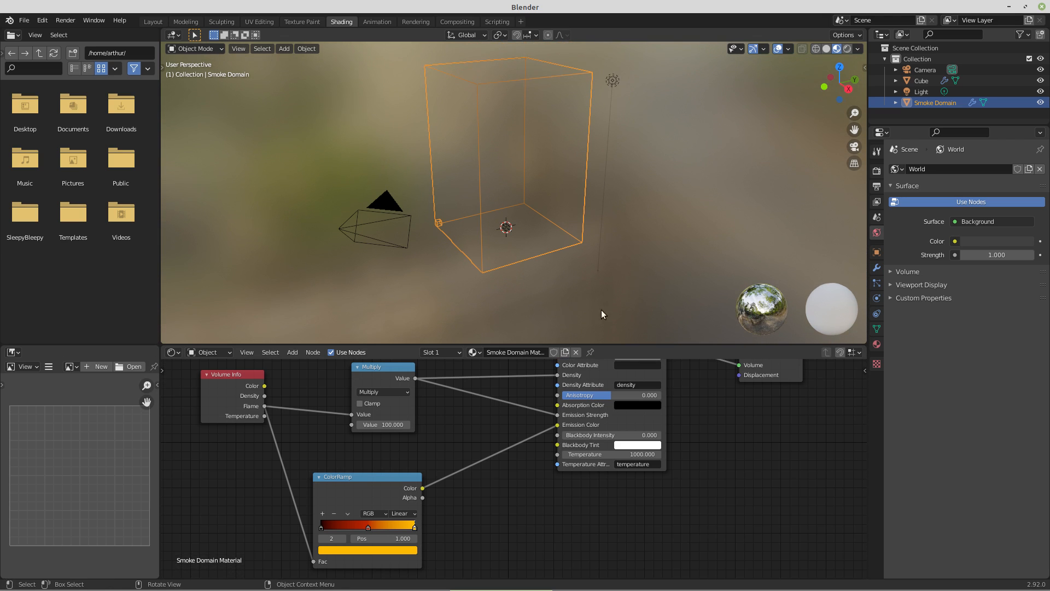
{"action": "middle_click_drag", "start_coordinate": [510, 283], "coordinate": [584, 284]}
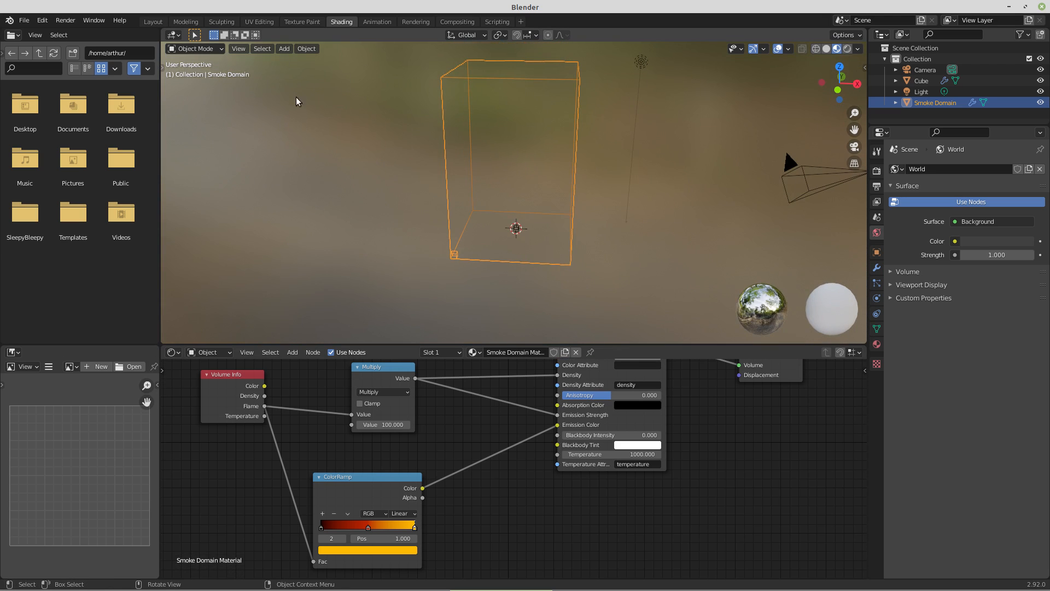
{"action": "left_click", "coordinate": [152, 21]}
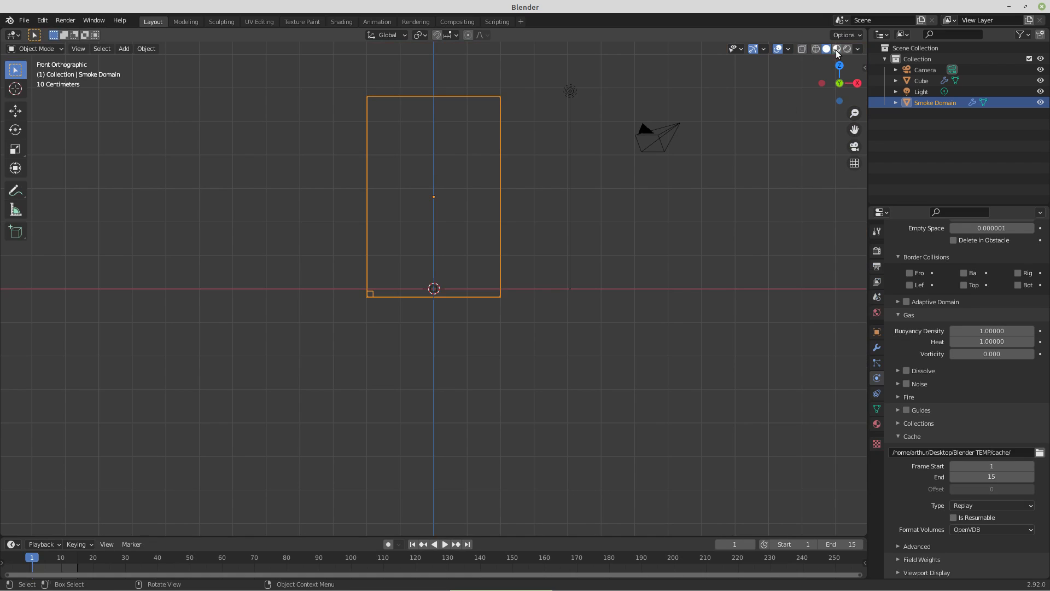
{"action": "middle_click_drag", "start_coordinate": [547, 289], "coordinate": [546, 382], "text": "shift"}
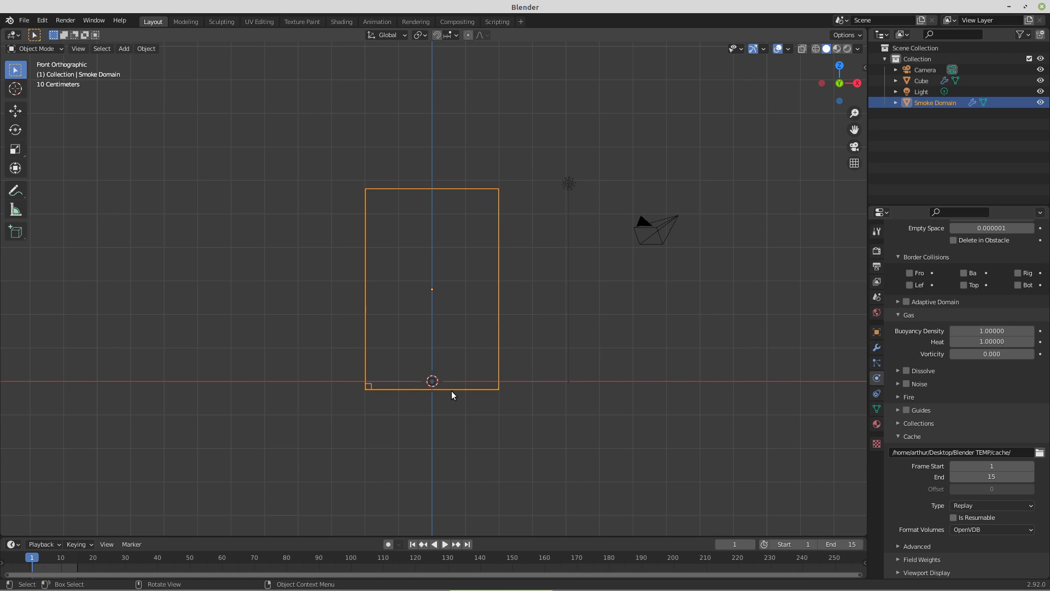
{"action": "left_click", "coordinate": [432, 382]}
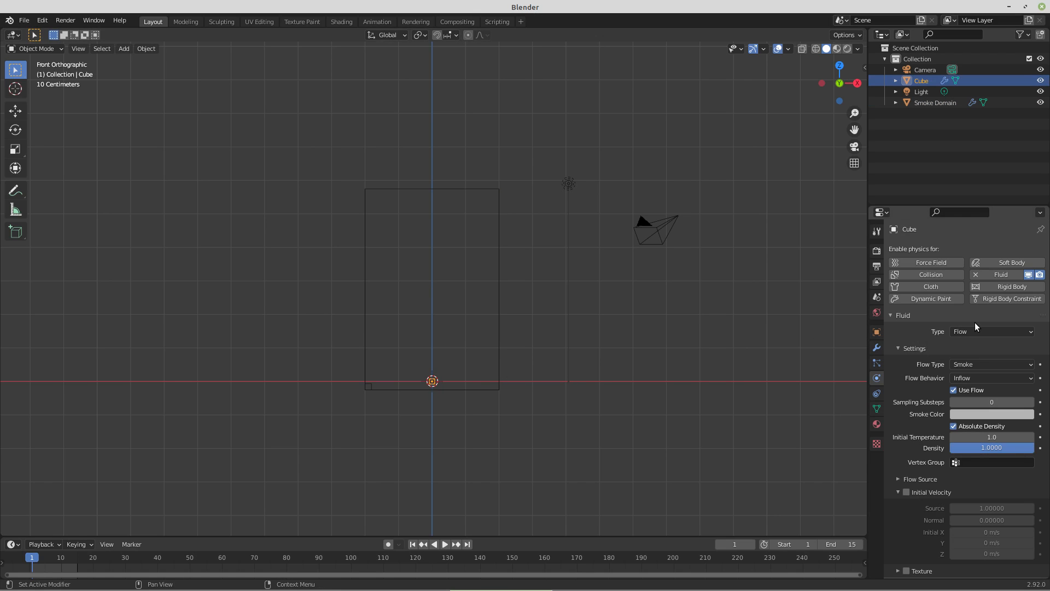
{"action": "left_click_drag", "start_coordinate": [558, 535], "coordinate": [563, 431]}
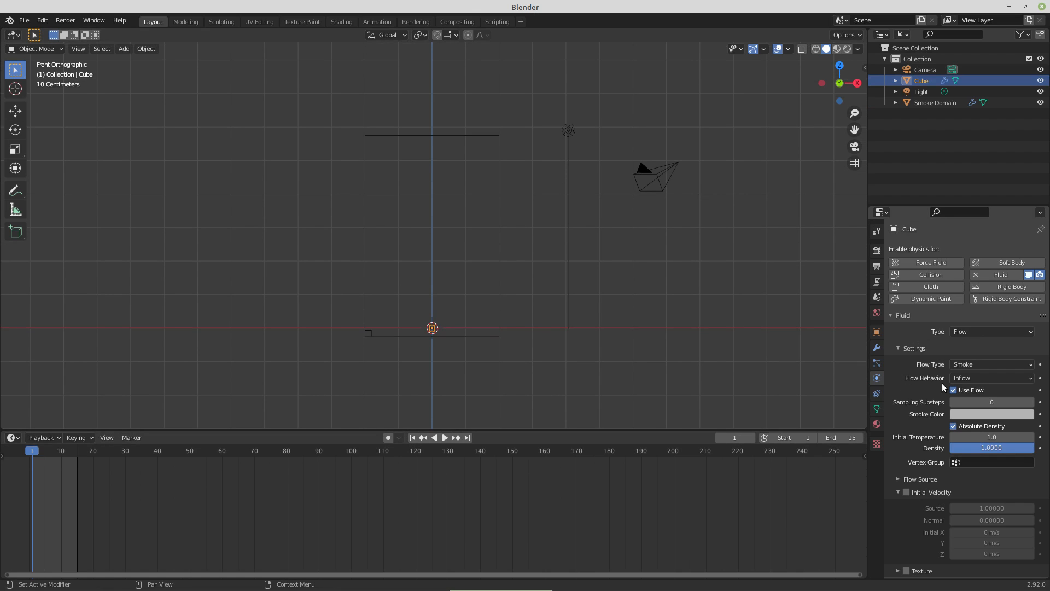
Keyframe the cube's Use Flow setting as enabled at frame 1 and disabled at frame 9
{"action": "left_click", "coordinate": [1041, 390]}
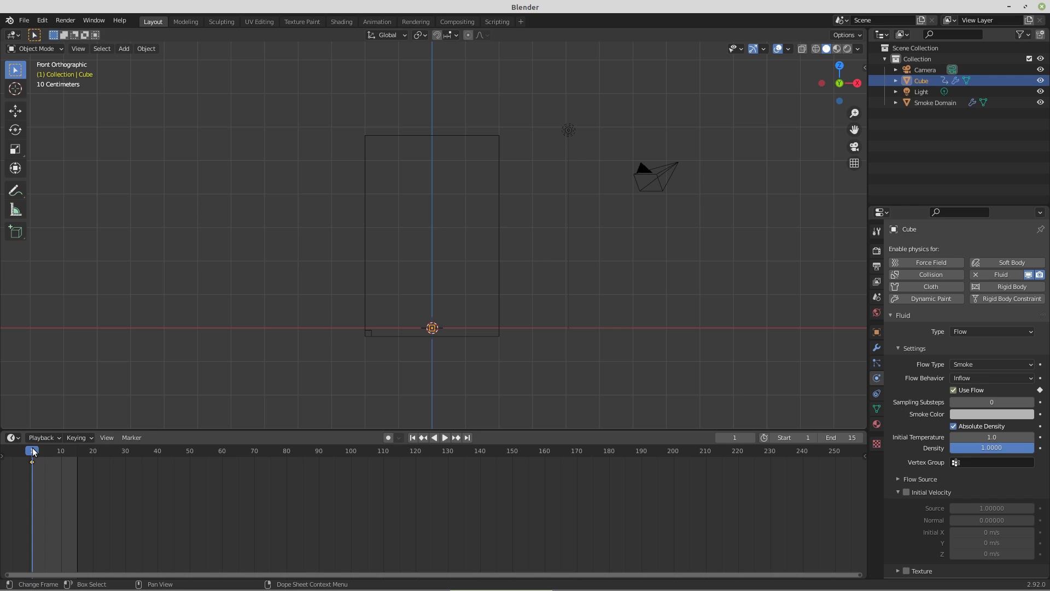
{"action": "left_click_drag", "start_coordinate": [33, 450], "coordinate": [55, 450]}
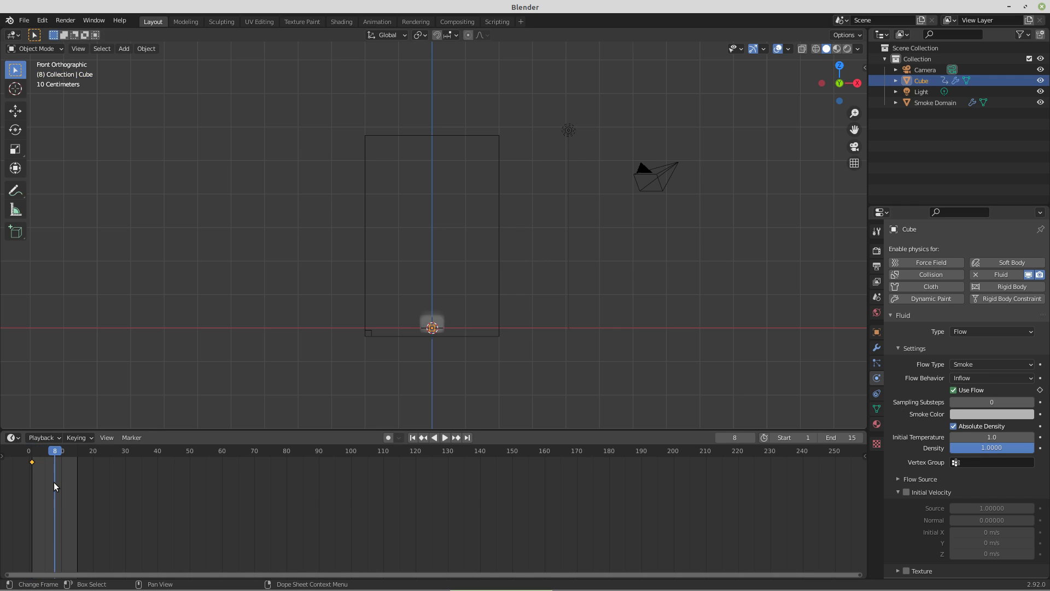
{"action": "left_click_drag", "start_coordinate": [55, 451], "coordinate": [58, 453]}
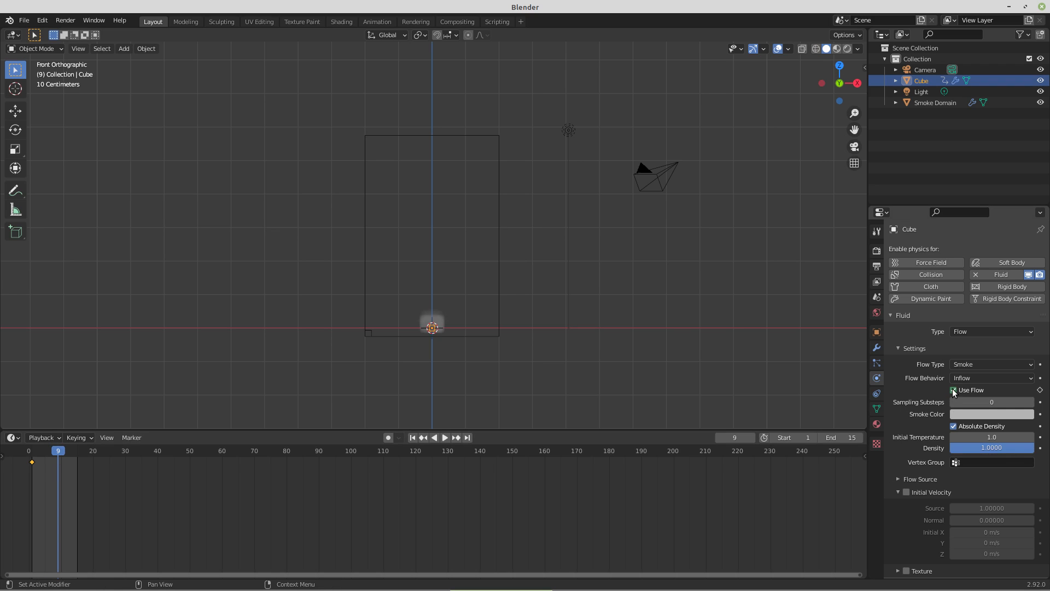
{"action": "left_click", "coordinate": [953, 391]}
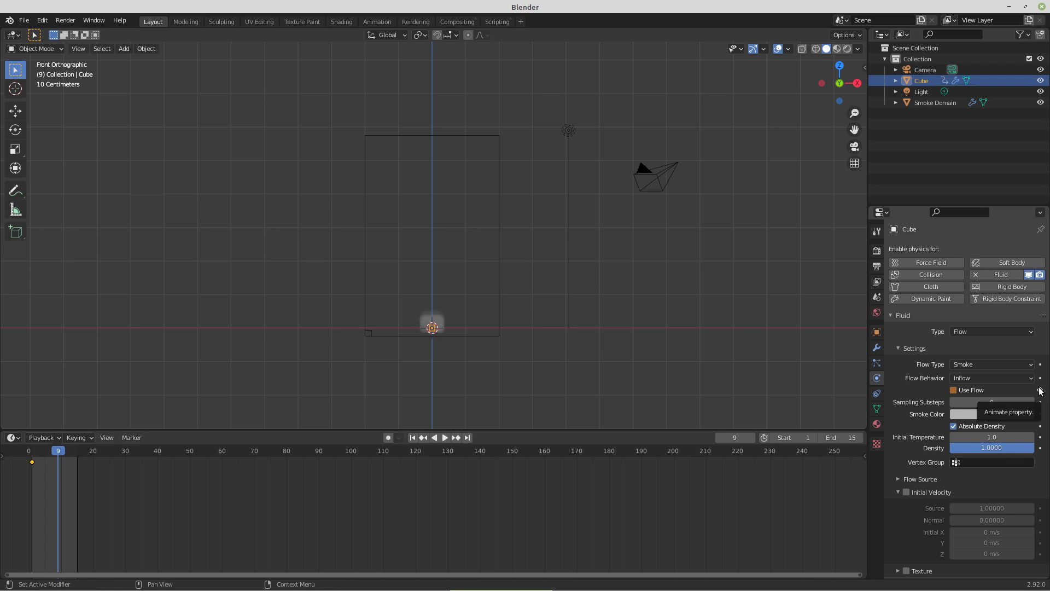
{"action": "left_click", "coordinate": [1040, 391]}
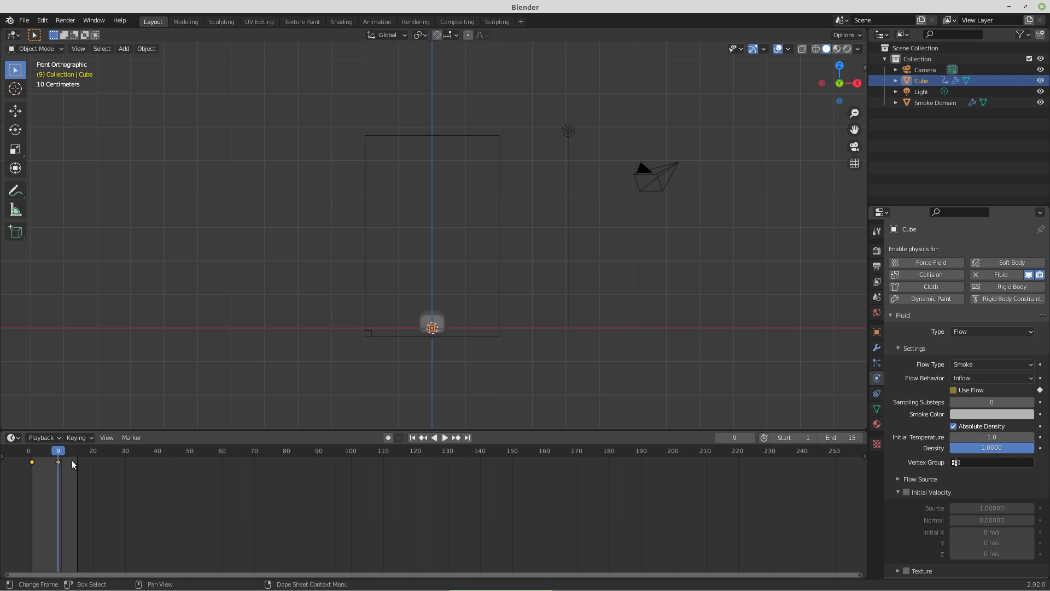
Set the cube's flow type to Fire with 10 sampling substeps and a fuel value of 3
{"action": "left_click", "coordinate": [976, 361]}
{"action": "left_click", "coordinate": [965, 399]}
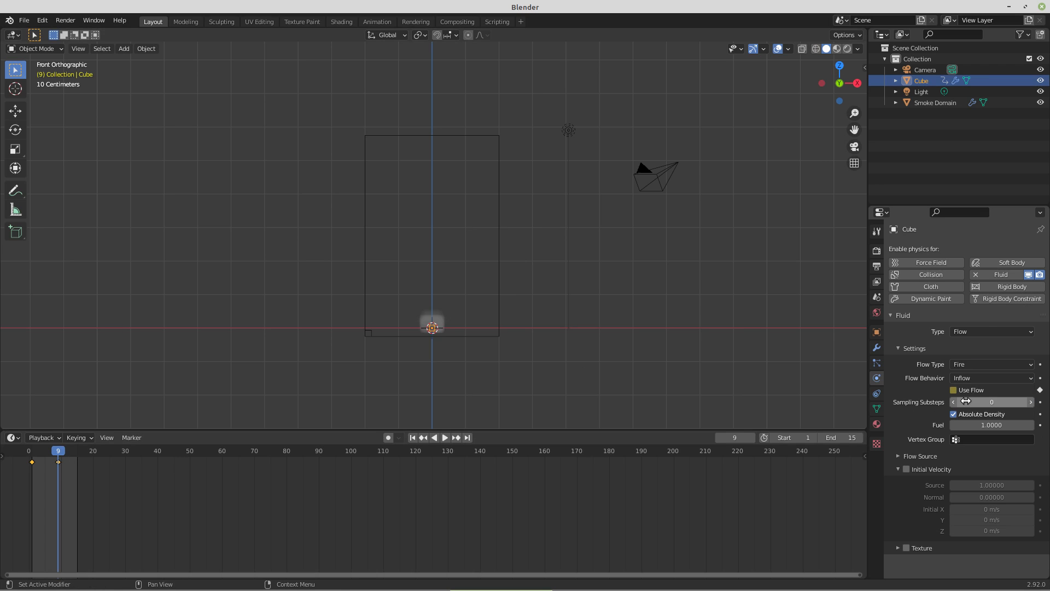
{"action": "left_click", "coordinate": [992, 402]}
{"action": "type", "text": "10"}
{"action": "key", "text": "Return"}
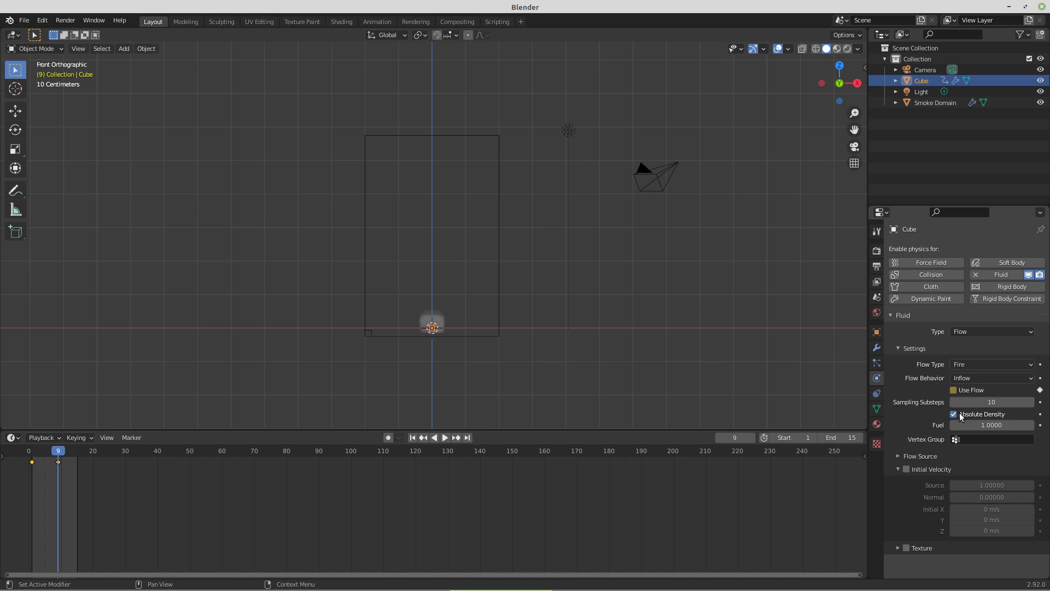
{"action": "left_click", "coordinate": [986, 425]}
{"action": "type", "text": "3"}
{"action": "key", "text": "Return"}
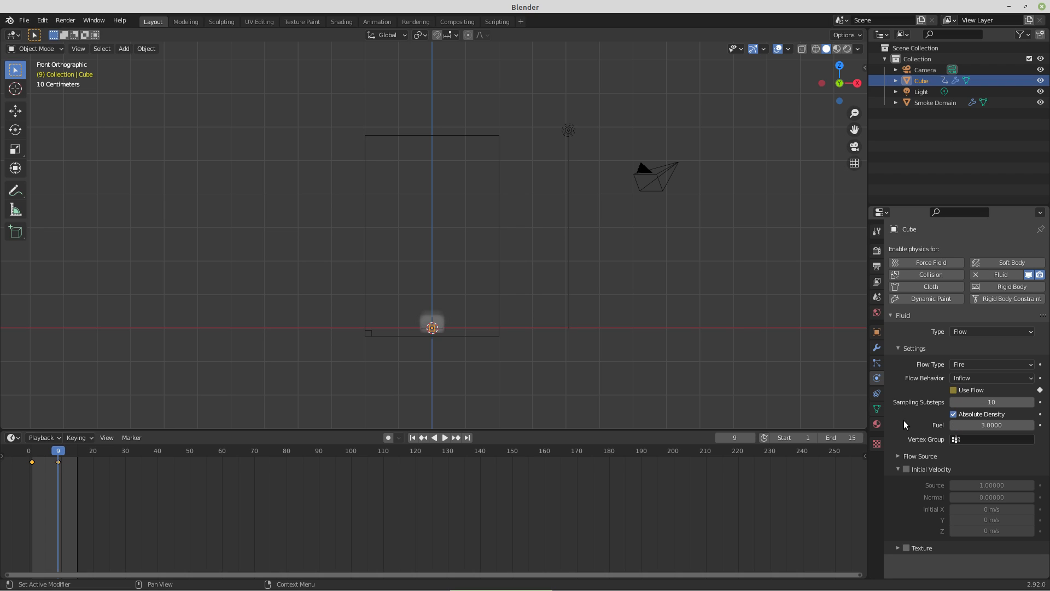
Select the Smoke Domain and set its time scale to 5
{"action": "left_click", "coordinate": [498, 314]}
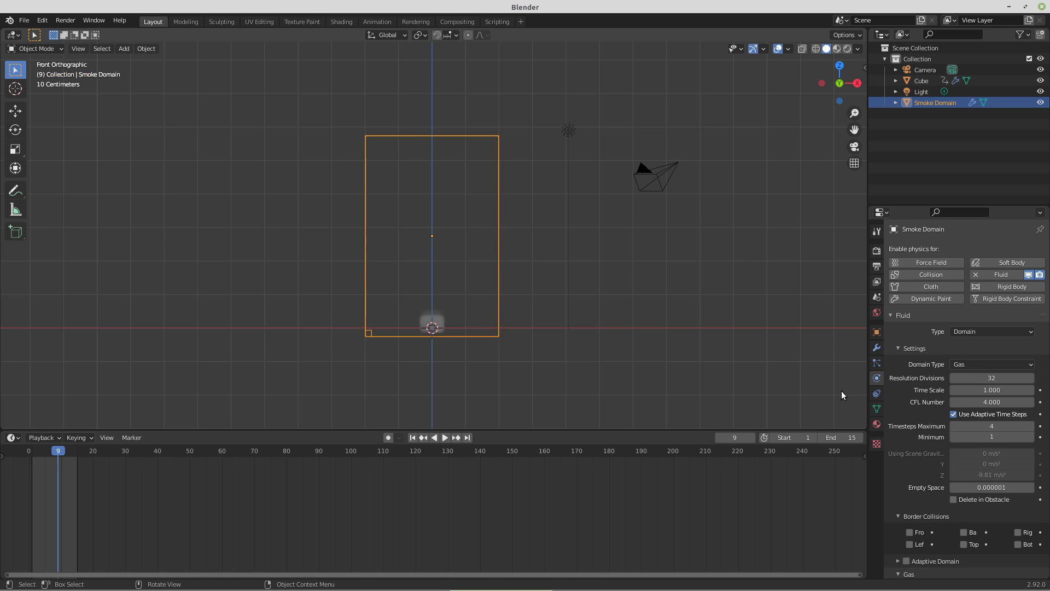
{"action": "left_click", "coordinate": [988, 391]}
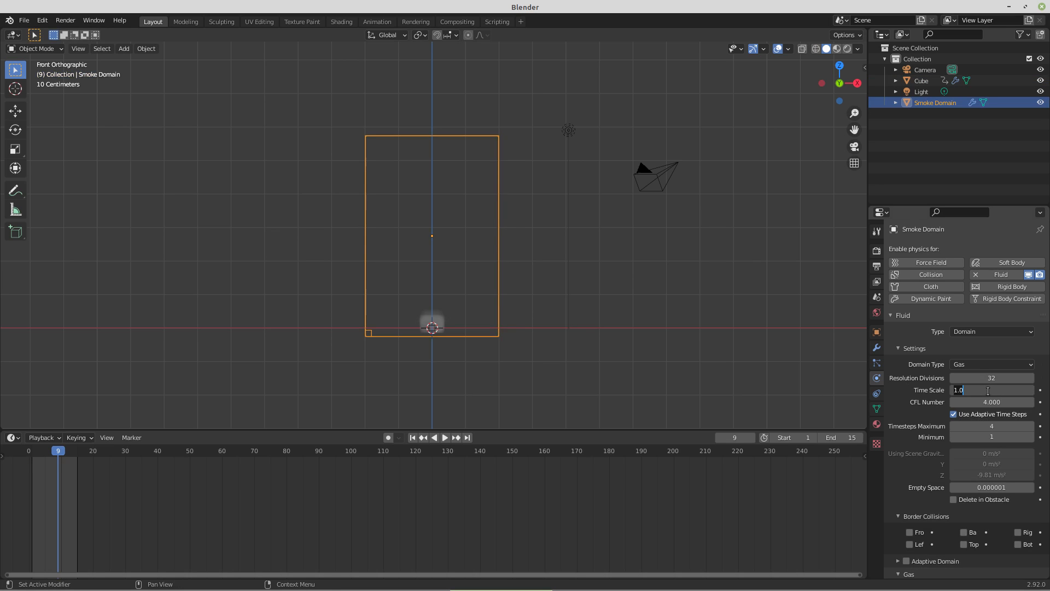
{"action": "type", "text": "5"}
{"action": "key", "text": "Return"}
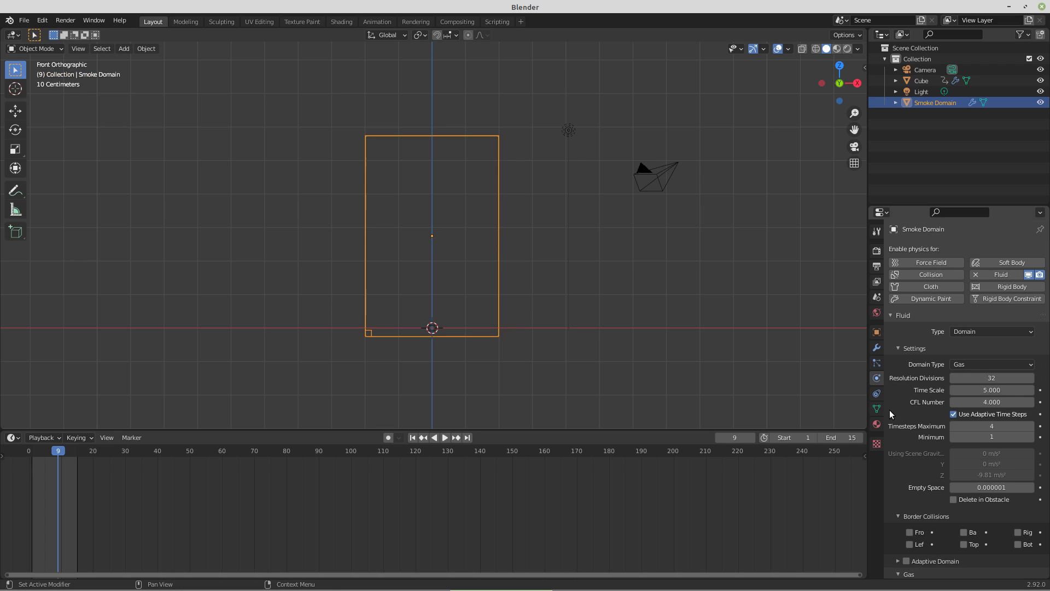
Set the domain's gas buoyancy density to 2, buoyancy heat to 2 and vorticity to 0.1
{"action": "scroll", "coordinate": [891, 410], "scroll_direction": "down", "scroll_amount": 6}
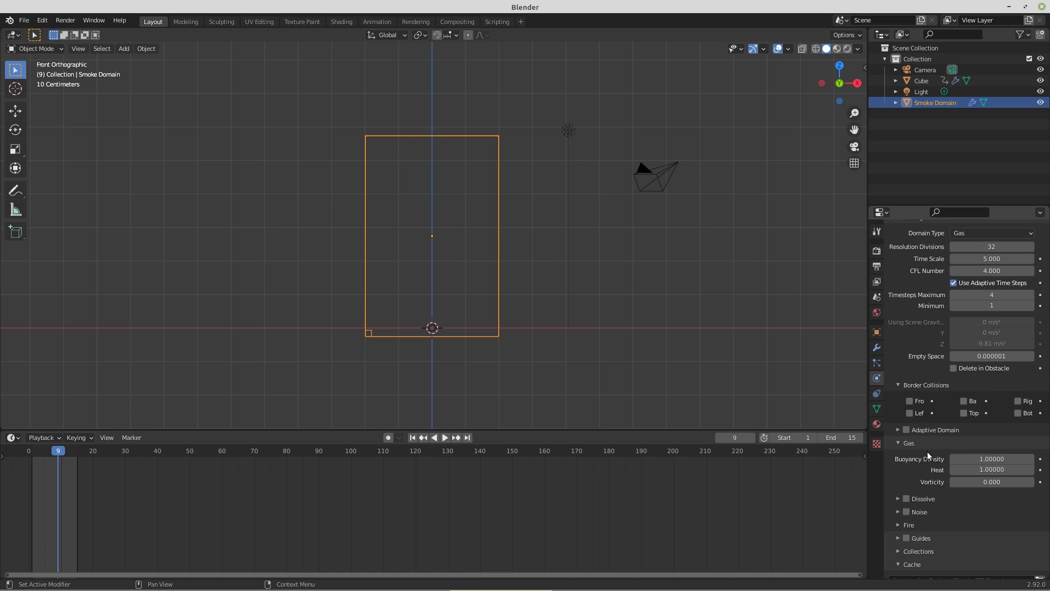
{"action": "left_click", "coordinate": [976, 459]}
{"action": "type", "text": "2"}
{"action": "left_click", "coordinate": [983, 470]}
{"action": "left_click", "coordinate": [983, 470]}
{"action": "type", "text": "2"}
{"action": "left_click", "coordinate": [984, 481]}
{"action": "left_click", "coordinate": [984, 482]}
{"action": "type", "text": ".1"}
{"action": "key", "text": "Return"}
{"action": "scroll", "coordinate": [914, 477], "scroll_direction": "down", "scroll_amount": 2}
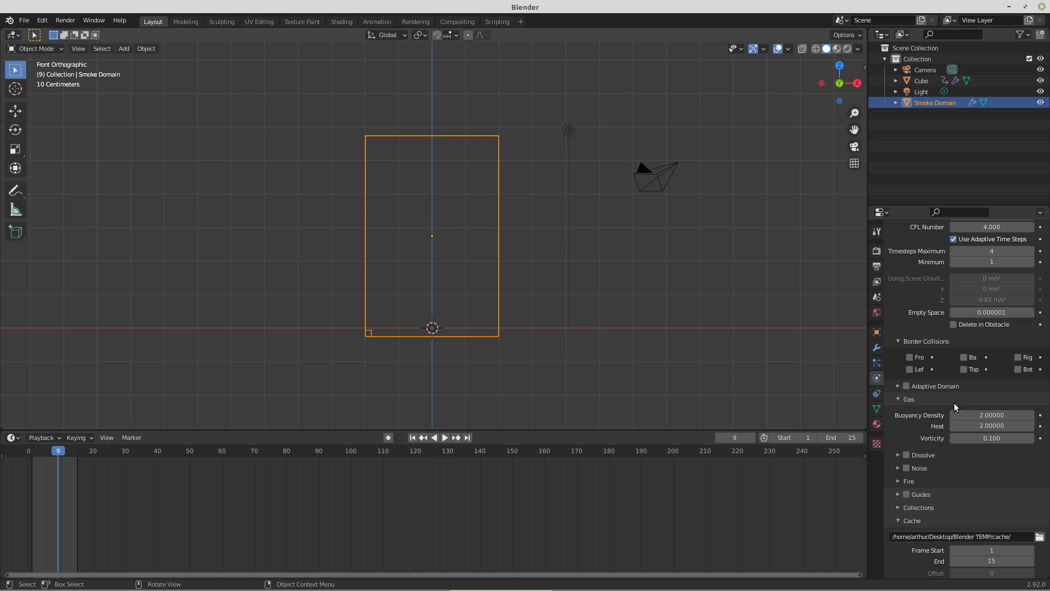
{"action": "scroll", "coordinate": [956, 505], "scroll_direction": "down", "scroll_amount": 3}
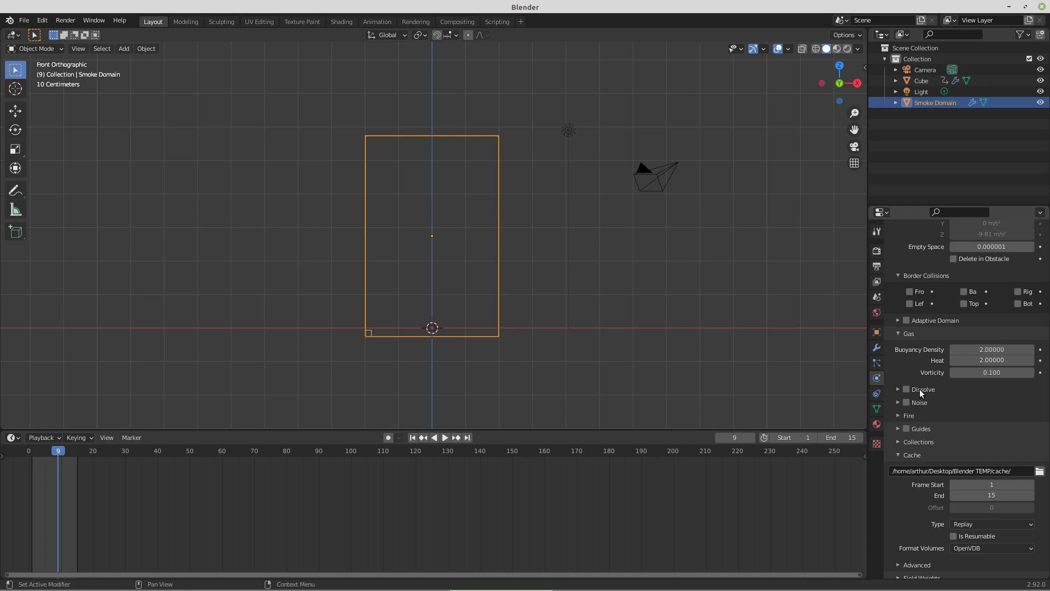
Set the Smoke Domain's cache type to All and bake the whole simulation
{"action": "scroll", "coordinate": [933, 311], "scroll_direction": "up", "scroll_amount": 5}
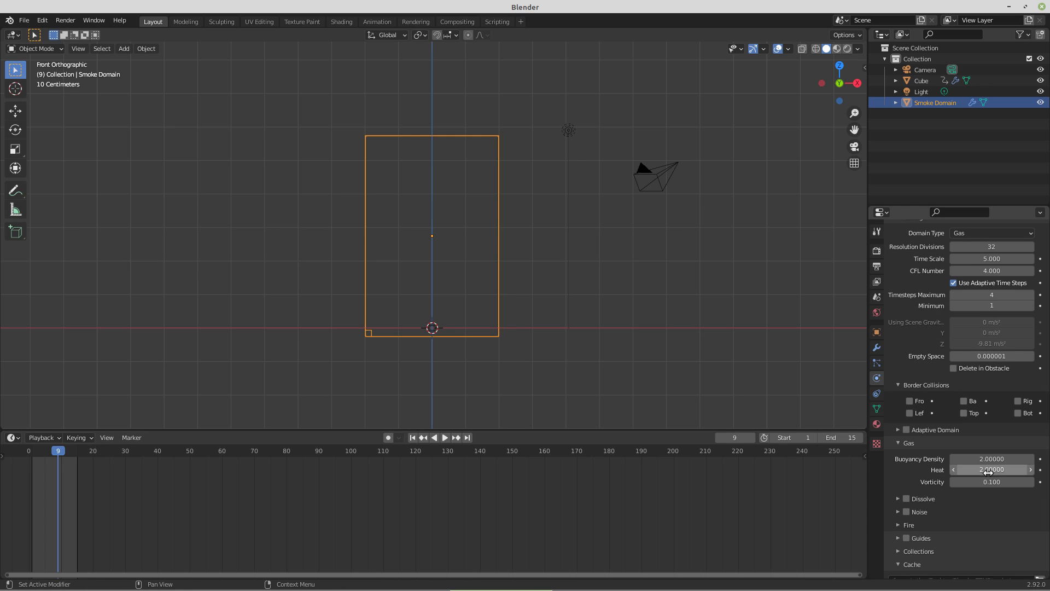
{"action": "scroll", "coordinate": [937, 257], "scroll_direction": "down", "scroll_amount": 6}
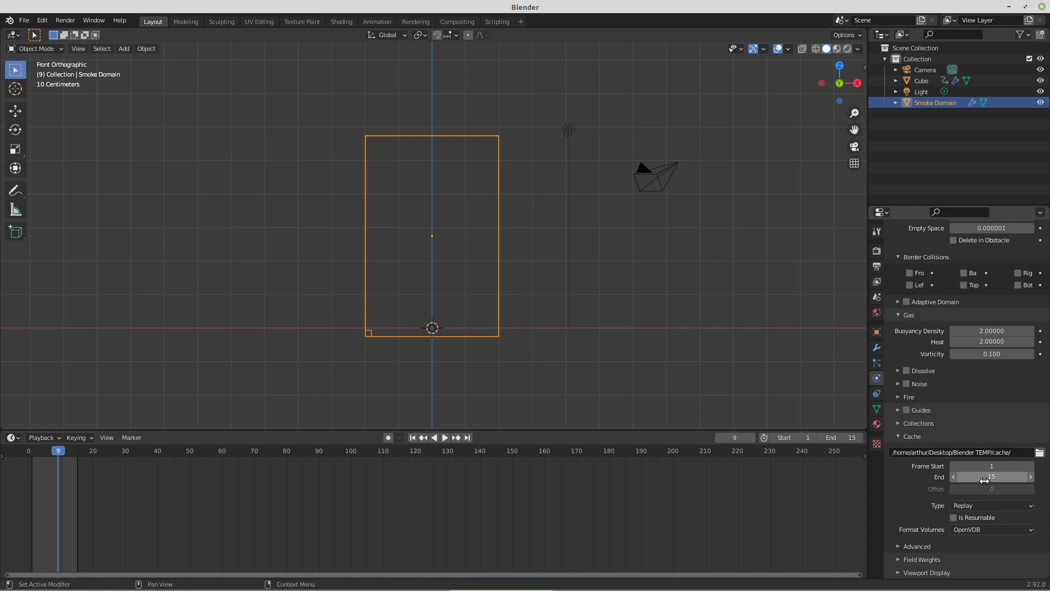
{"action": "left_click", "coordinate": [1031, 507]}
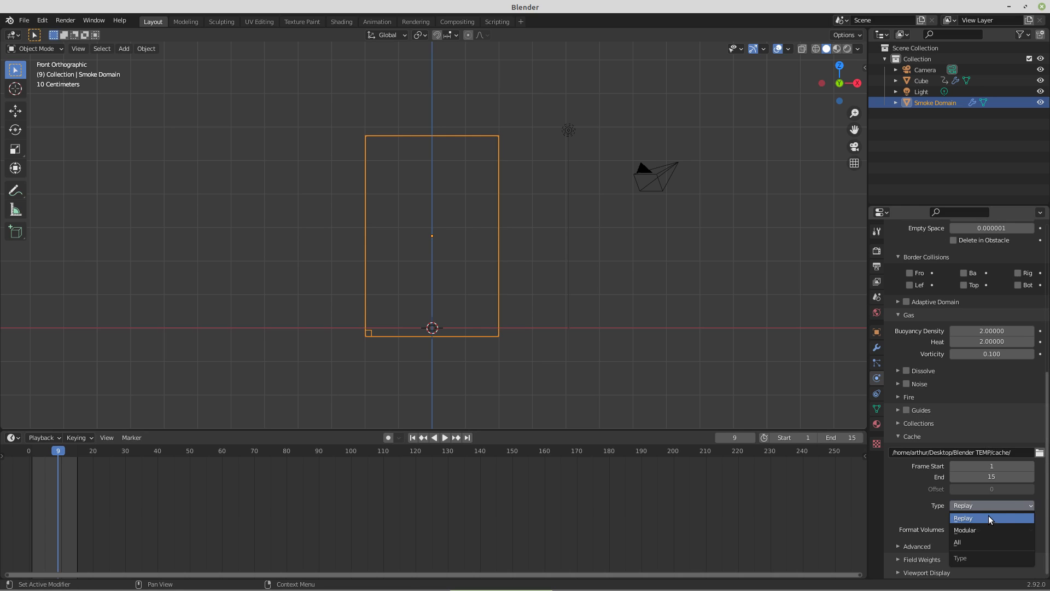
{"action": "left_click", "coordinate": [972, 542]}
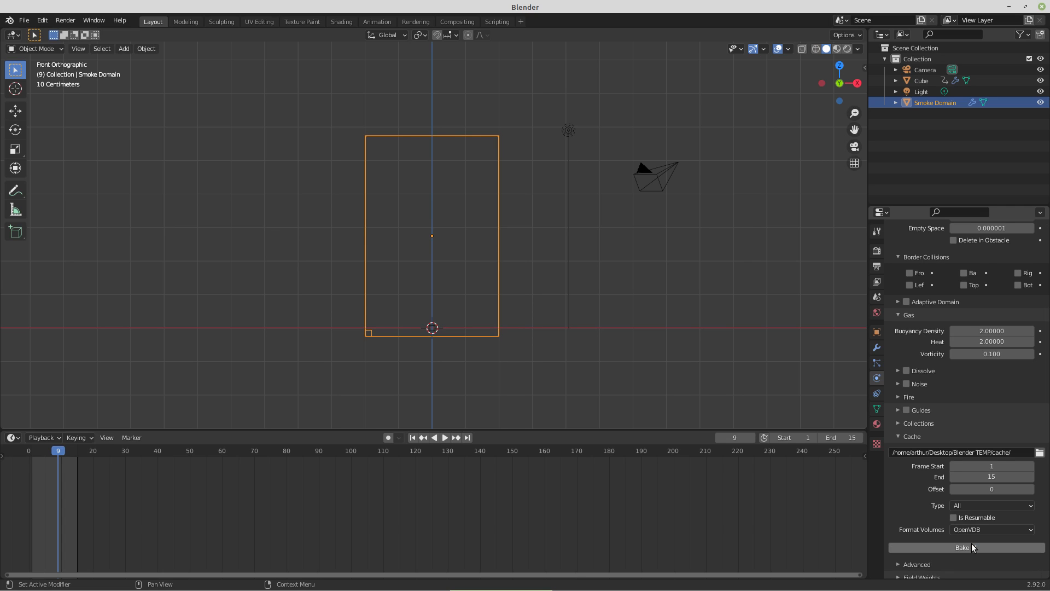
{"action": "scroll", "coordinate": [928, 540], "scroll_direction": "down", "scroll_amount": 1}
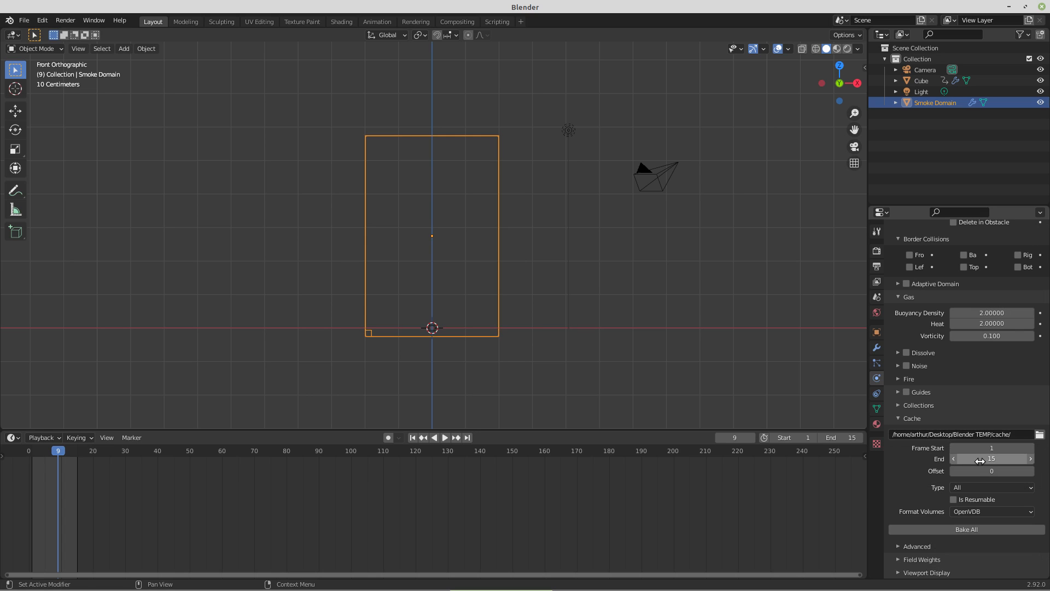
{"action": "left_click", "coordinate": [959, 529]}
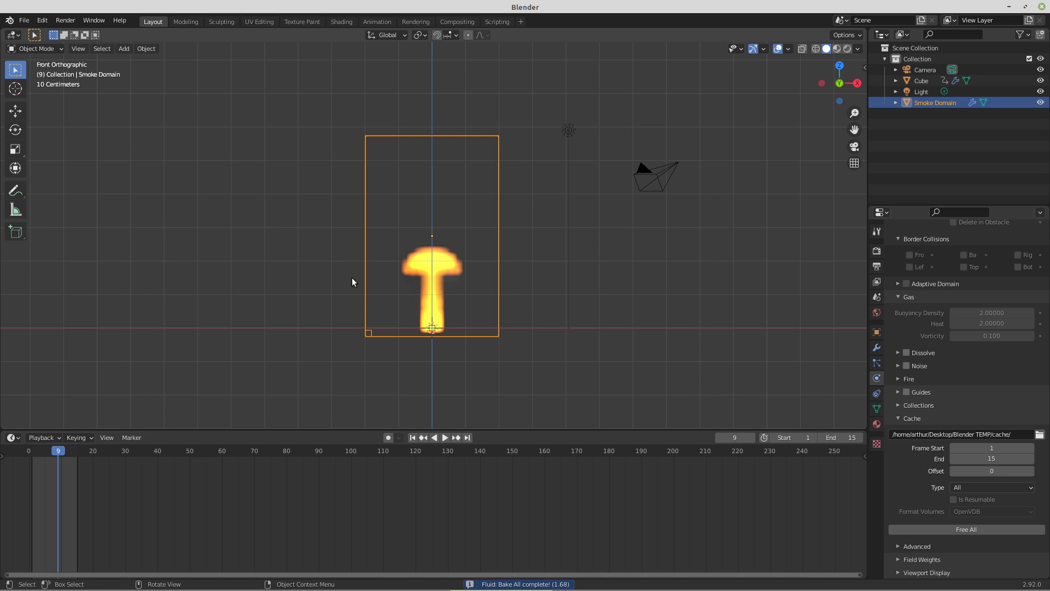
Inspect the baked fire up close and scrub the timeline to frame 14
{"action": "scroll", "coordinate": [420, 338], "scroll_direction": "up", "scroll_amount": 2}
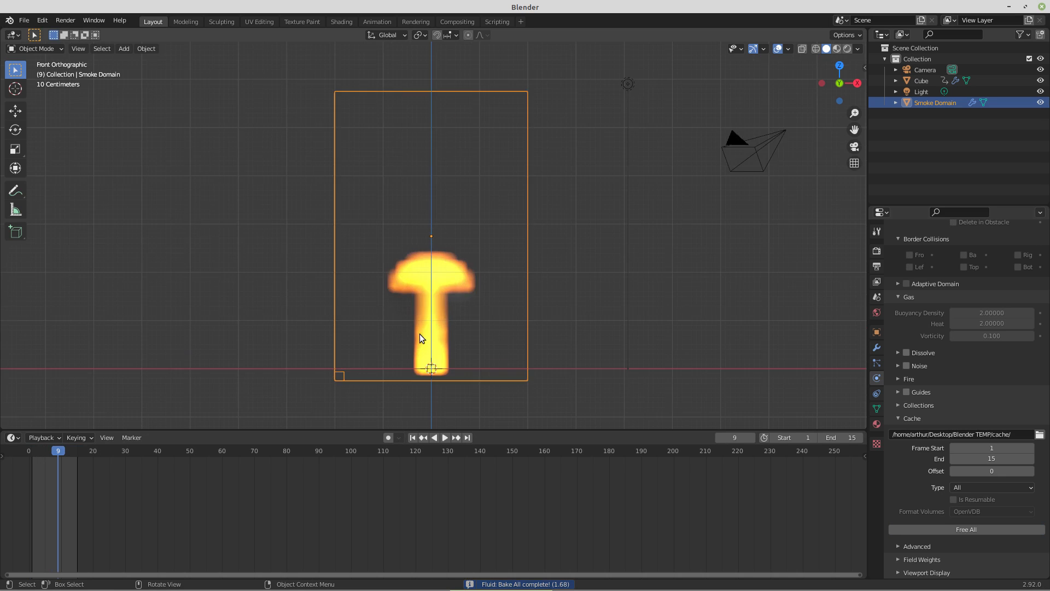
{"action": "scroll", "coordinate": [420, 336], "scroll_direction": "up", "scroll_amount": 3}
{"action": "scroll", "coordinate": [420, 336], "scroll_direction": "down", "scroll_amount": 4}
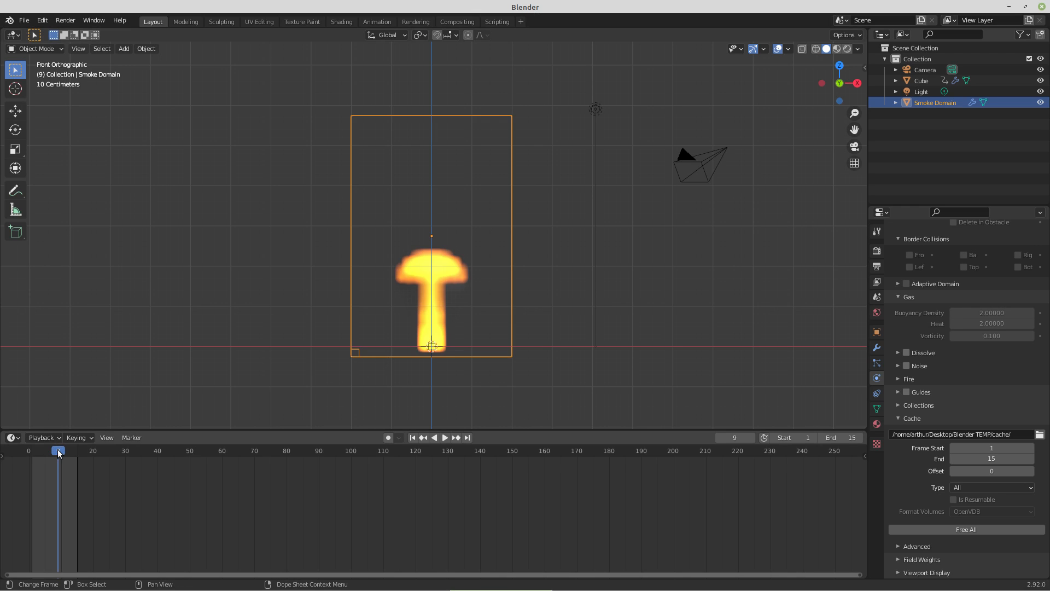
{"action": "left_click_drag", "start_coordinate": [58, 451], "coordinate": [75, 450]}
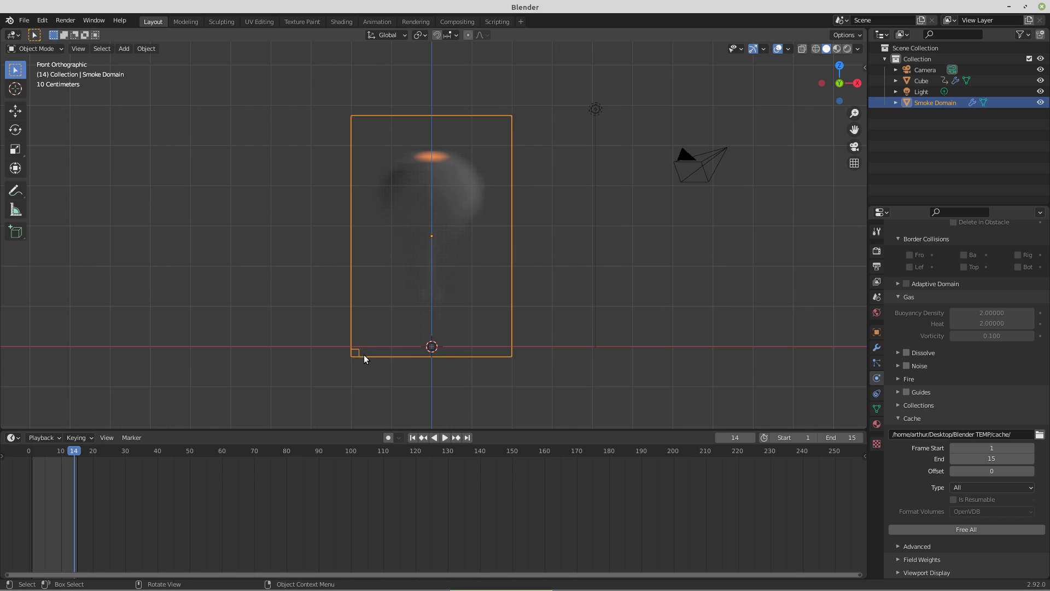
Free all baked simulation data of the Smoke Domain
{"action": "scroll", "coordinate": [972, 368], "scroll_direction": "up", "scroll_amount": 8}
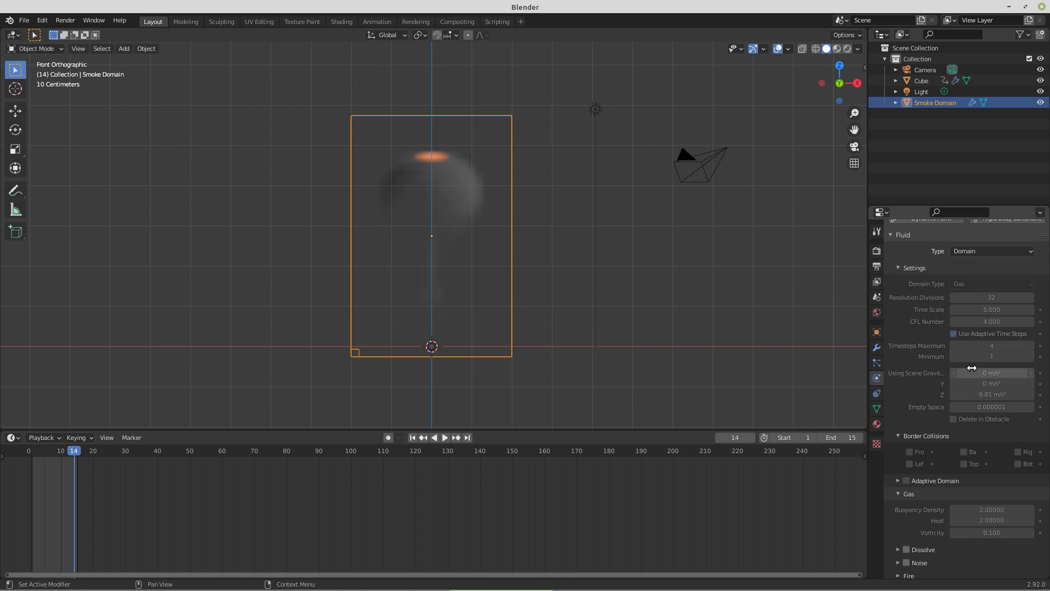
{"action": "scroll", "coordinate": [972, 368], "scroll_direction": "up", "scroll_amount": 3}
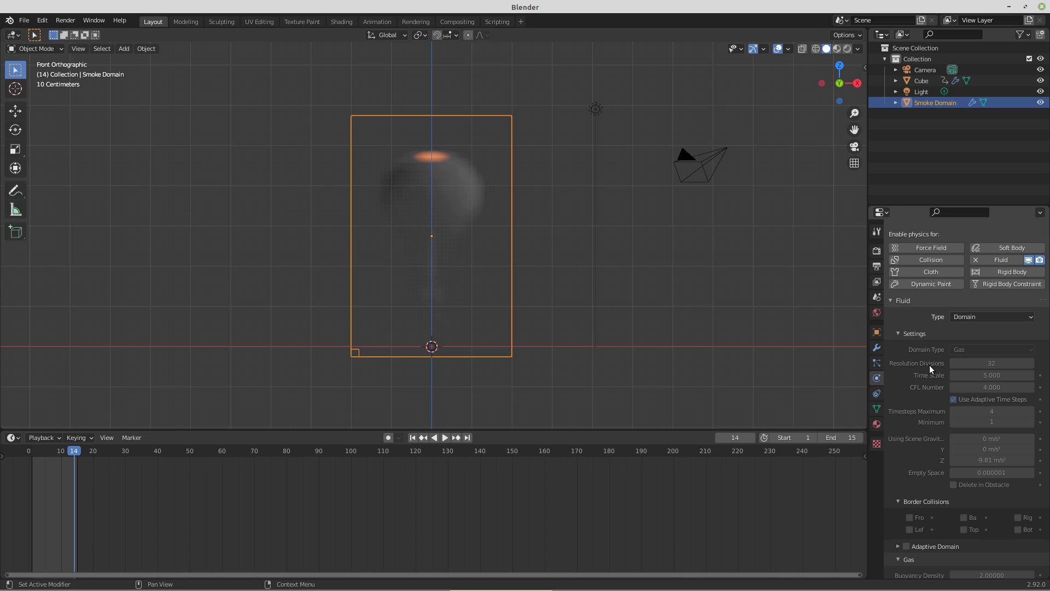
{"action": "scroll", "coordinate": [935, 371], "scroll_direction": "down", "scroll_amount": 12}
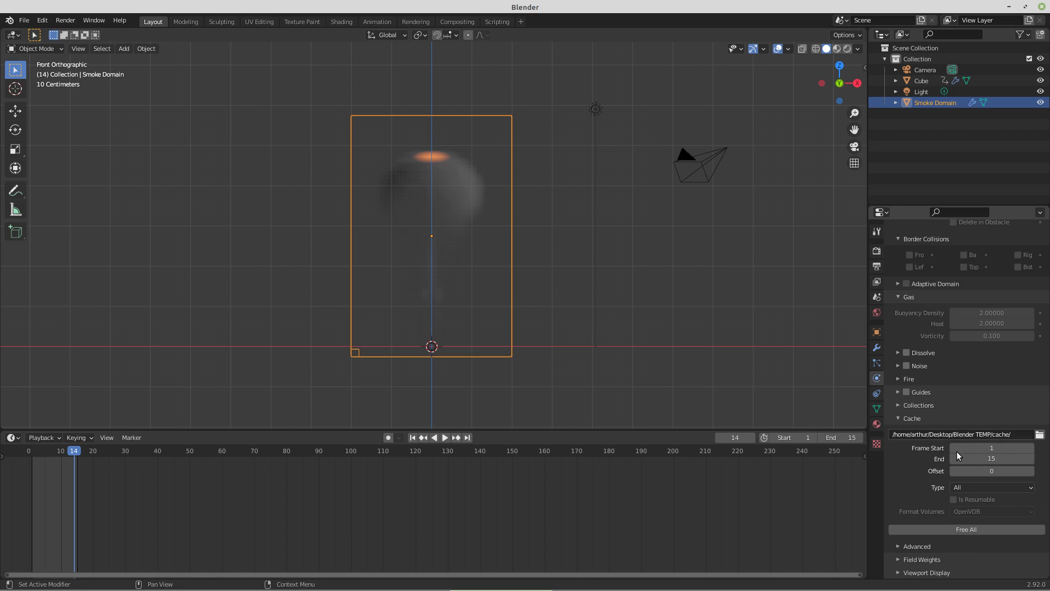
{"action": "left_click", "coordinate": [967, 529]}
Set the domain's resolution divisions to 128 and bake the whole simulation again
{"action": "scroll", "coordinate": [967, 492], "scroll_direction": "up", "scroll_amount": 10}
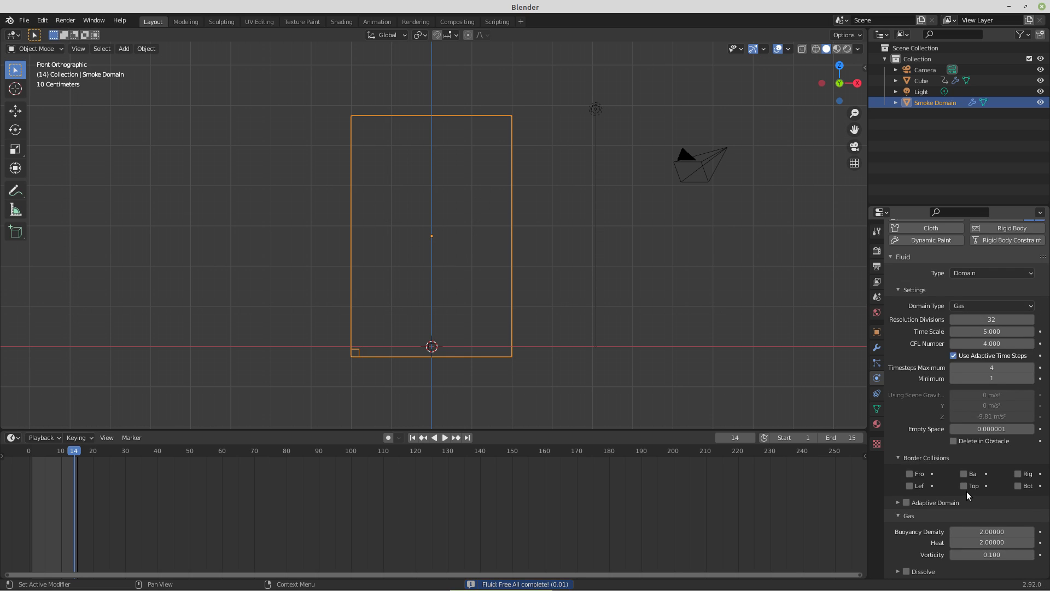
{"action": "scroll", "coordinate": [967, 492], "scroll_direction": "up", "scroll_amount": 4}
{"action": "left_click", "coordinate": [986, 377]}
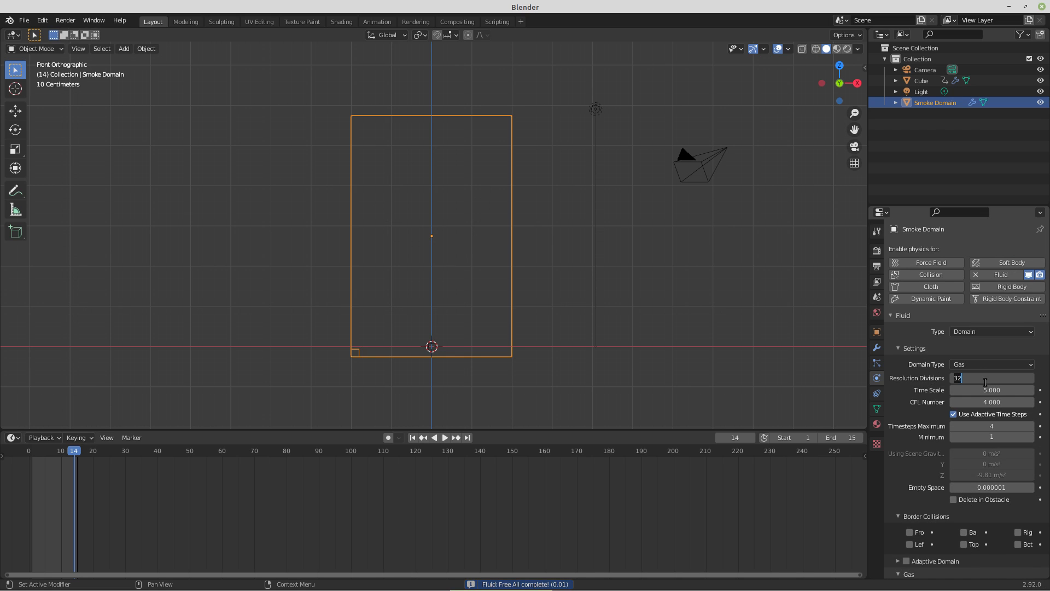
{"action": "type", "text": "128"}
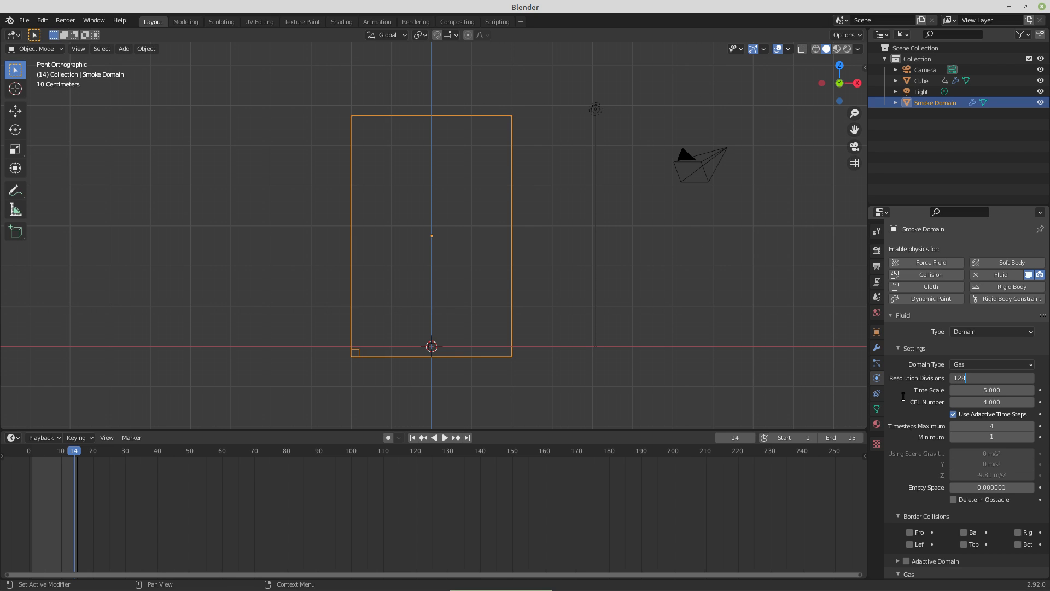
{"action": "key", "text": "Return"}
{"action": "scroll", "coordinate": [991, 454], "scroll_direction": "down", "scroll_amount": 10}
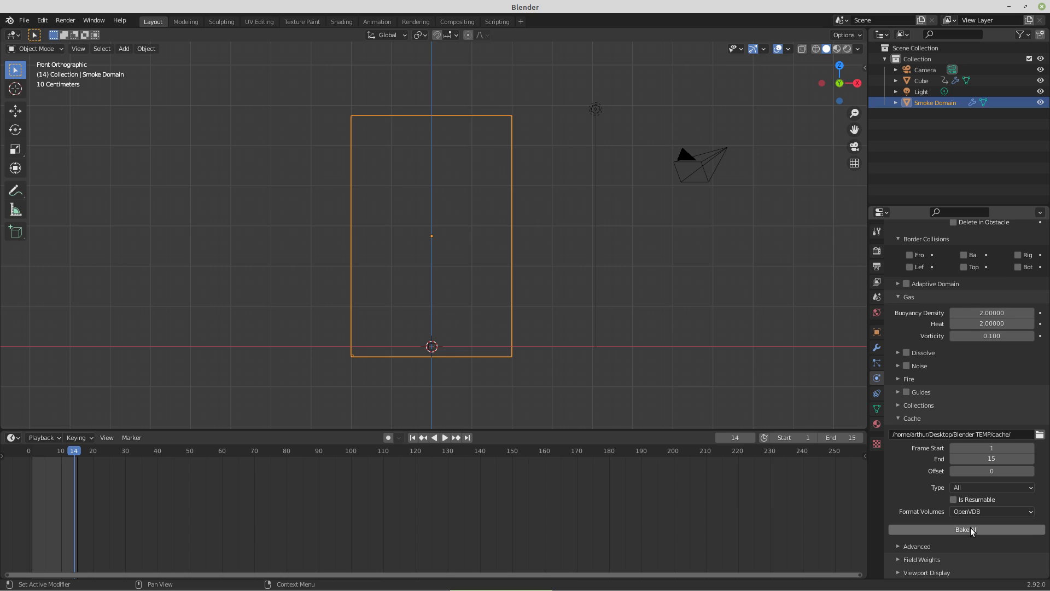
{"action": "left_click", "coordinate": [970, 529]}
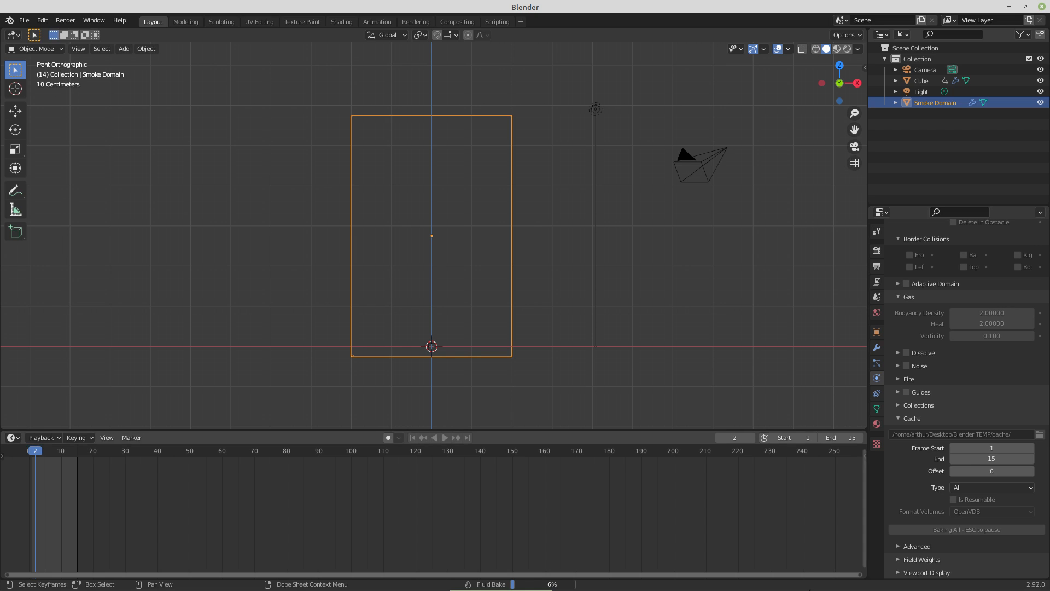
{"action": "mouse_move", "coordinate": [910, 586]}
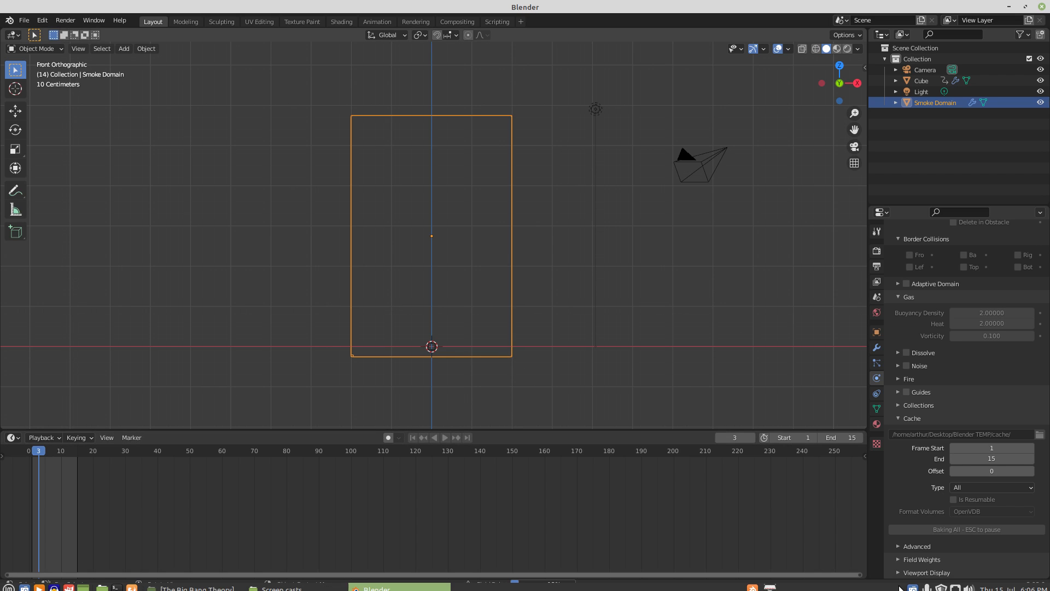
{"action": "left_click", "coordinate": [915, 584]}
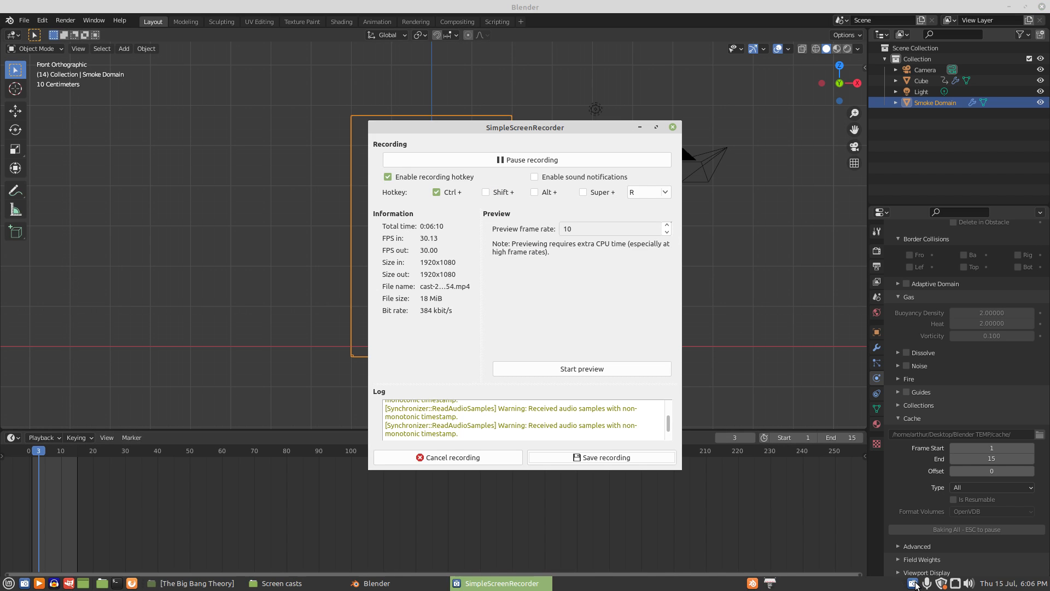
{"action": "left_click", "coordinate": [915, 584]}
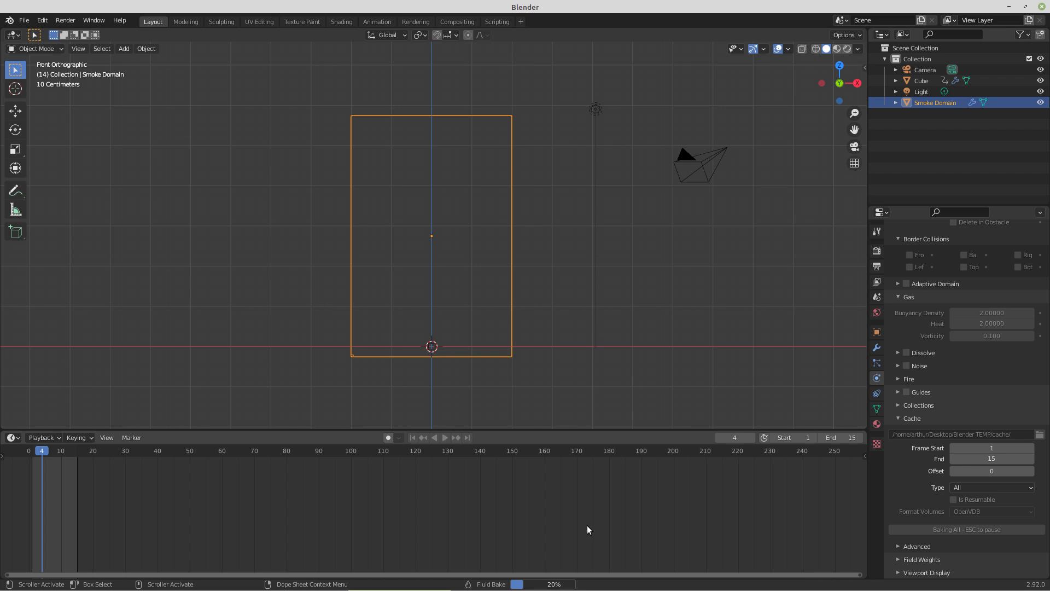
Switch to Godot Engine, open the Platformer Demo project and look over its Level1.tscn scene
{"action": "mouse_move", "coordinate": [770, 585]}
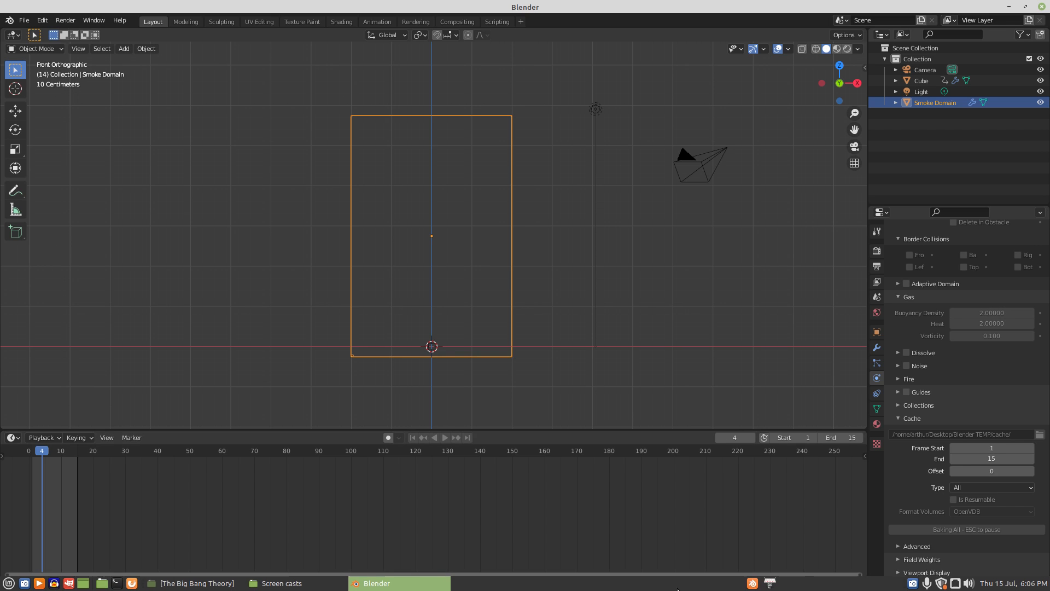
{"action": "left_click", "coordinate": [770, 584]}
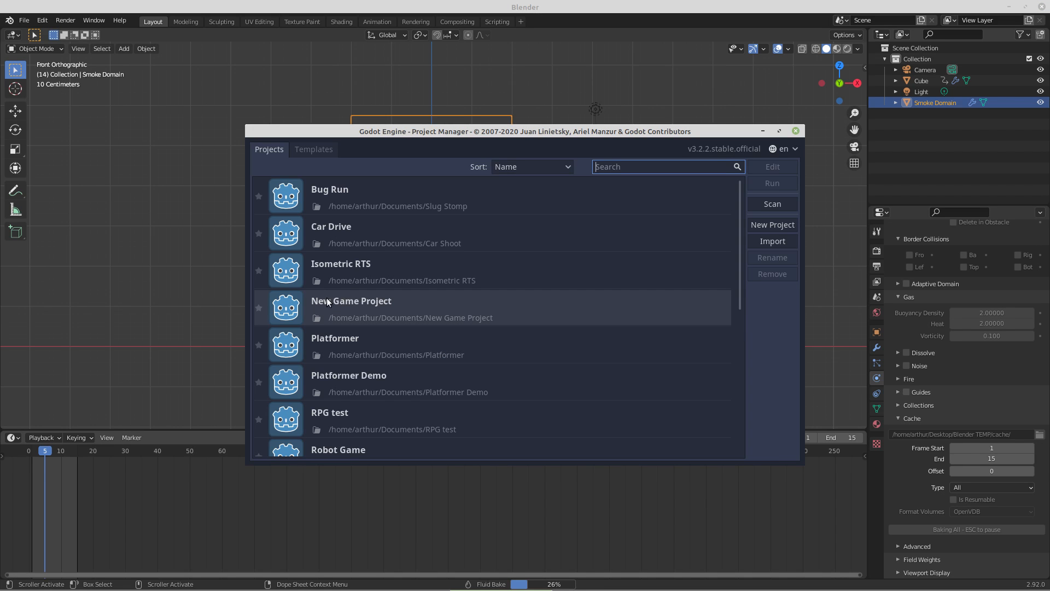
{"action": "double_click", "coordinate": [332, 373]}
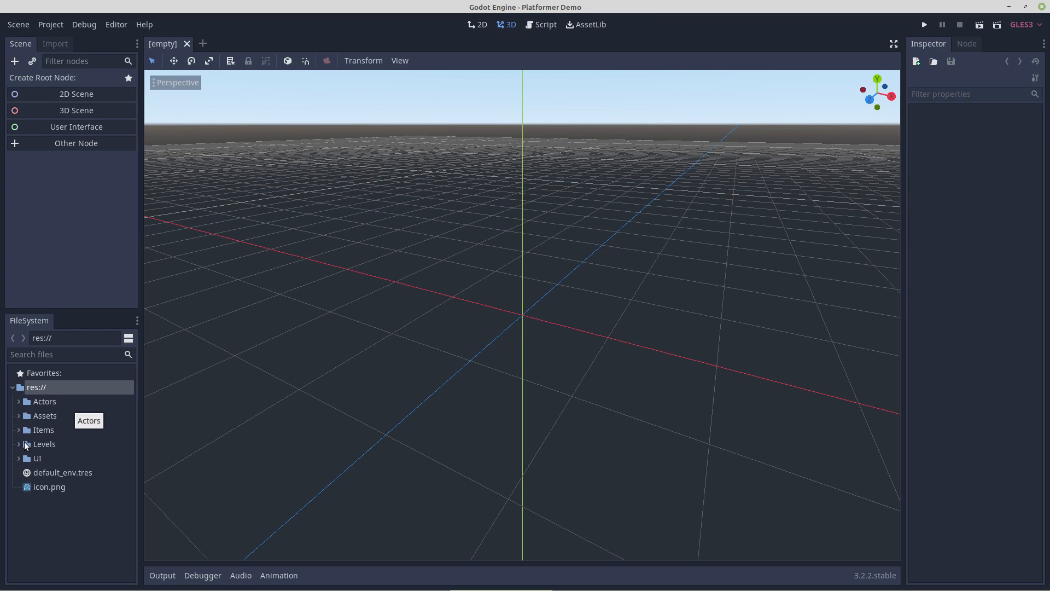
{"action": "left_click", "coordinate": [21, 444]}
{"action": "left_click", "coordinate": [57, 458]}
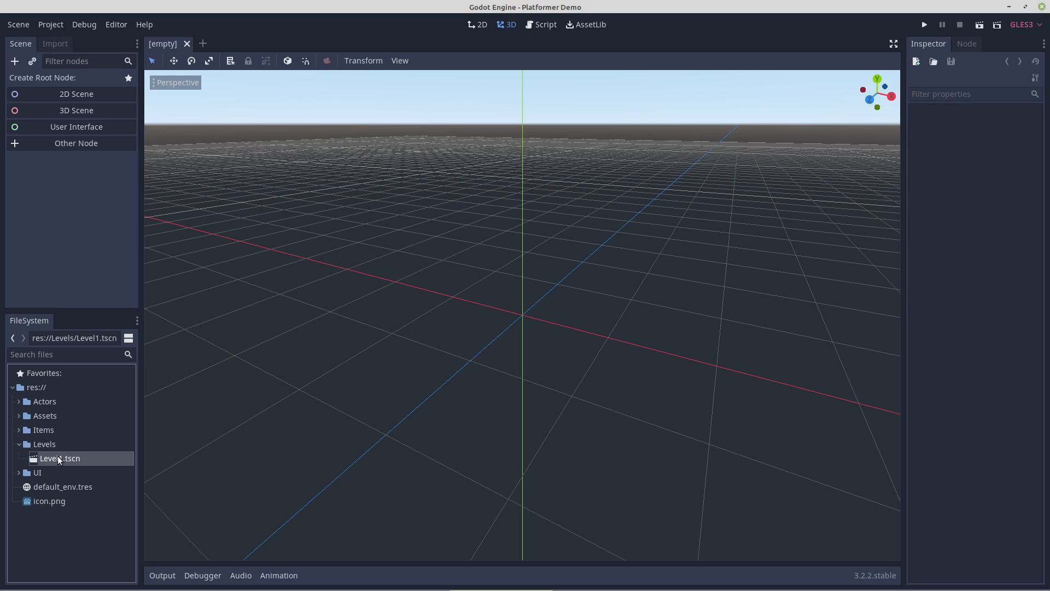
{"action": "double_click", "coordinate": [58, 458]}
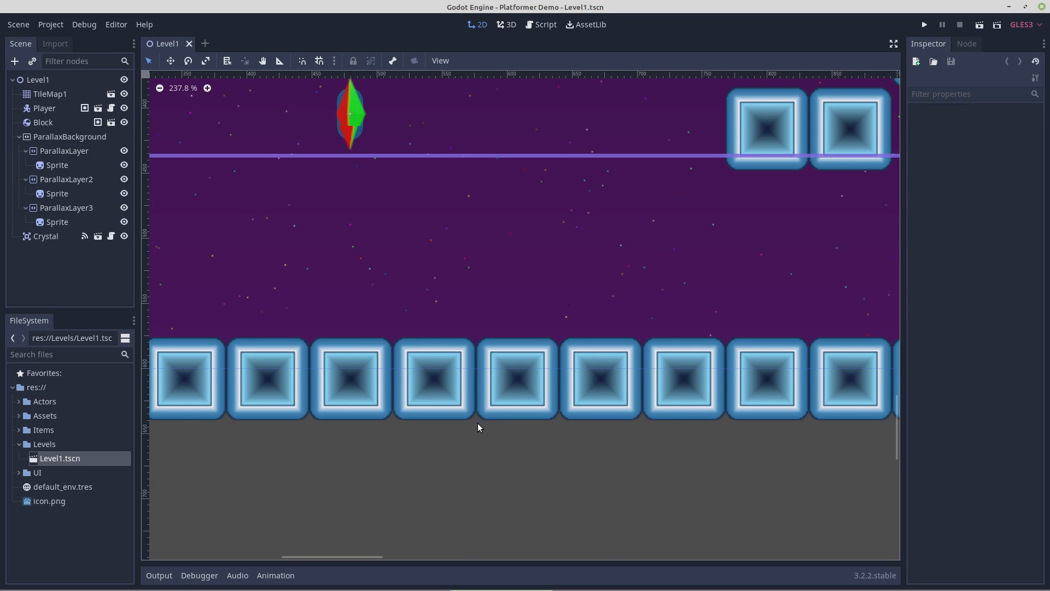
{"action": "middle_click_drag", "start_coordinate": [478, 422], "coordinate": [576, 508]}
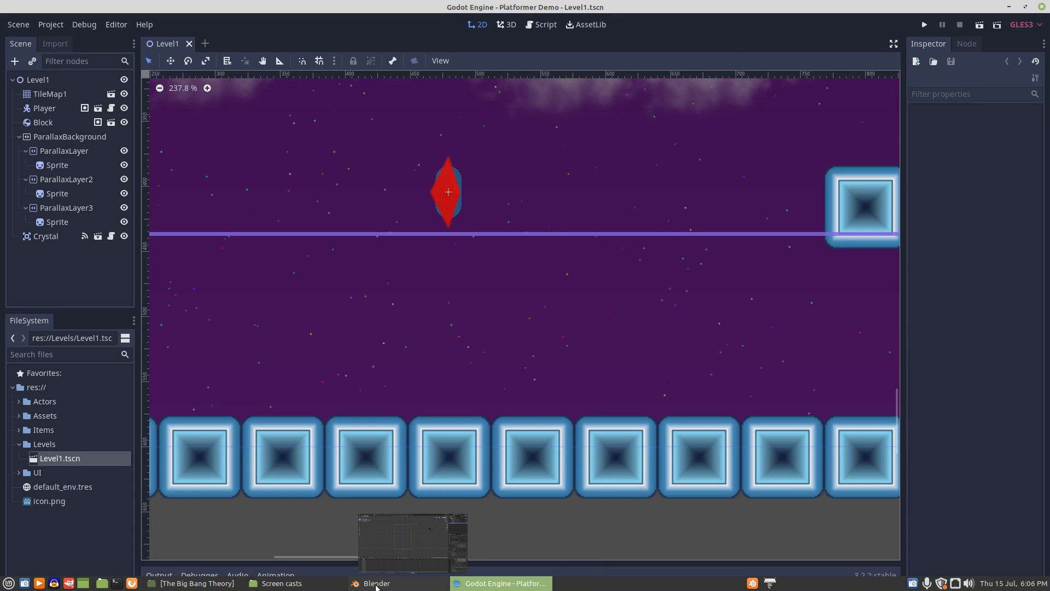
Switch back to Blender and scrub to frame 9 to examine the newly baked fire
{"action": "left_click", "coordinate": [376, 584]}
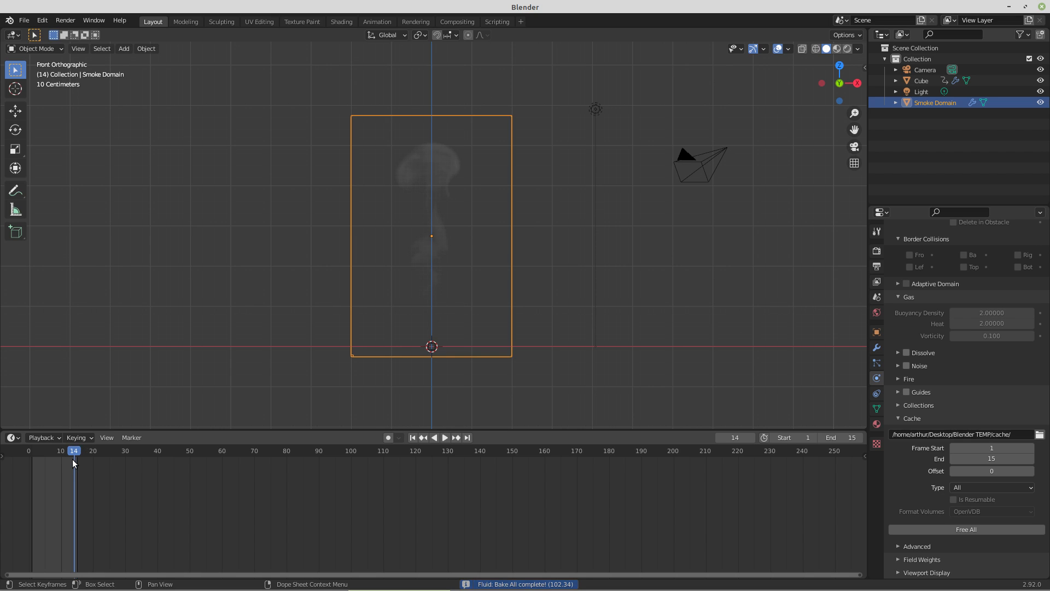
{"action": "left_click_drag", "start_coordinate": [77, 455], "coordinate": [58, 455]}
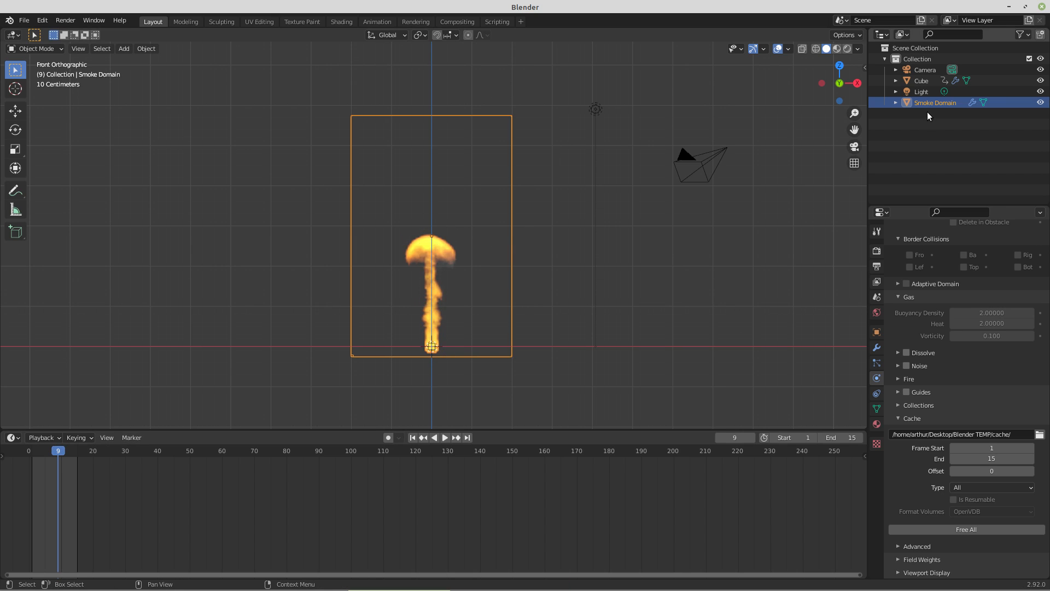
Select the Cube emitter and disable its visibility in renders
{"action": "left_click", "coordinate": [924, 80]}
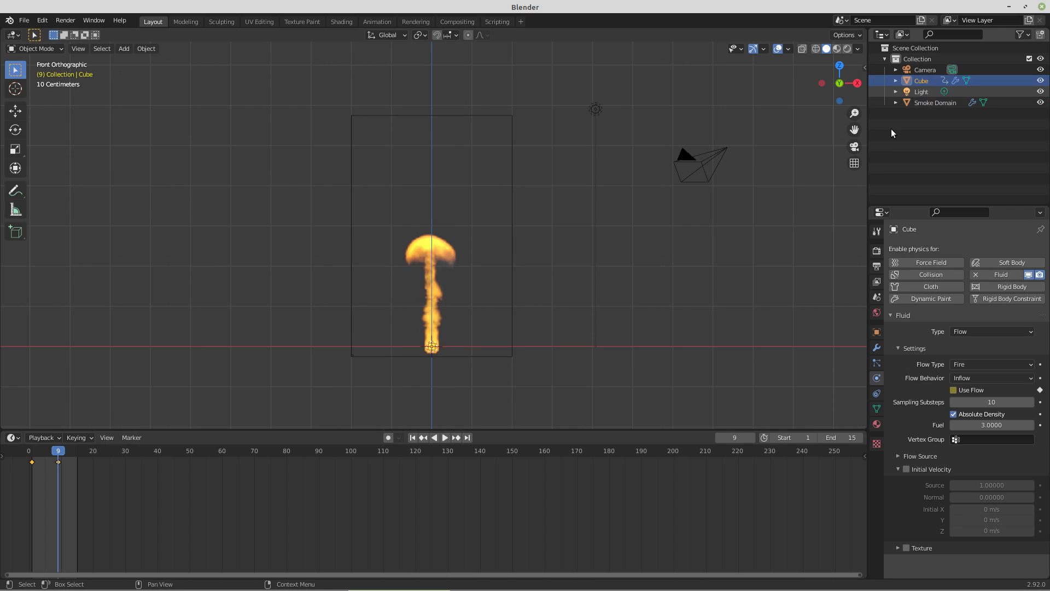
{"action": "left_click", "coordinate": [877, 332]}
{"action": "left_click", "coordinate": [892, 470]}
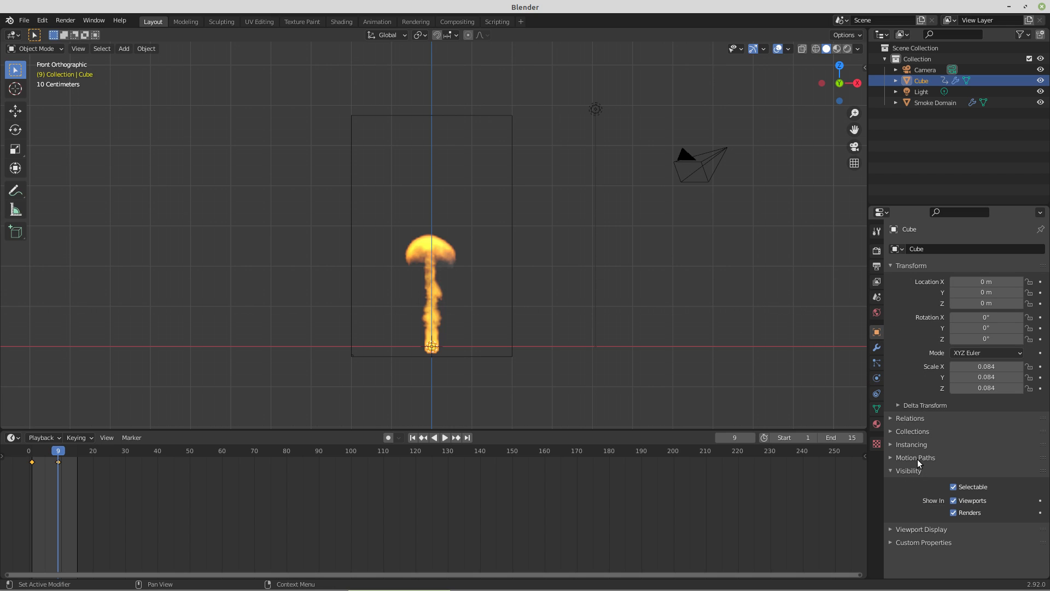
{"action": "left_click", "coordinate": [952, 513]}
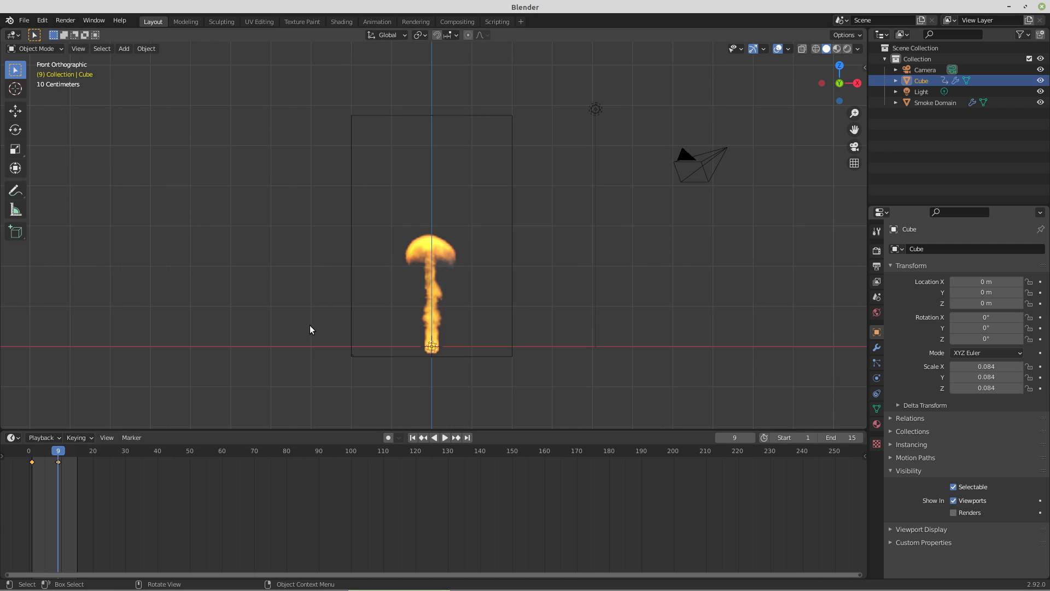
Set the render engine to Cycles and enable a transparent film background
{"action": "left_click", "coordinate": [877, 252]}
{"action": "left_click", "coordinate": [974, 248]}
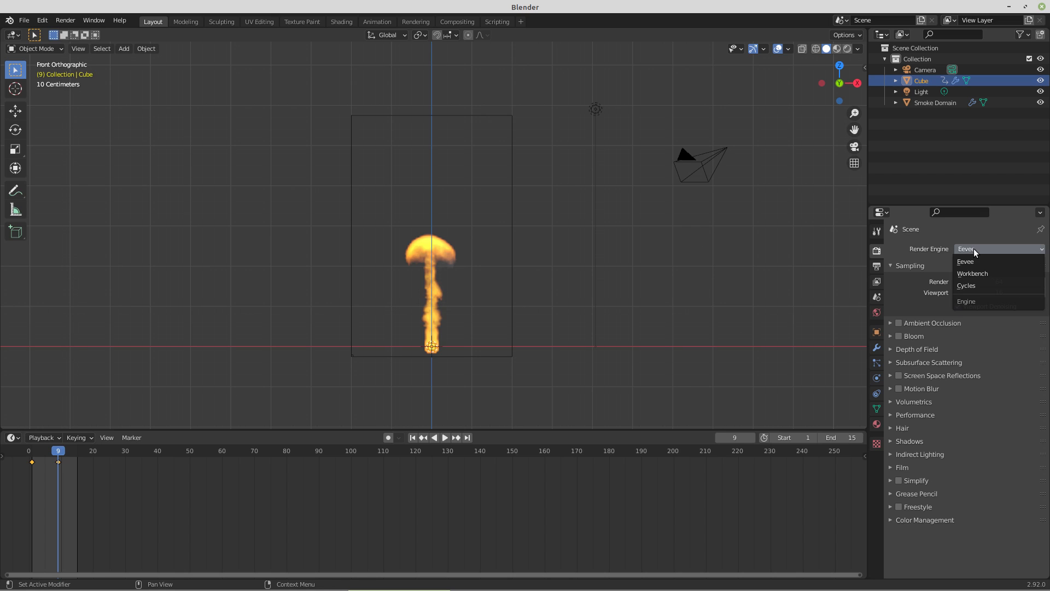
{"action": "left_click", "coordinate": [967, 284]}
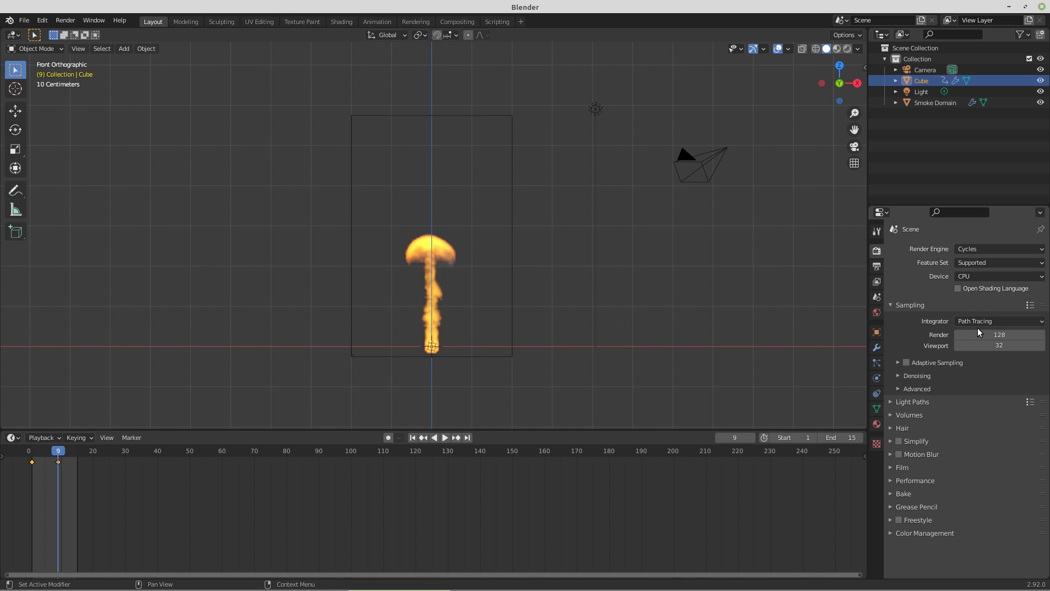
{"action": "left_click", "coordinate": [890, 468]}
{"action": "left_click", "coordinate": [907, 546]}
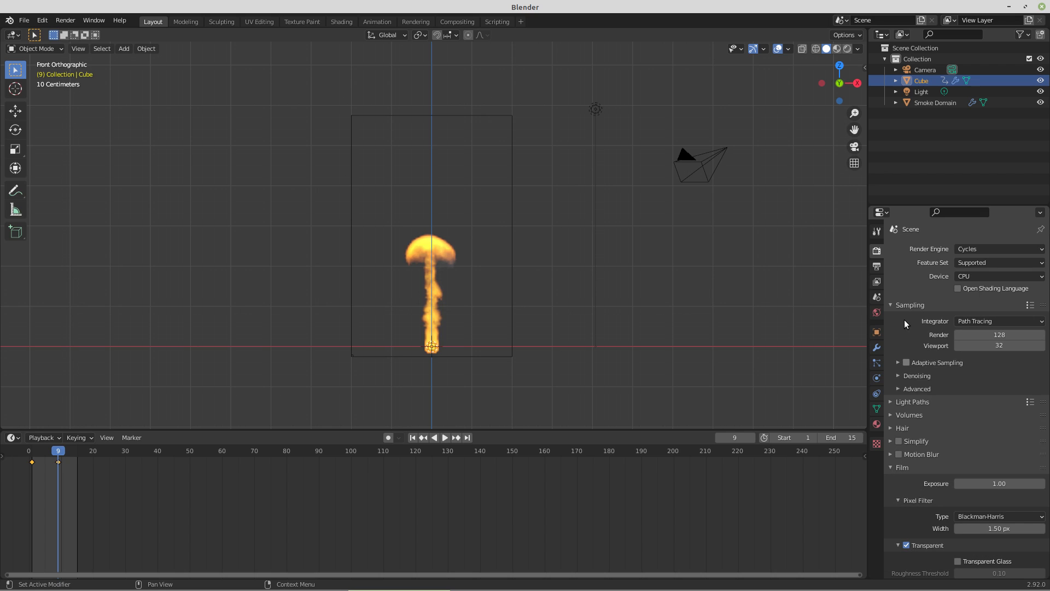
Set the render output resolution to 256 × 256 px
{"action": "left_click", "coordinate": [877, 266]}
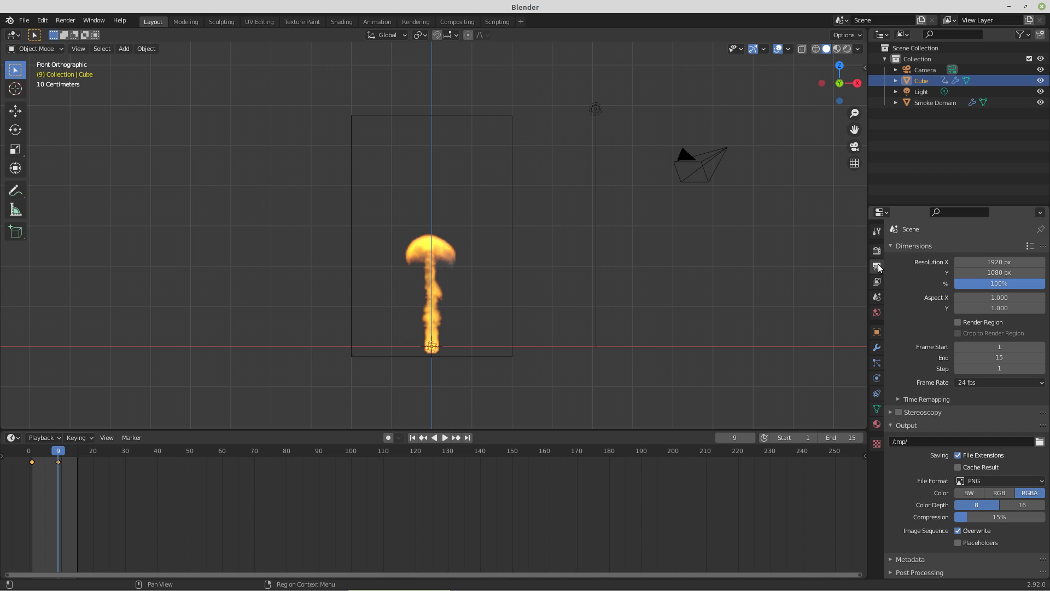
{"action": "left_click", "coordinate": [988, 262]}
{"action": "type", "text": "256"}
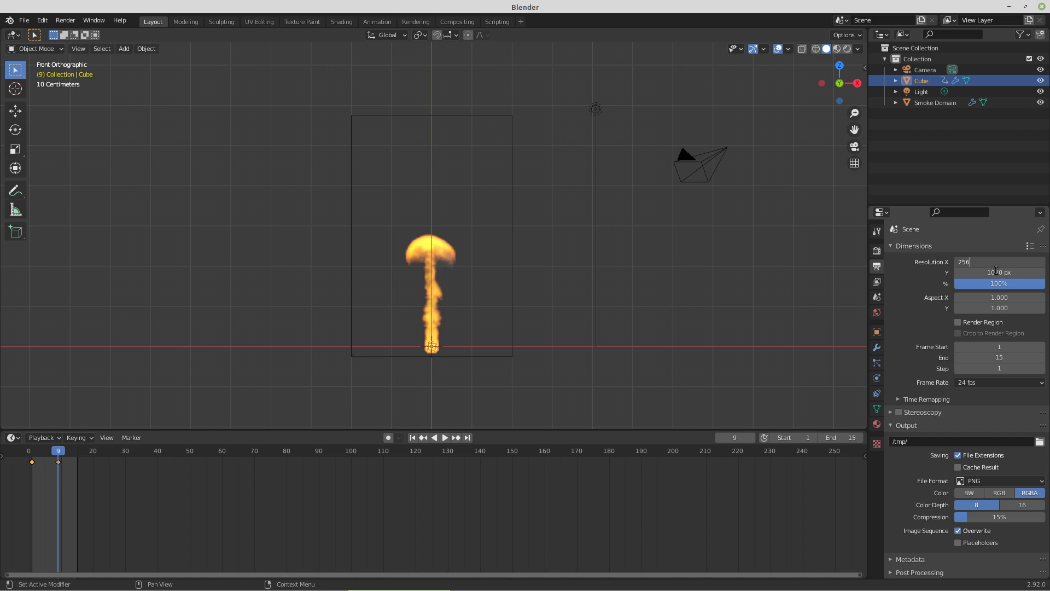
{"action": "left_click", "coordinate": [996, 270]}
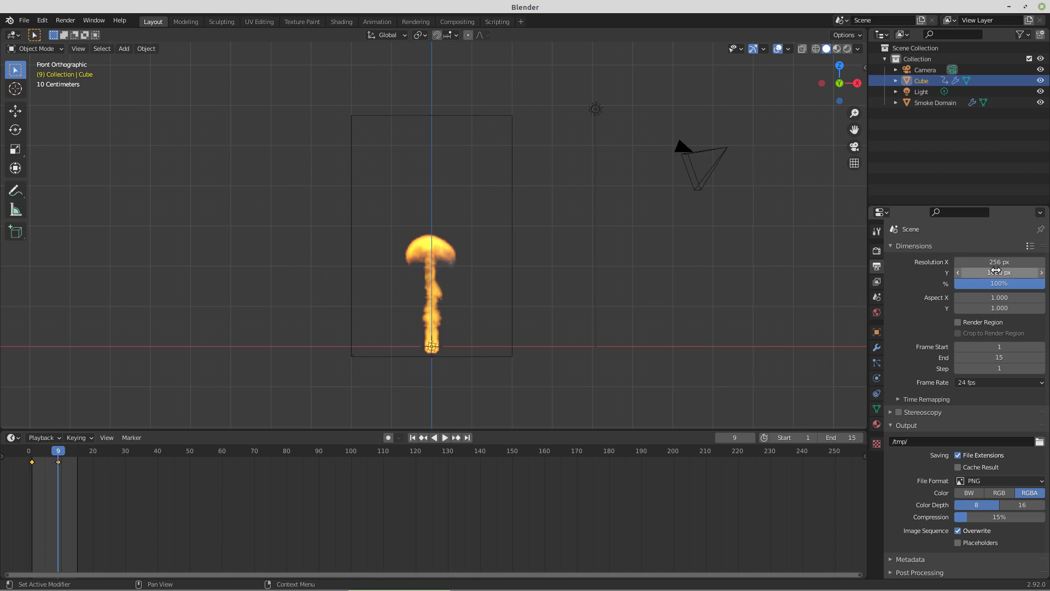
{"action": "type", "text": "256"}
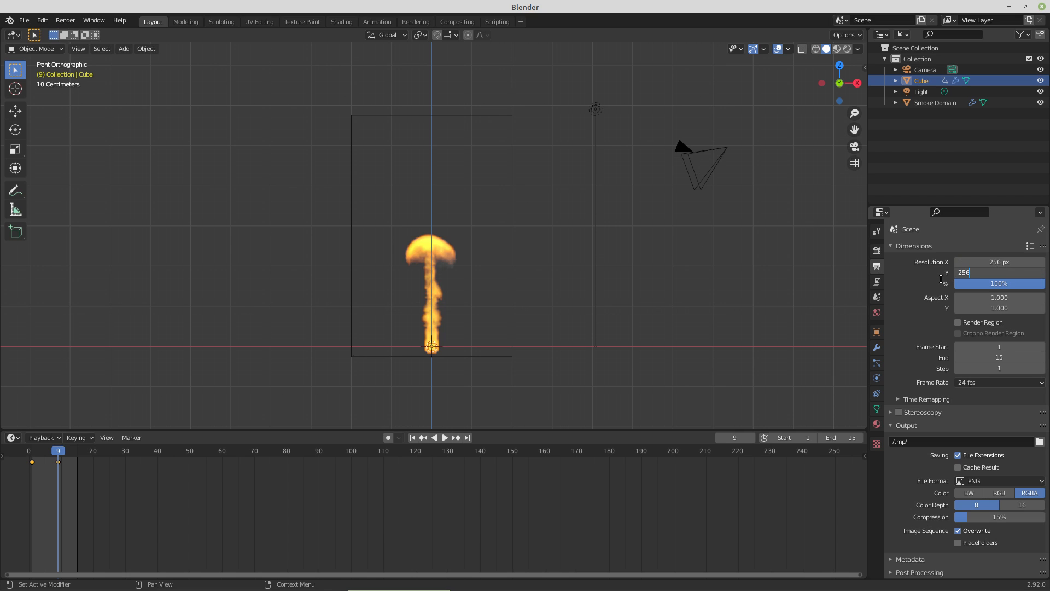
{"action": "key", "text": "Return"}
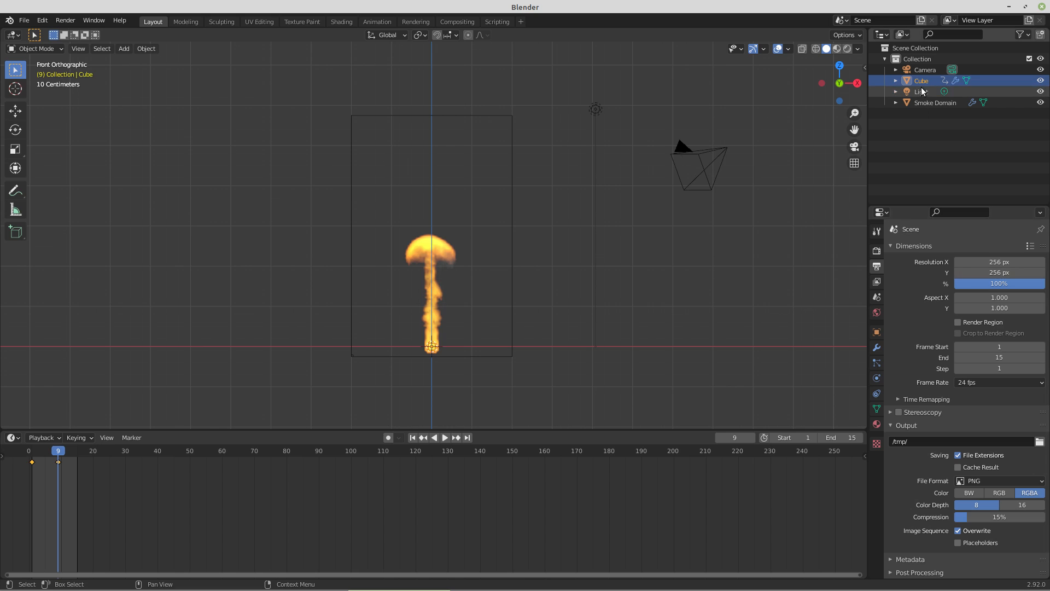
Select the Camera and set its X and Z location to 0 m
{"action": "left_click", "coordinate": [921, 70]}
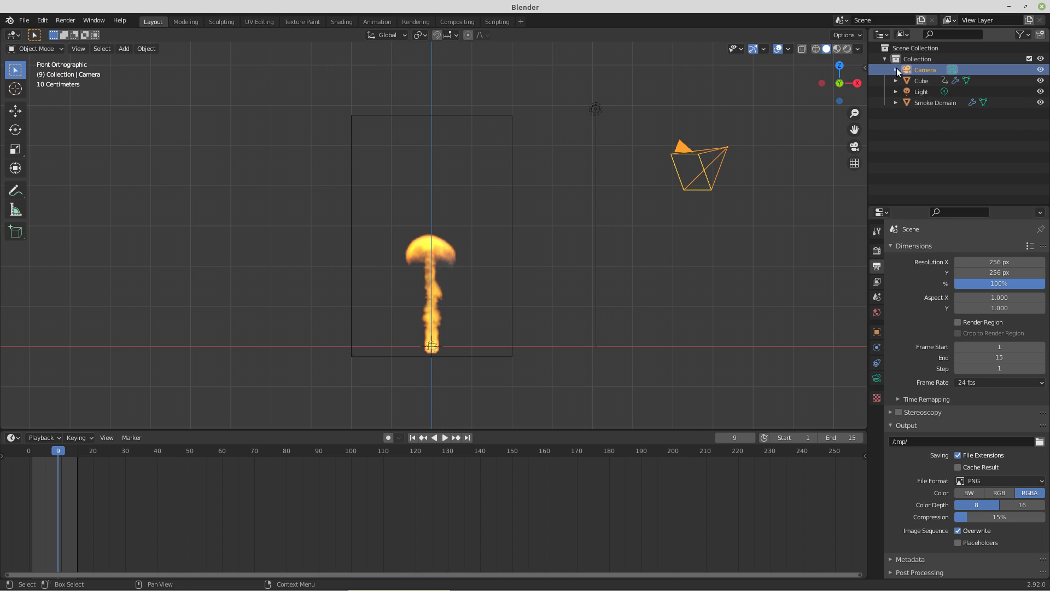
{"action": "left_click", "coordinate": [863, 66]}
{"action": "left_click", "coordinate": [806, 89]}
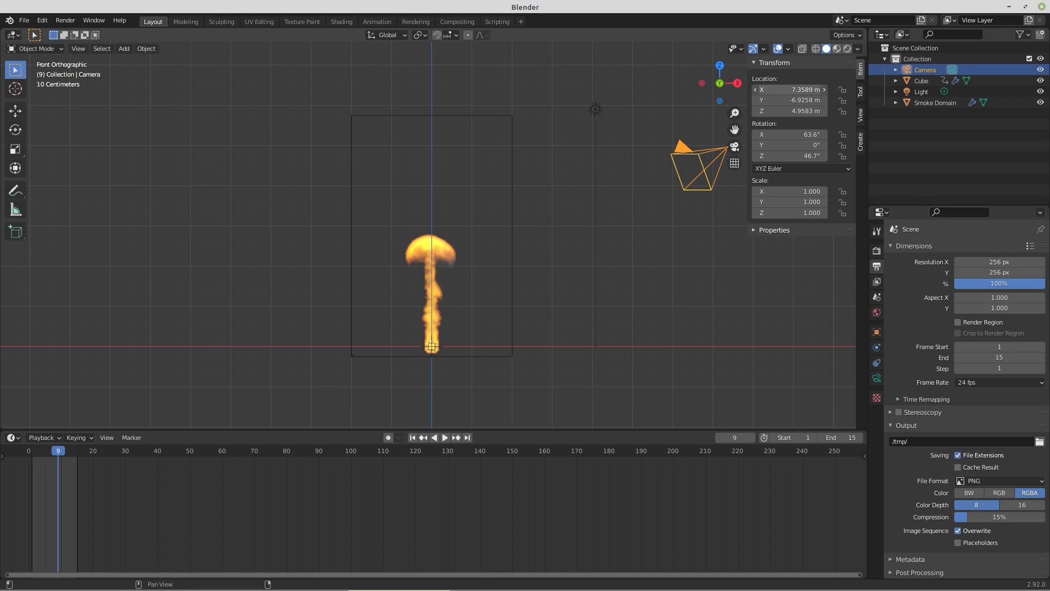
{"action": "type", "text": "0"}
{"action": "left_click", "coordinate": [799, 111]}
{"action": "type", "text": "0"}
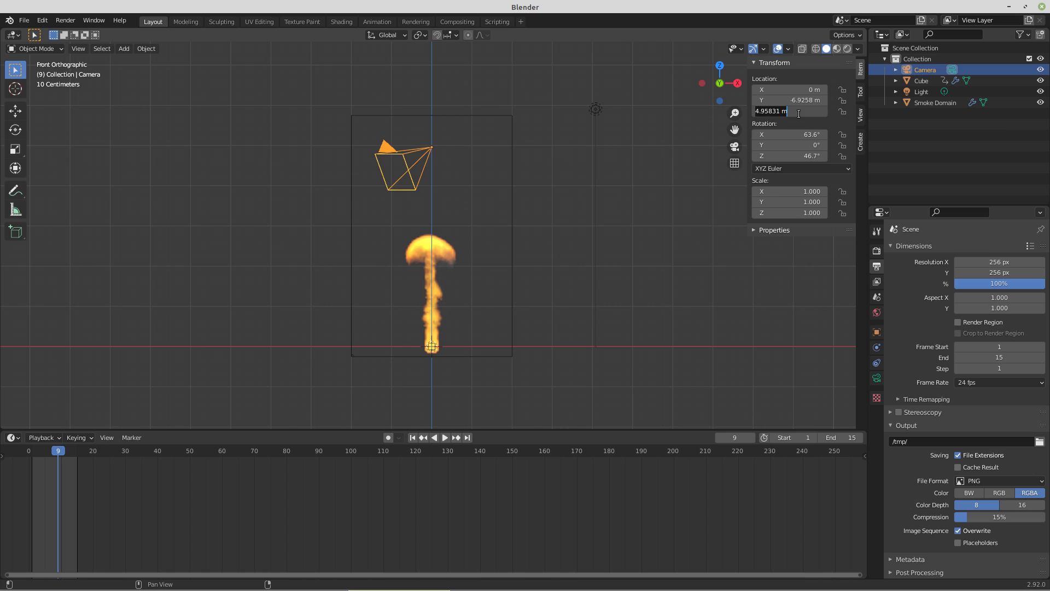
Set the camera's rotation to 90° on X and 0° on Z
{"action": "left_click", "coordinate": [799, 134]}
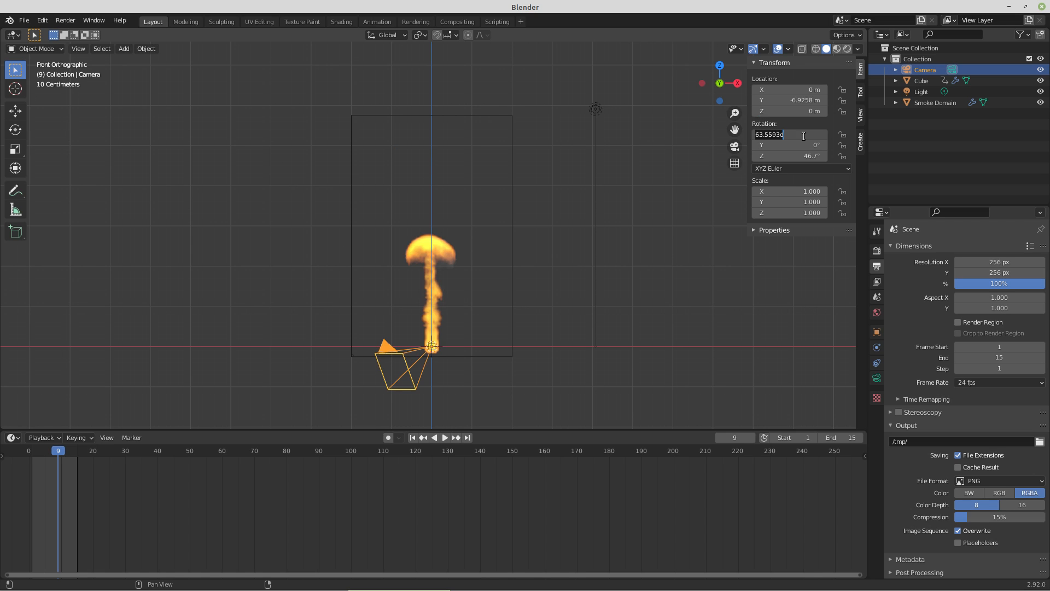
{"action": "type", "text": "90"}
{"action": "left_click", "coordinate": [808, 156]}
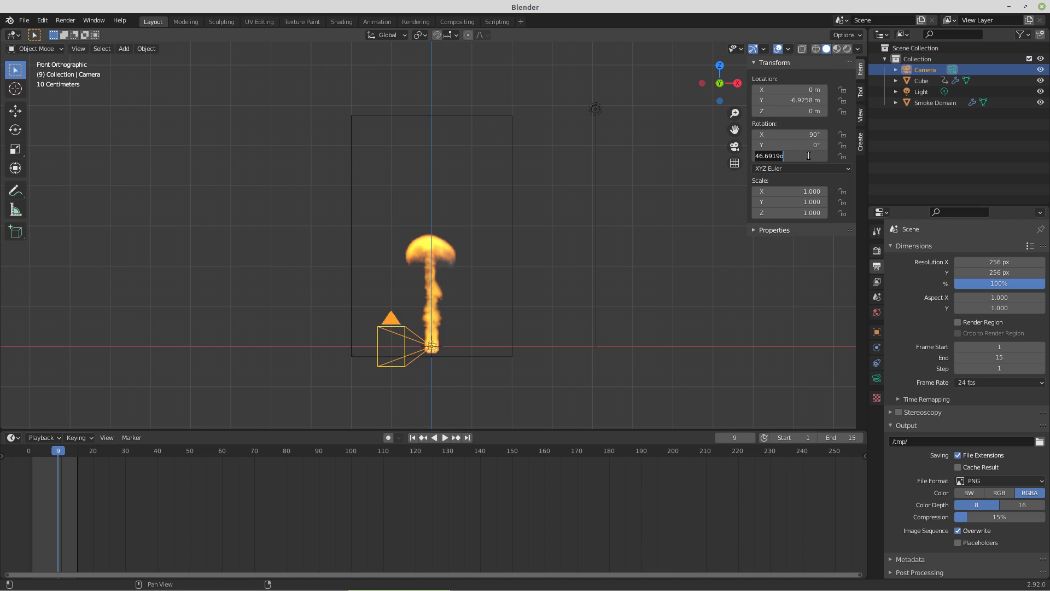
{"action": "type", "text": "0"}
{"action": "key", "text": "Return"}
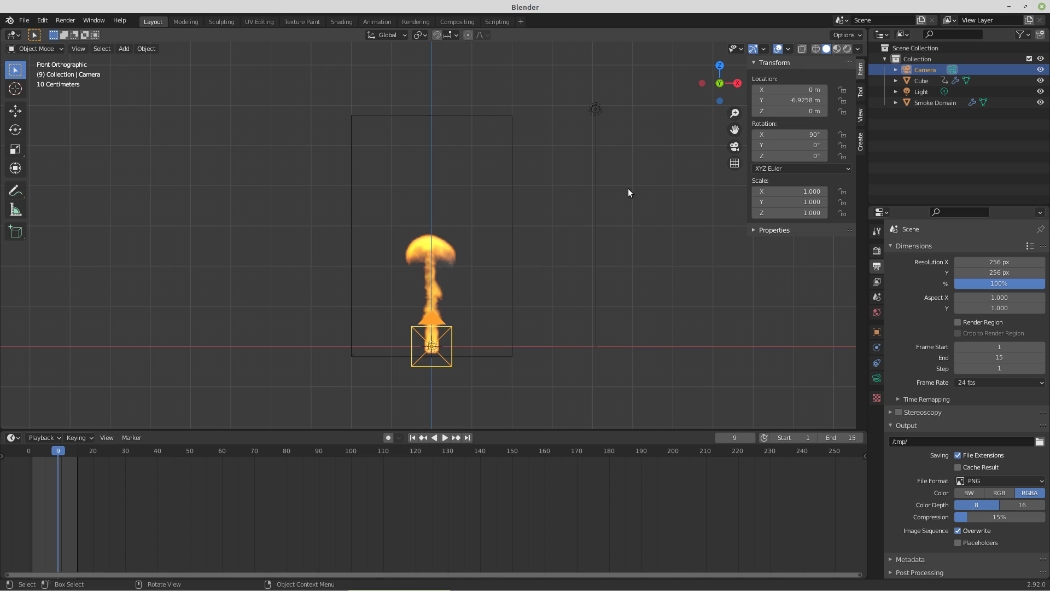
Look through the camera and frame the fire by moving the camera to about Y -6.3 m and Z 1.71 m
{"action": "key", "text": "KP_0"}
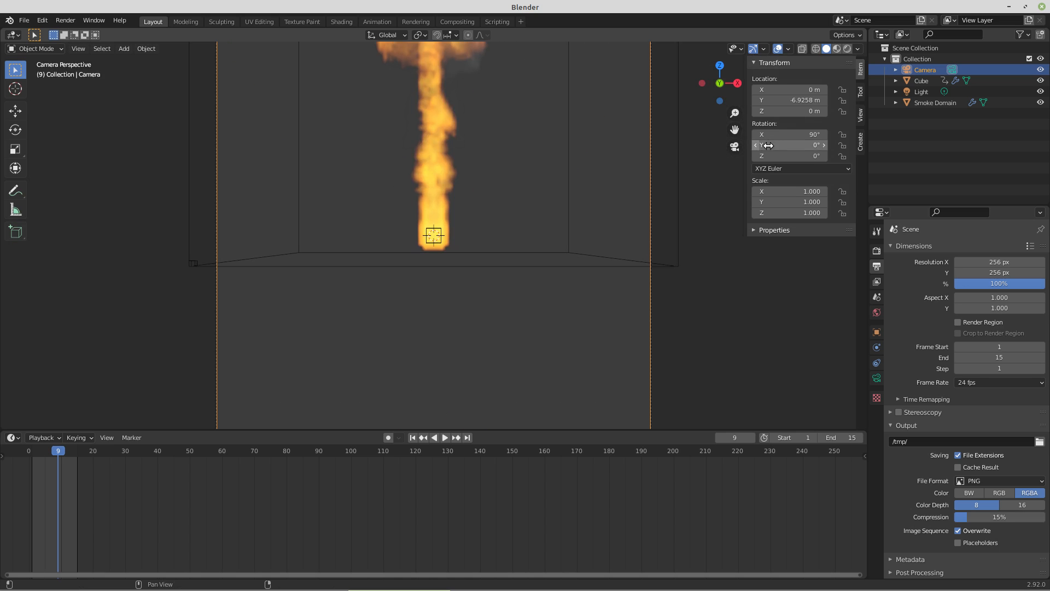
{"action": "left_click_drag", "start_coordinate": [791, 111], "coordinate": [826, 111]}
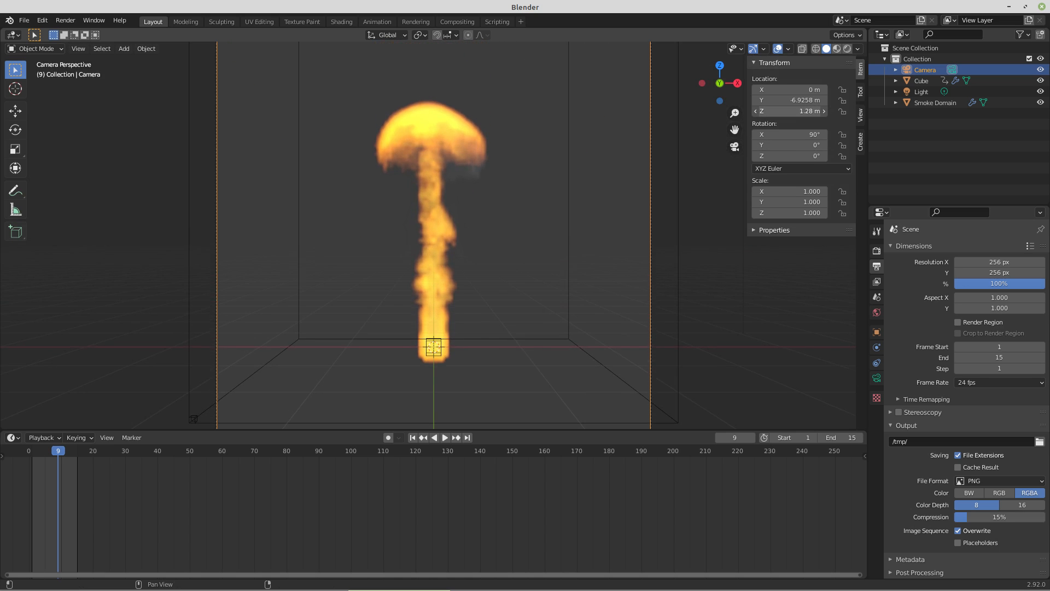
{"action": "scroll", "coordinate": [621, 247], "scroll_direction": "down", "scroll_amount": 2}
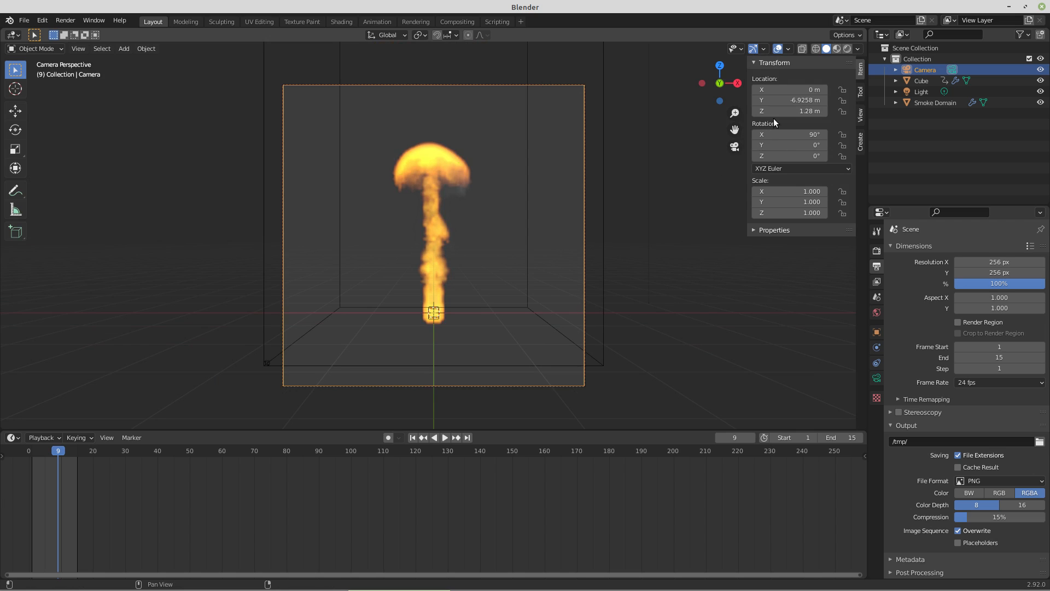
{"action": "left_click_drag", "start_coordinate": [793, 111], "coordinate": [818, 100]}
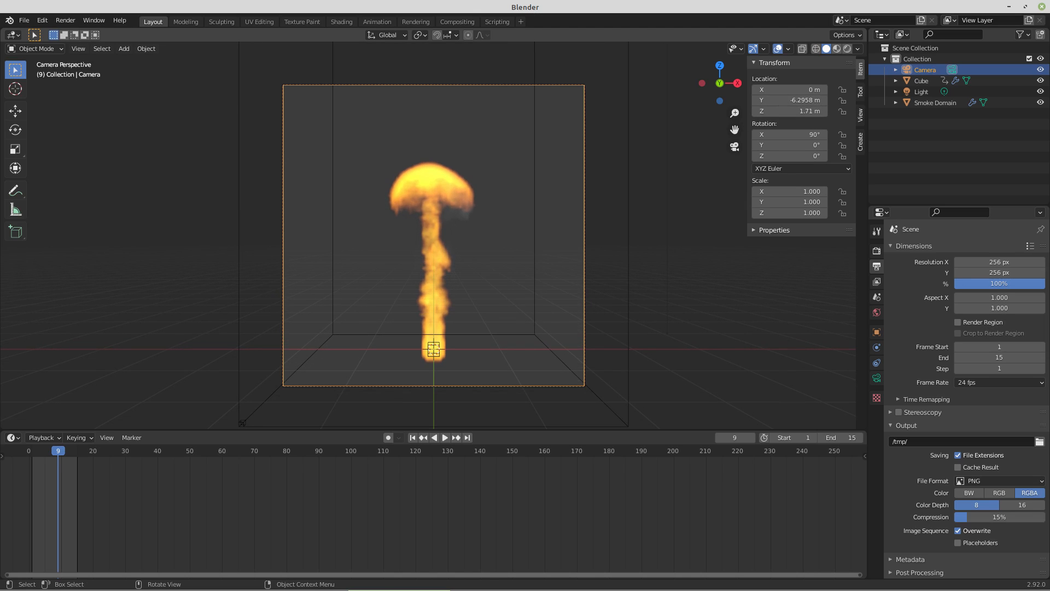
Render frame 9 and save the image as untitled.png in the Platformer Demo folder under Documents
{"action": "key", "text": "F12"}
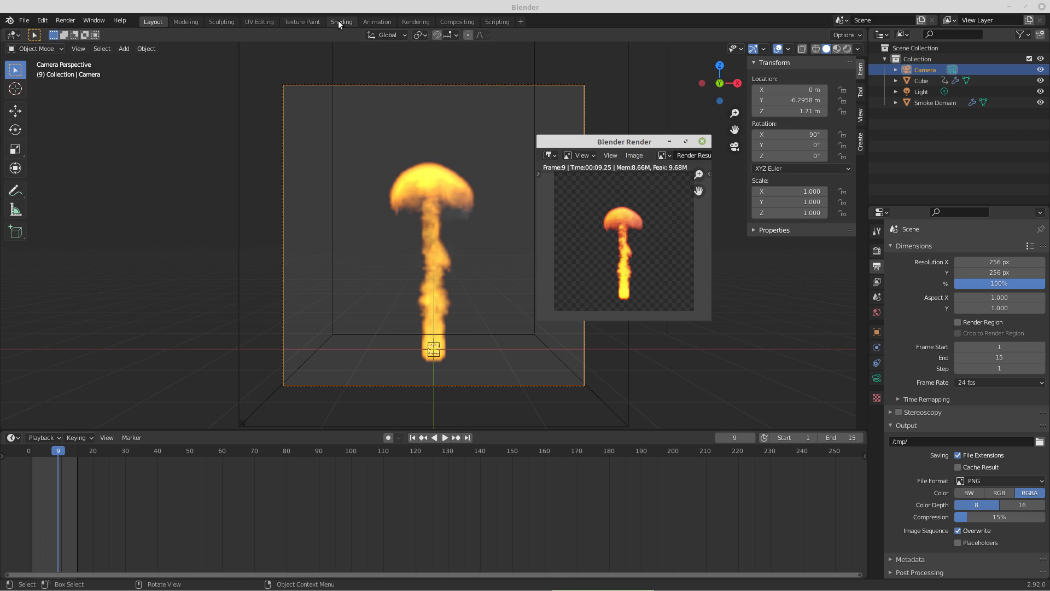
{"action": "left_click", "coordinate": [633, 155]}
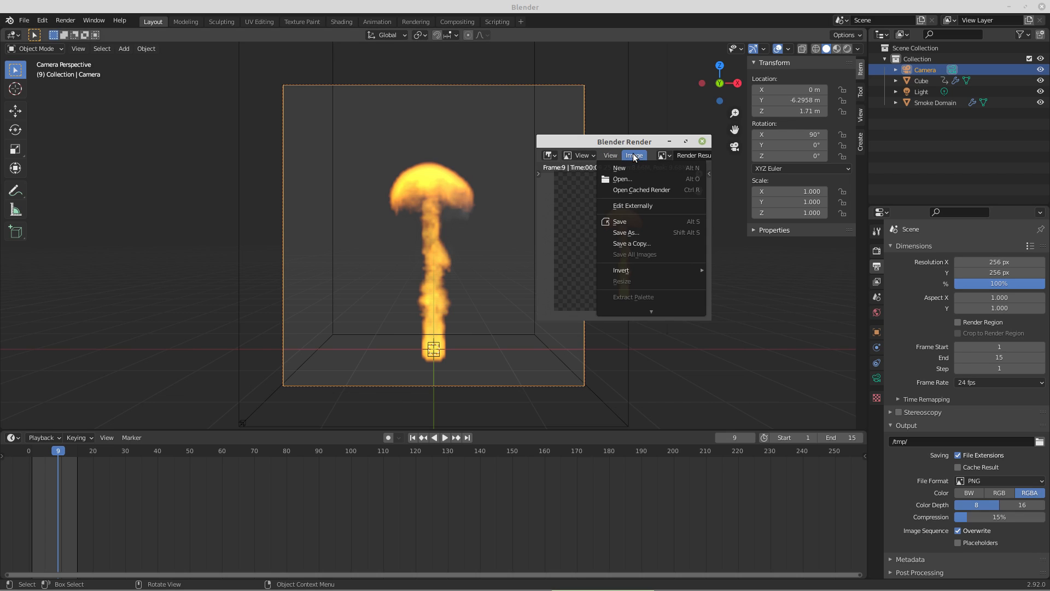
{"action": "left_click", "coordinate": [629, 234]}
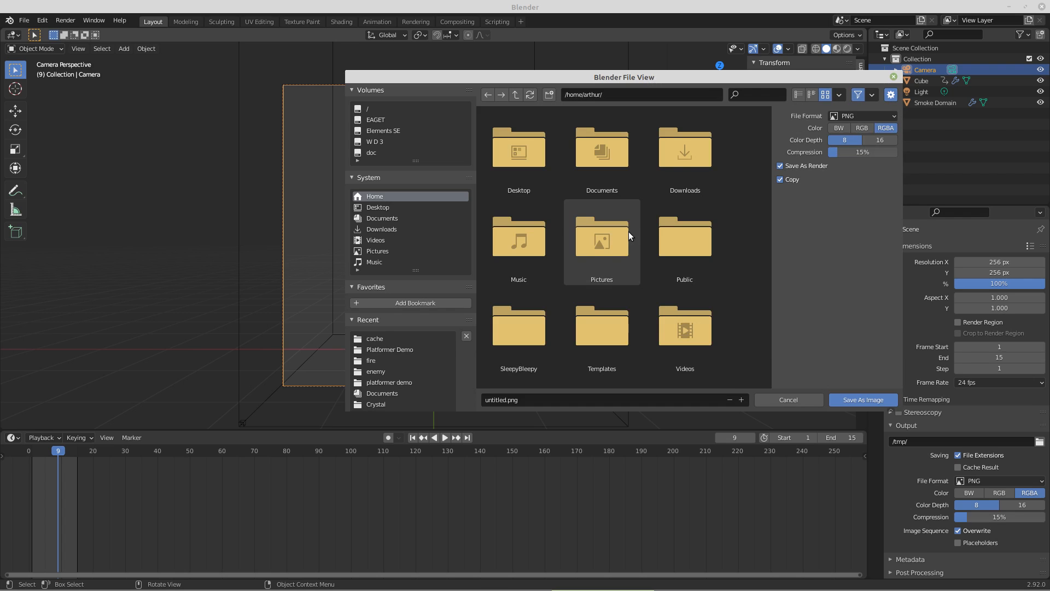
{"action": "double_click", "coordinate": [592, 162]}
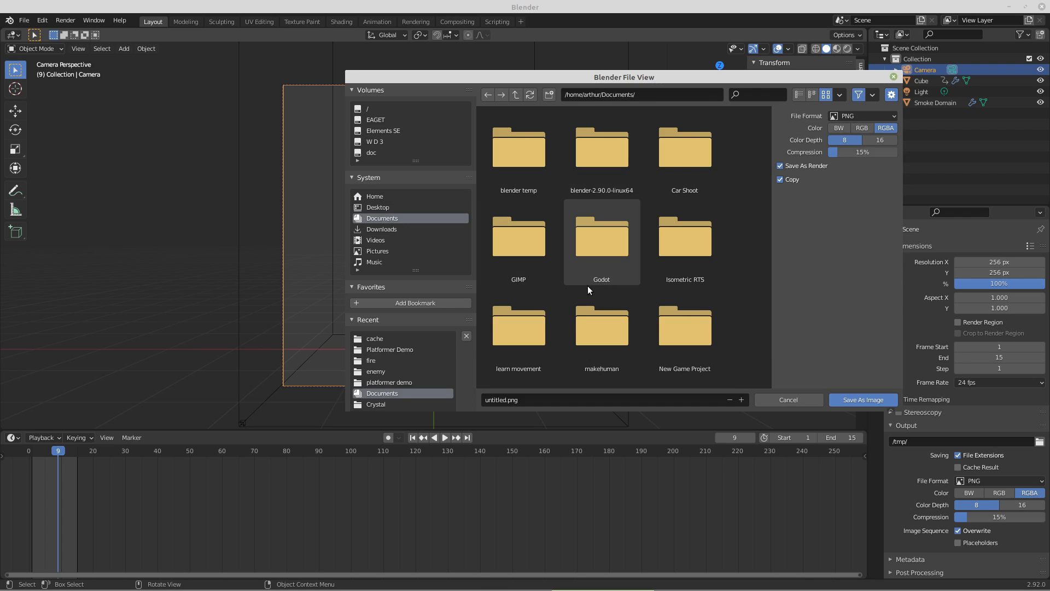
{"action": "scroll", "coordinate": [615, 321], "scroll_direction": "down", "scroll_amount": 5}
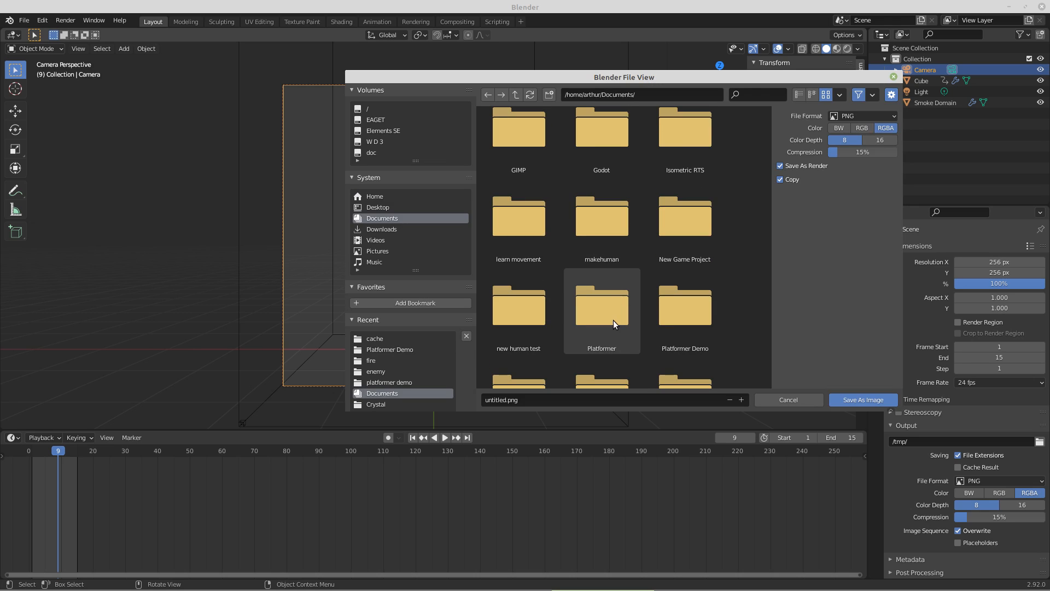
{"action": "double_click", "coordinate": [690, 304]}
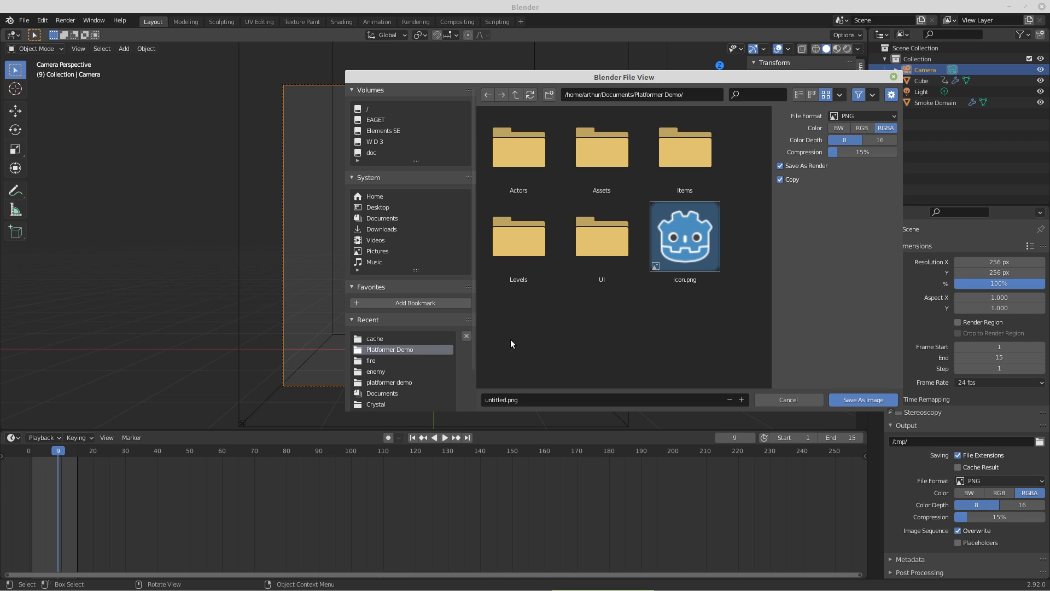
{"action": "left_click", "coordinate": [848, 399]}
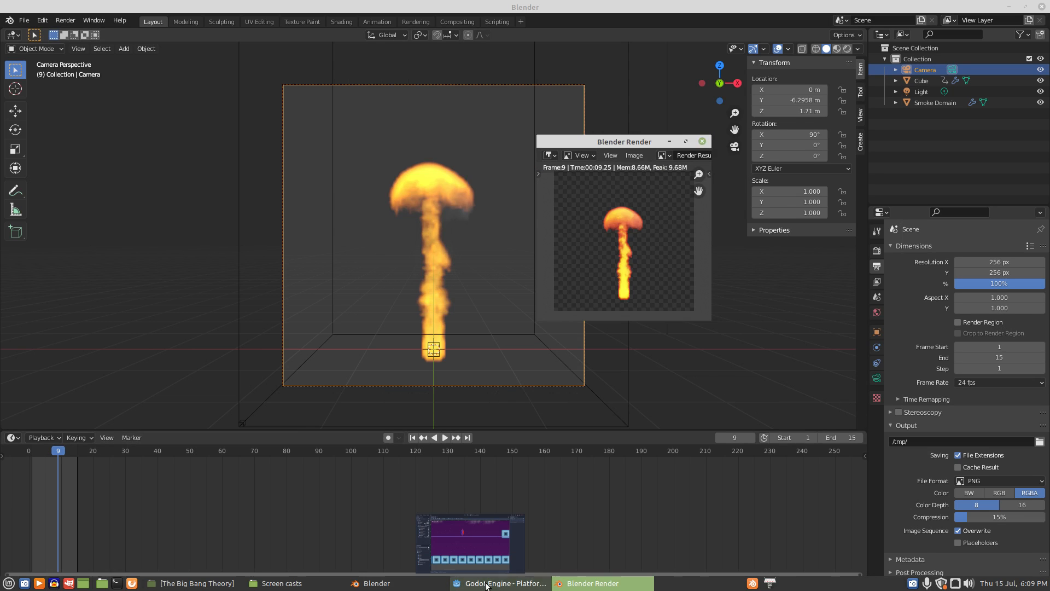
Switch to Godot Engine and place untitled.png in the Level1 scene beside the crystal, checking its size against the level
{"action": "left_click", "coordinate": [486, 584]}
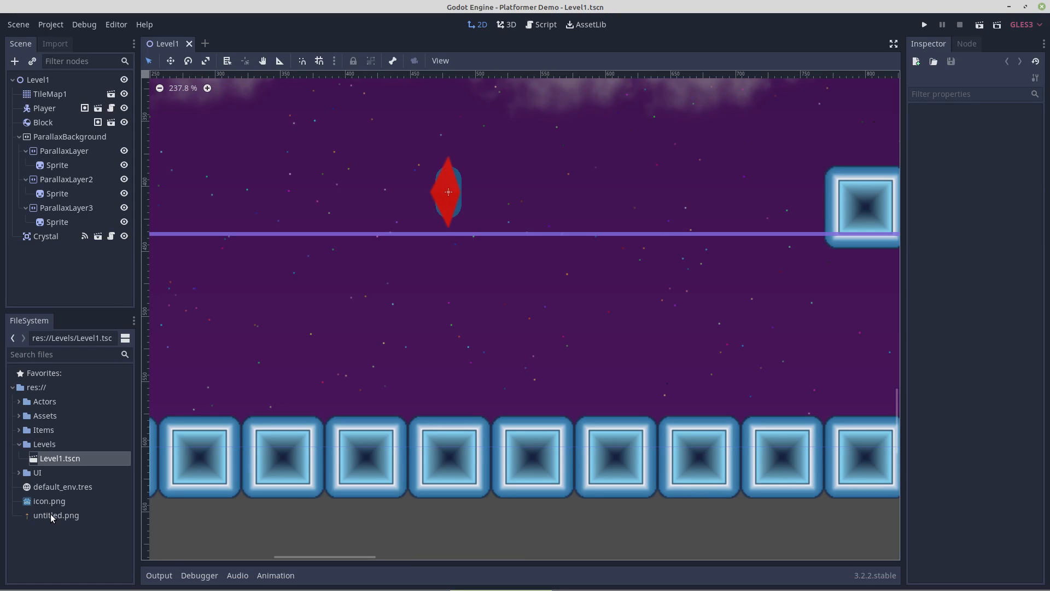
{"action": "left_click_drag", "start_coordinate": [52, 518], "coordinate": [378, 272]}
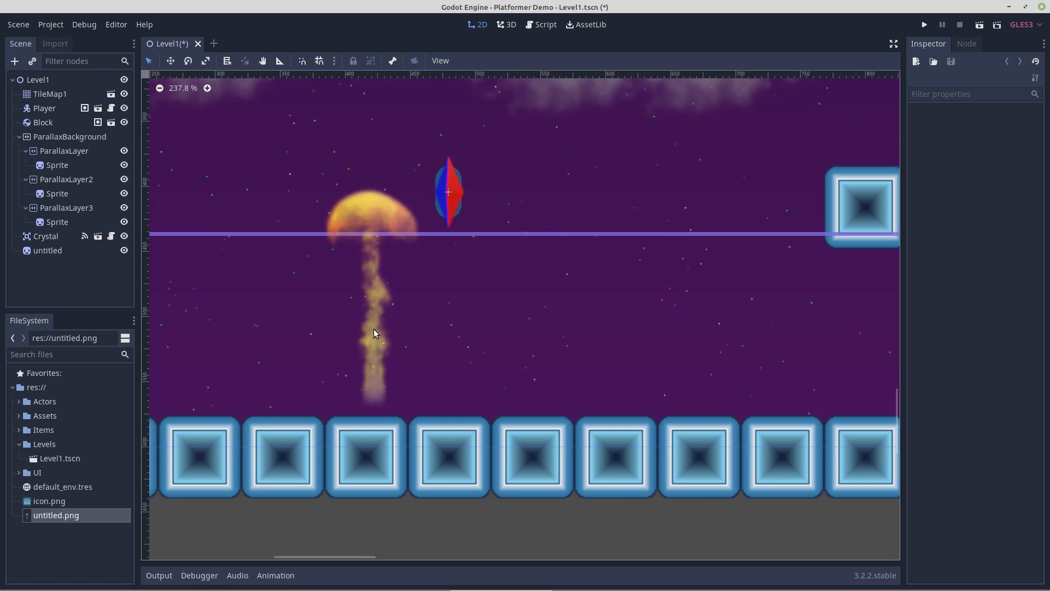
{"action": "scroll", "coordinate": [374, 332], "scroll_direction": "down", "scroll_amount": 6}
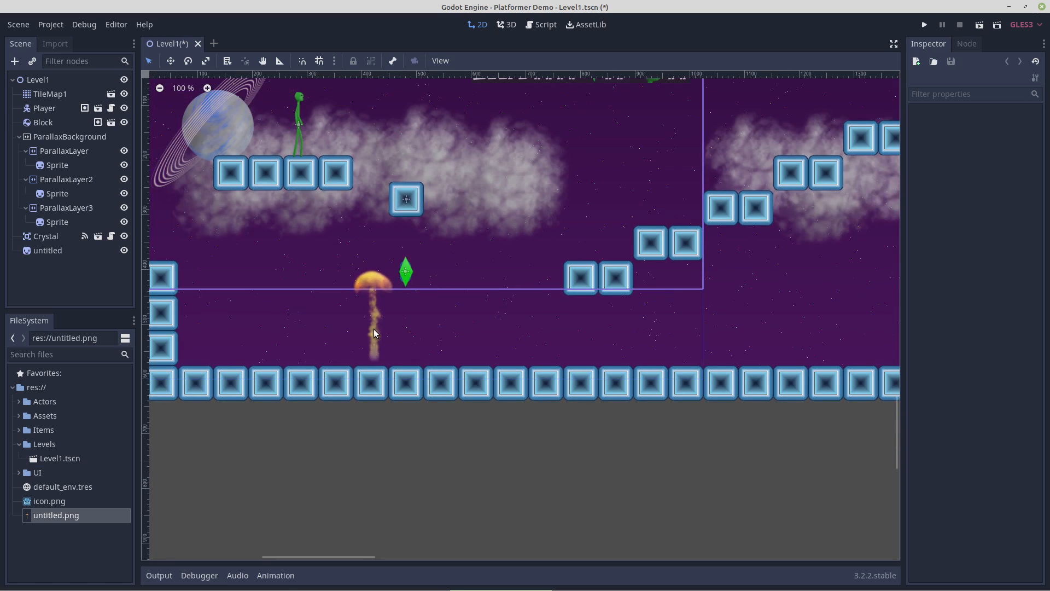
{"action": "scroll", "coordinate": [374, 333], "scroll_direction": "down", "scroll_amount": 1}
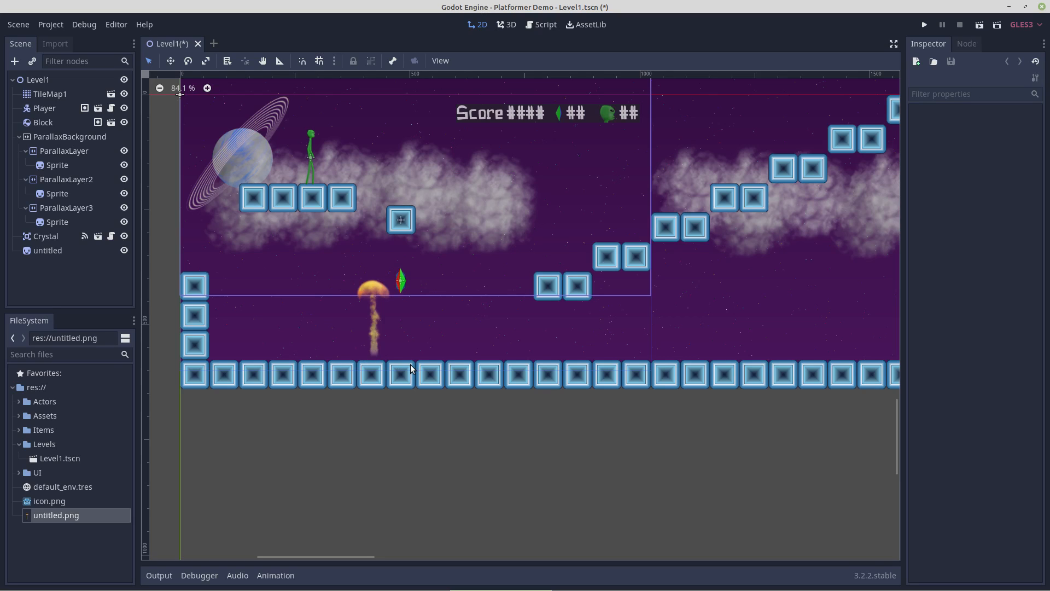
Switch back to the main Blender window
{"action": "mouse_move", "coordinate": [403, 587]}
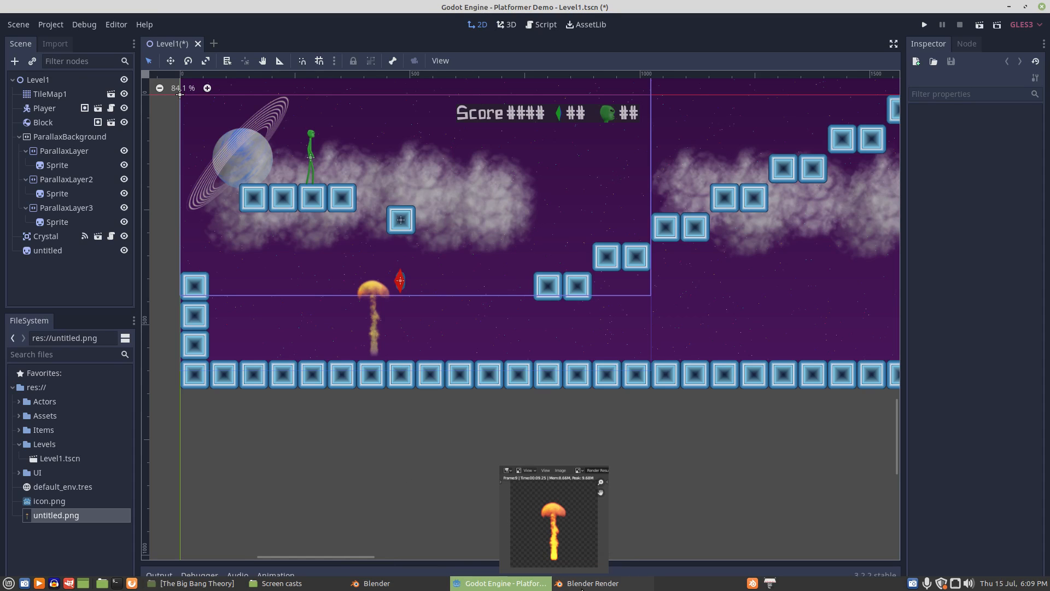
{"action": "left_click", "coordinate": [582, 583]}
{"action": "left_click", "coordinate": [377, 583]}
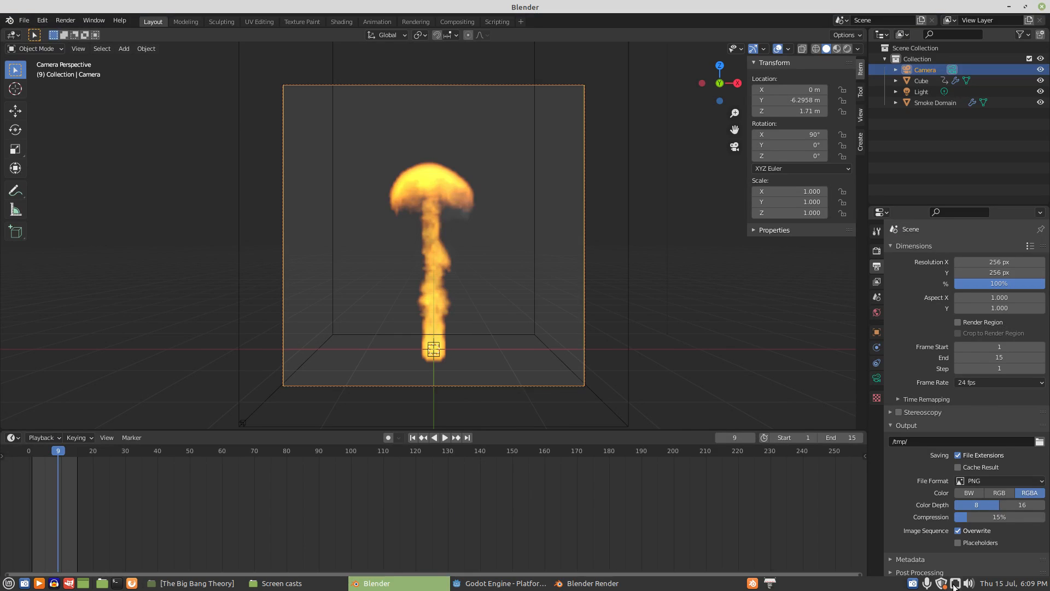
{"action": "left_click", "coordinate": [913, 583]}
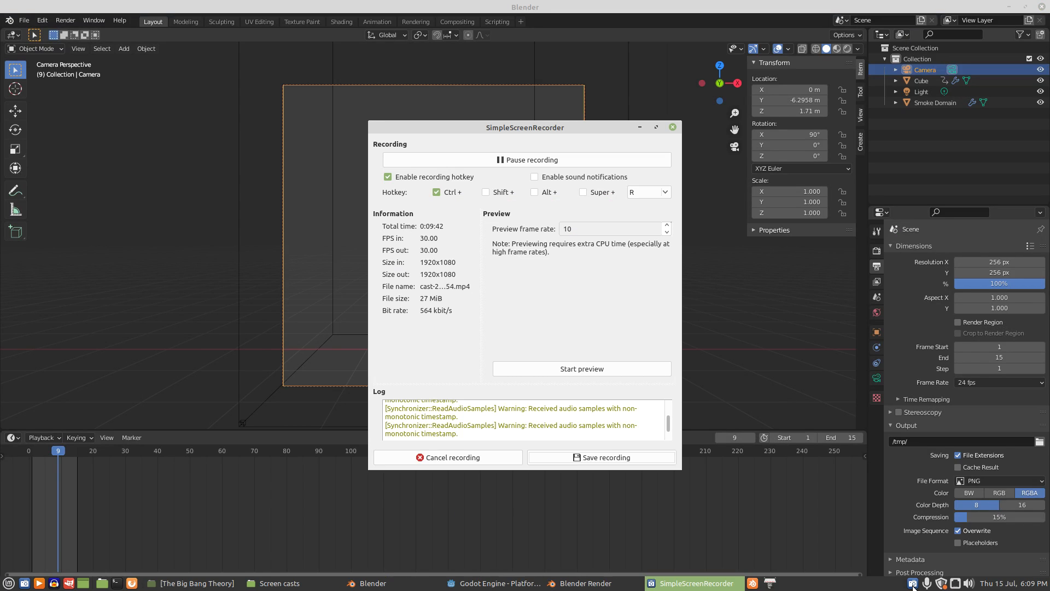
{"action": "left_click", "coordinate": [913, 584]}
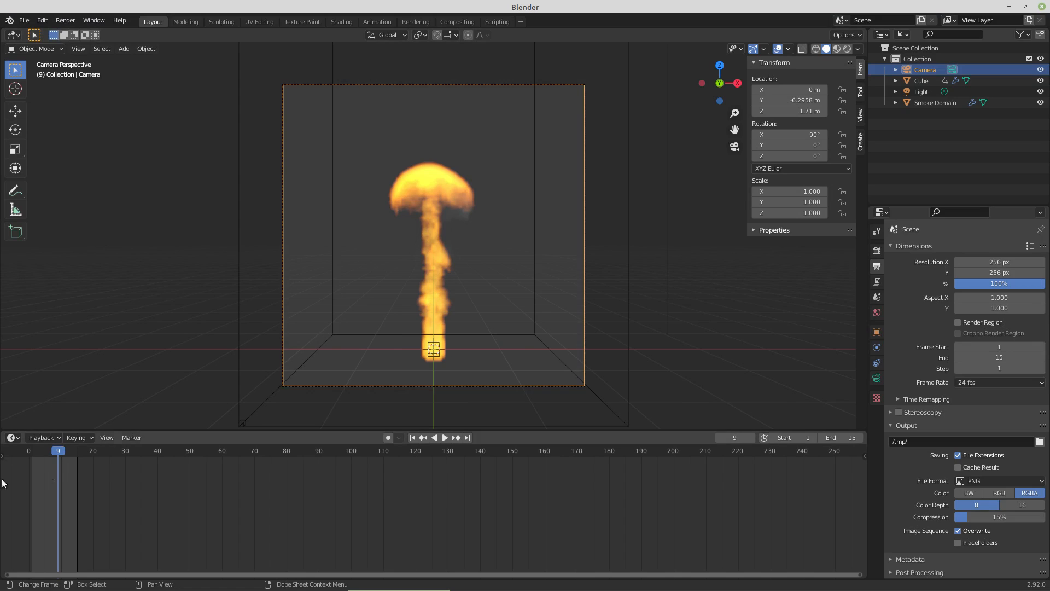
Render frame 5 and save it over untitled.png in the Platformer Demo folder
{"action": "left_click_drag", "start_coordinate": [57, 451], "coordinate": [45, 451]}
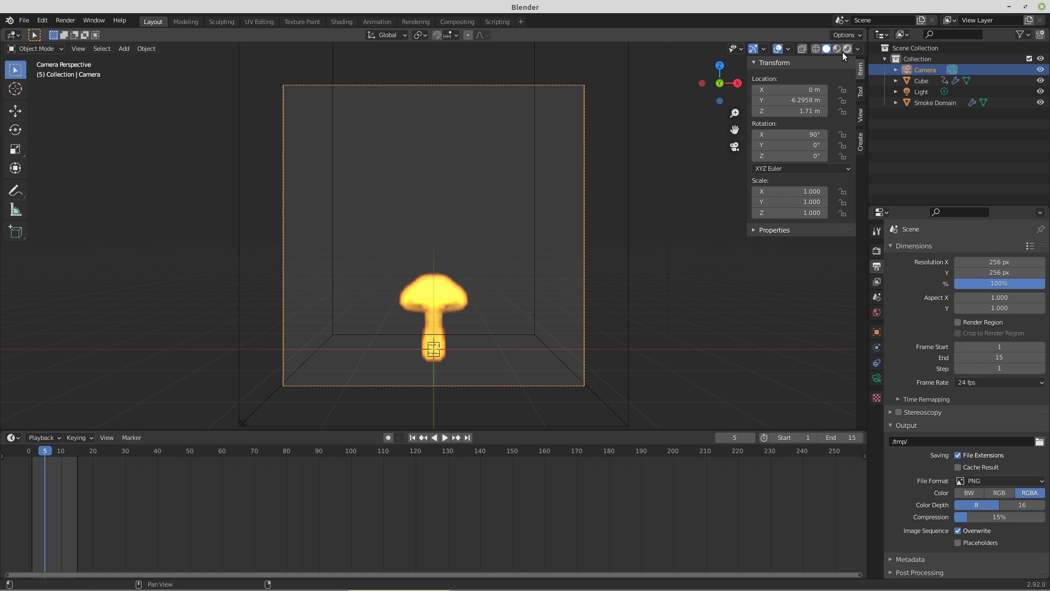
{"action": "key", "text": "F12"}
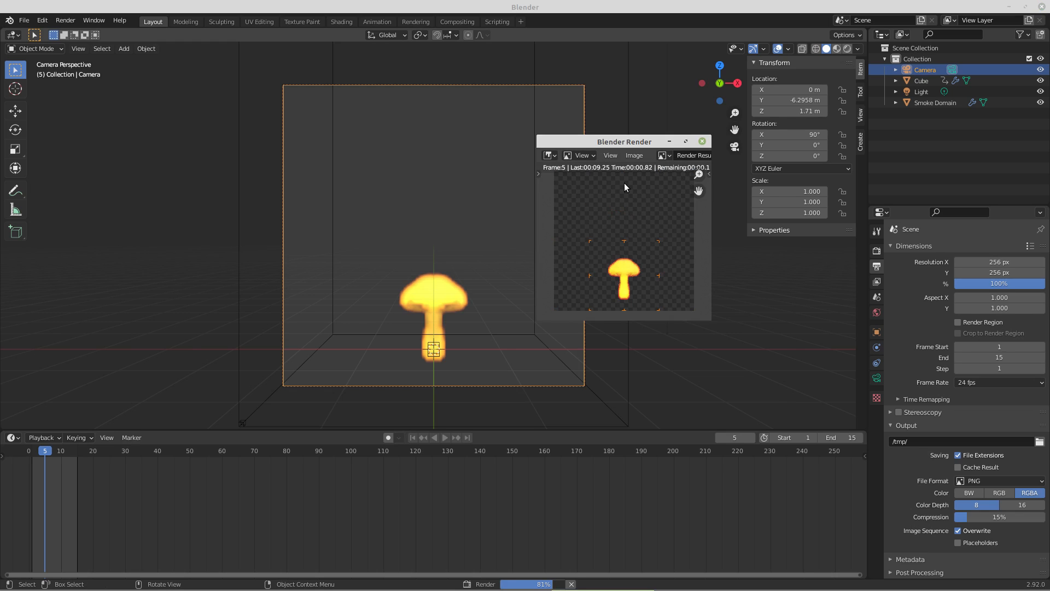
{"action": "left_click", "coordinate": [638, 157]}
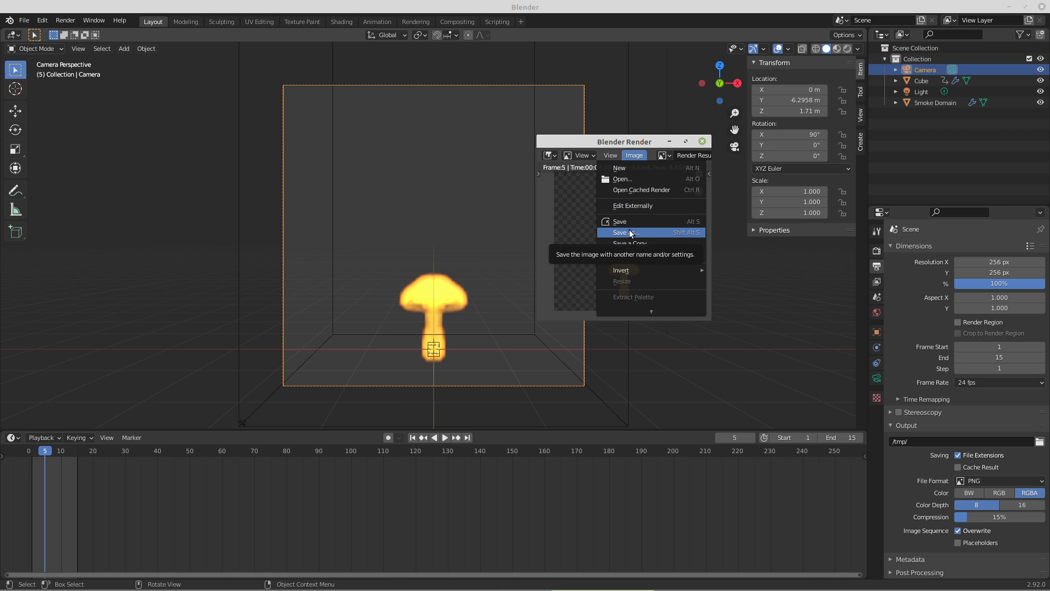
{"action": "left_click", "coordinate": [631, 233]}
{"action": "double_click", "coordinate": [524, 328]}
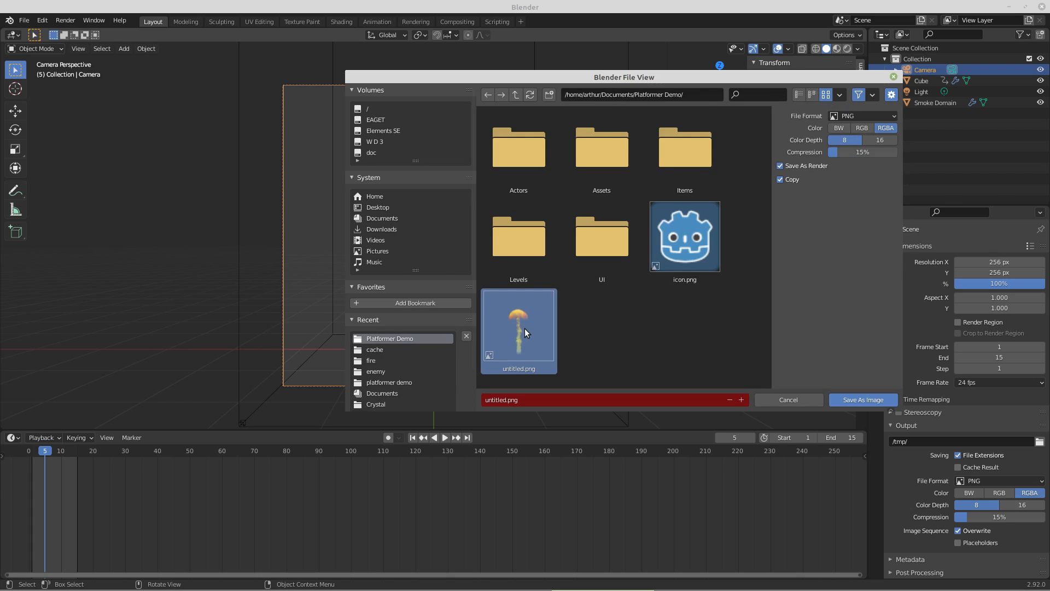
{"action": "mouse_move", "coordinate": [488, 587]}
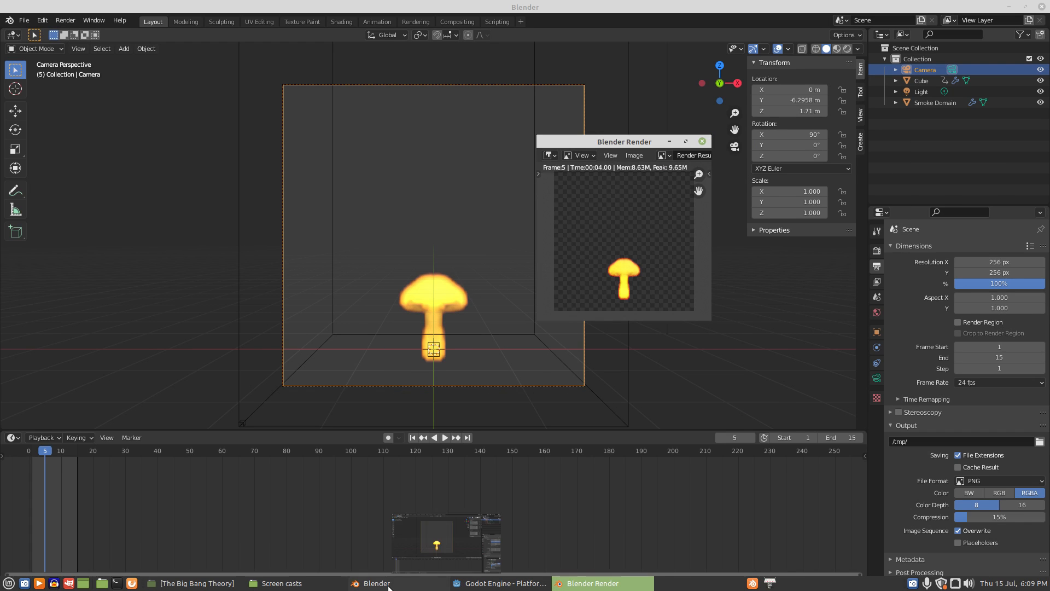
Switch to Godot Engine and examine the flame sprite's size in Level1 beside the crystal and the floor blocks
{"action": "left_click", "coordinate": [491, 584]}
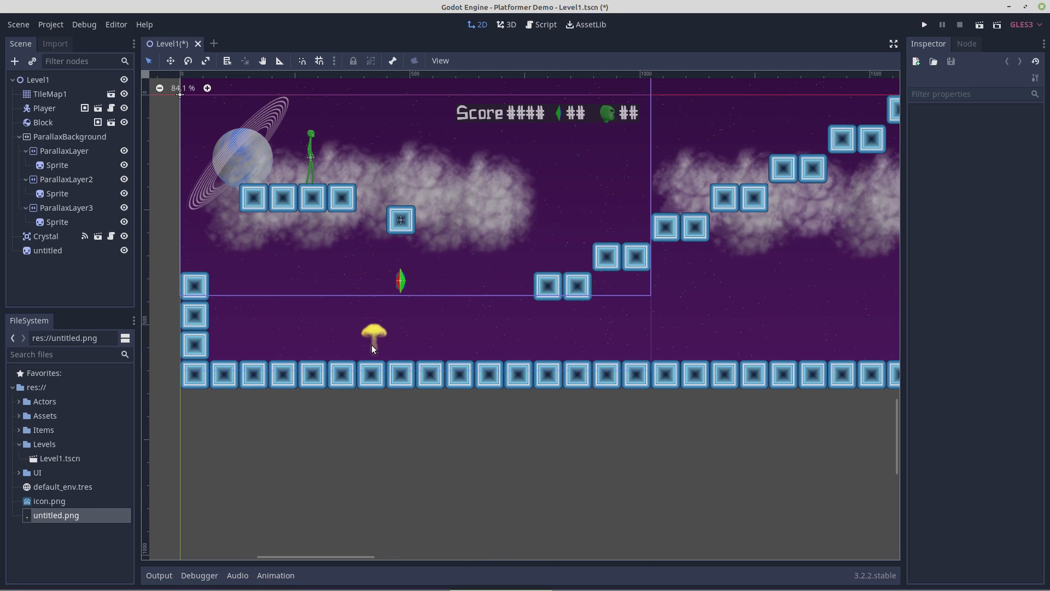
{"action": "scroll", "coordinate": [371, 351], "scroll_direction": "up", "scroll_amount": 4}
{"action": "scroll", "coordinate": [371, 348], "scroll_direction": "up", "scroll_amount": 1}
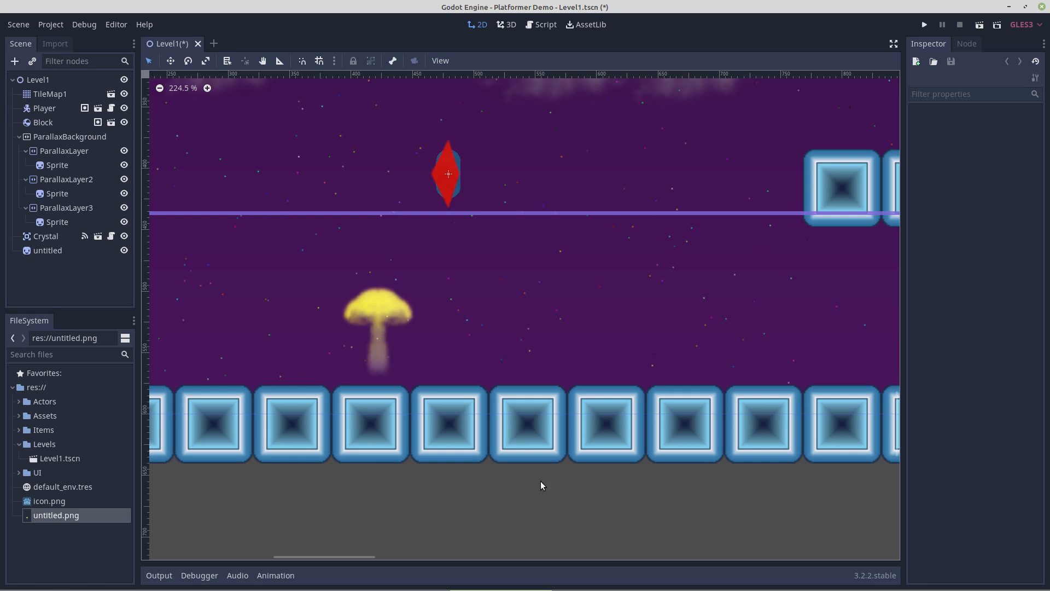
Close the Blender Render window, then save Level1.tscn and close Godot Engine to return to the main Blender window
{"action": "left_click", "coordinate": [597, 583]}
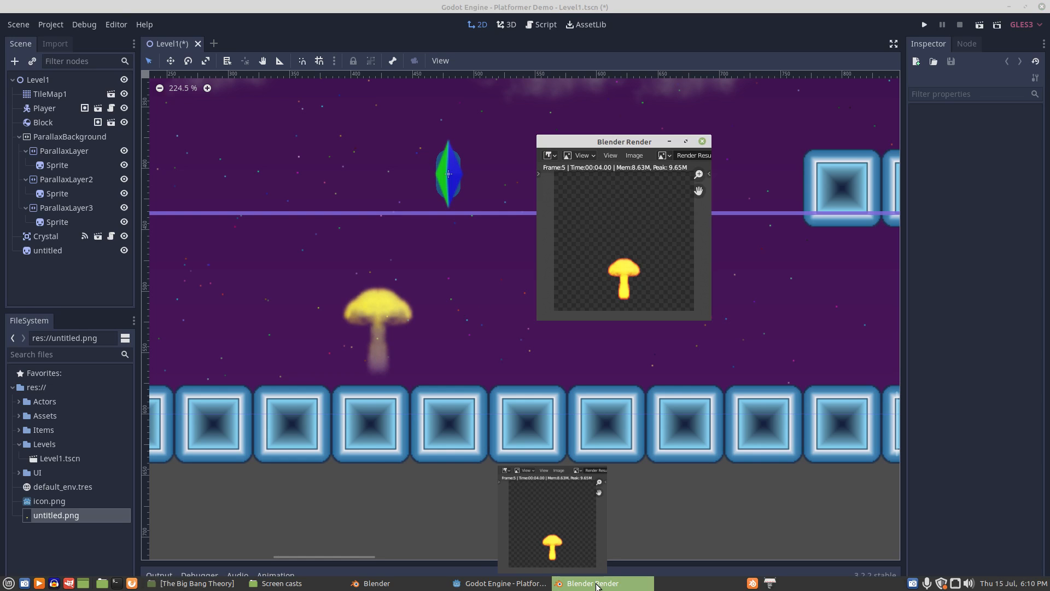
{"action": "left_click", "coordinate": [702, 141]}
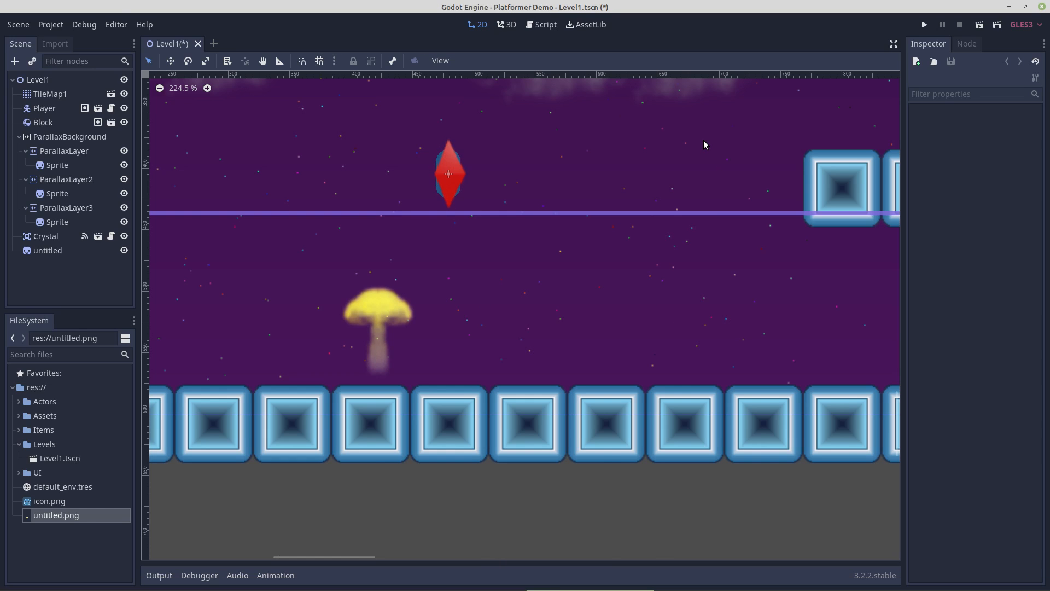
{"action": "left_click", "coordinate": [1041, 8]}
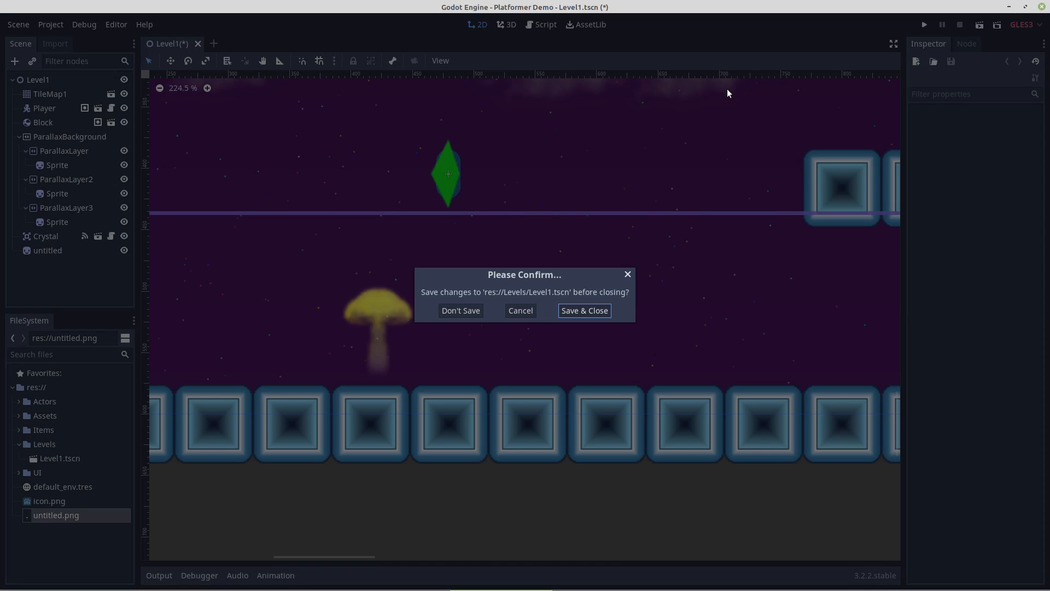
{"action": "left_click", "coordinate": [571, 311]}
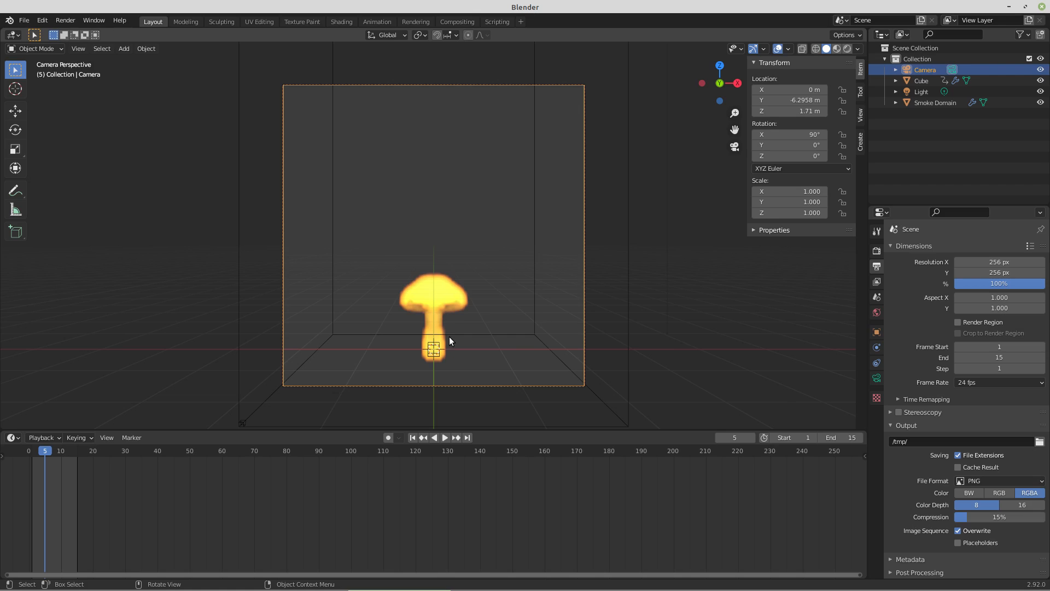
Move the camera to Y -8.1458 m and Z 2.78 m, fitting the flame and smoke of frames 12 and 15 inside its view
{"action": "key", "text": "space"}
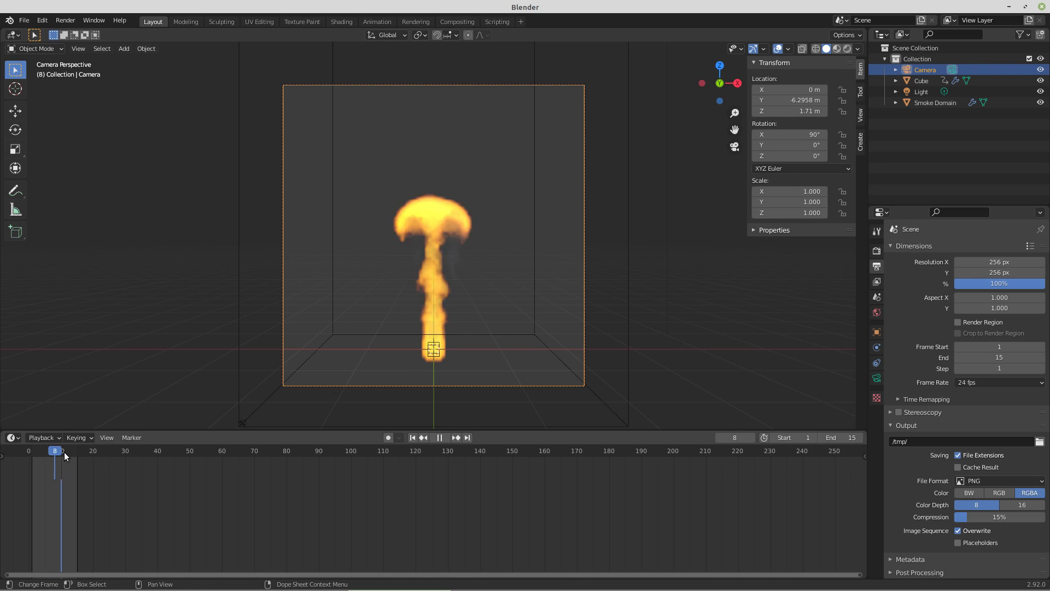
{"action": "left_click_drag", "start_coordinate": [71, 453], "coordinate": [67, 452]}
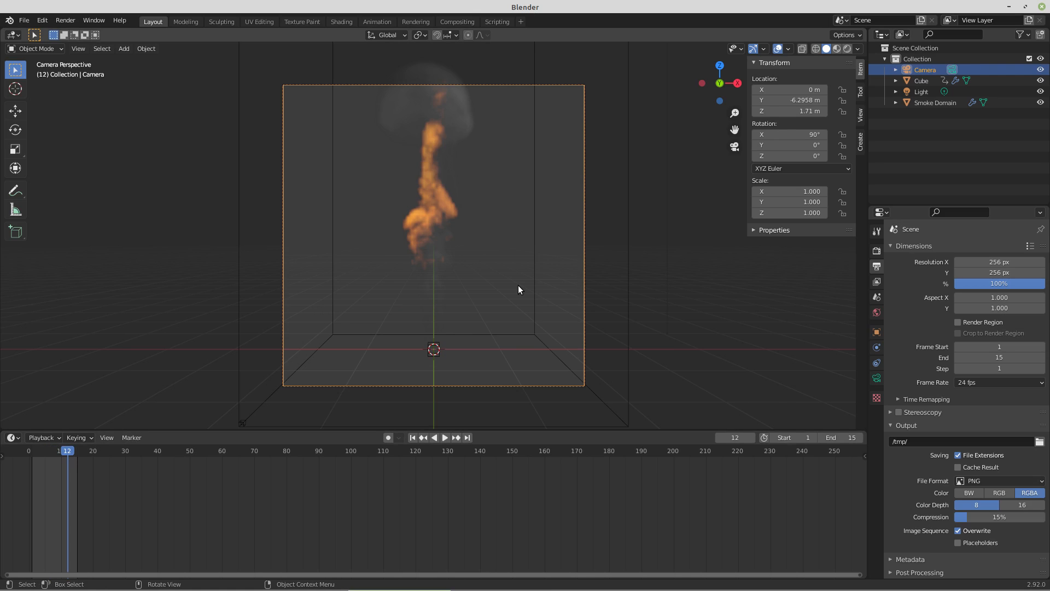
{"action": "scroll", "coordinate": [518, 290], "scroll_direction": "down", "scroll_amount": 3}
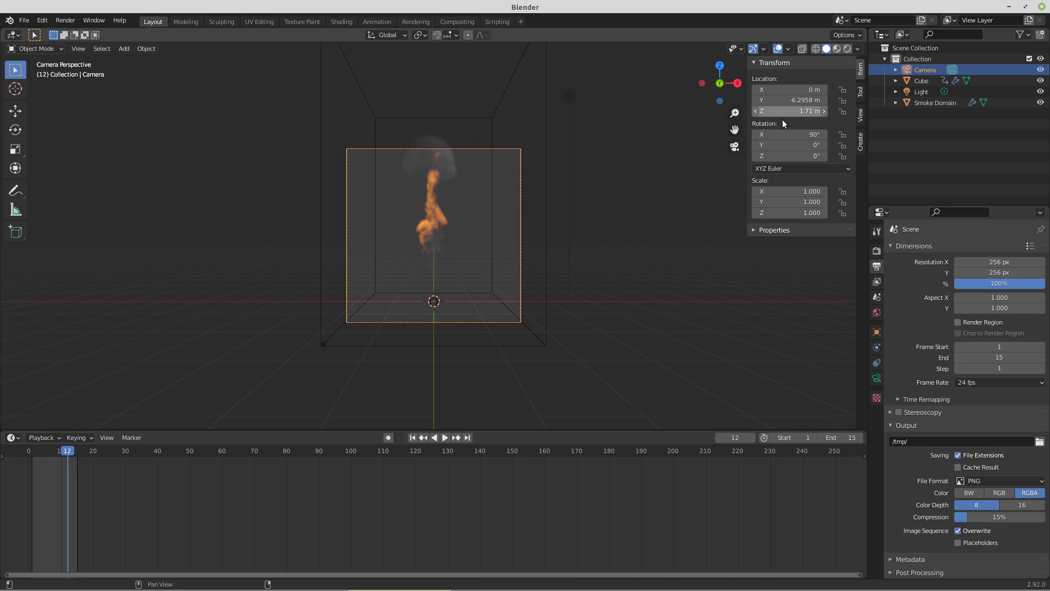
{"action": "scroll", "coordinate": [619, 242], "scroll_direction": "up", "scroll_amount": 3}
{"action": "scroll", "coordinate": [619, 242], "scroll_direction": "down", "scroll_amount": 1}
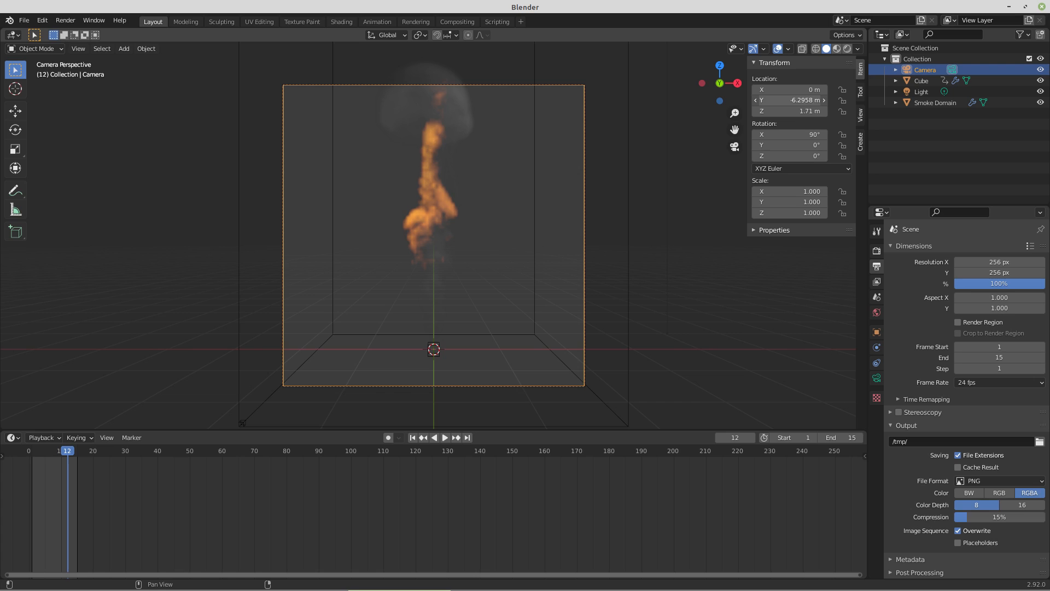
{"action": "left_click_drag", "start_coordinate": [793, 102], "coordinate": [826, 111]}
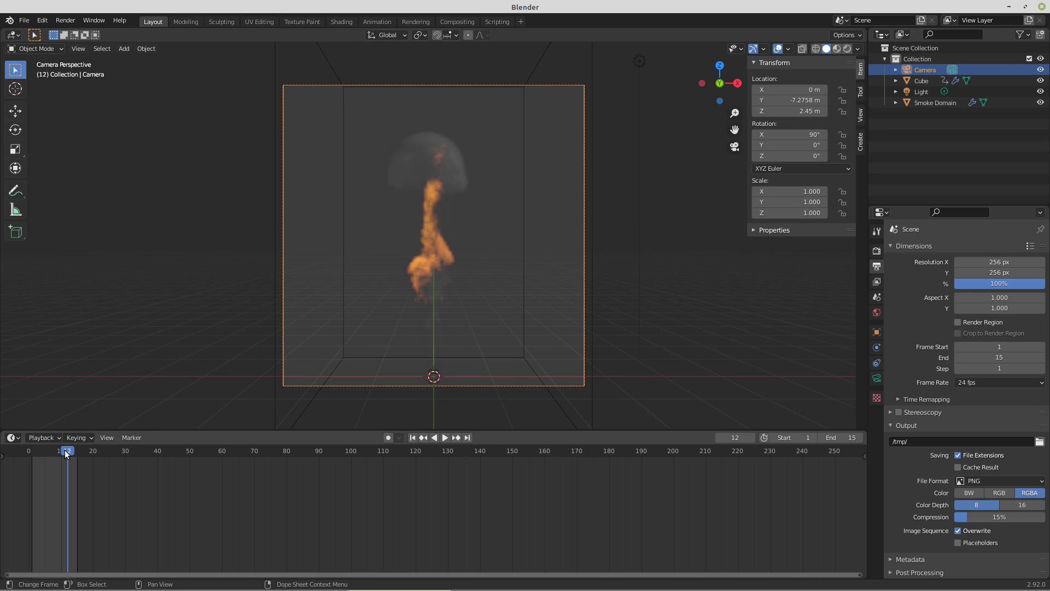
{"action": "left_click_drag", "start_coordinate": [67, 449], "coordinate": [76, 450]}
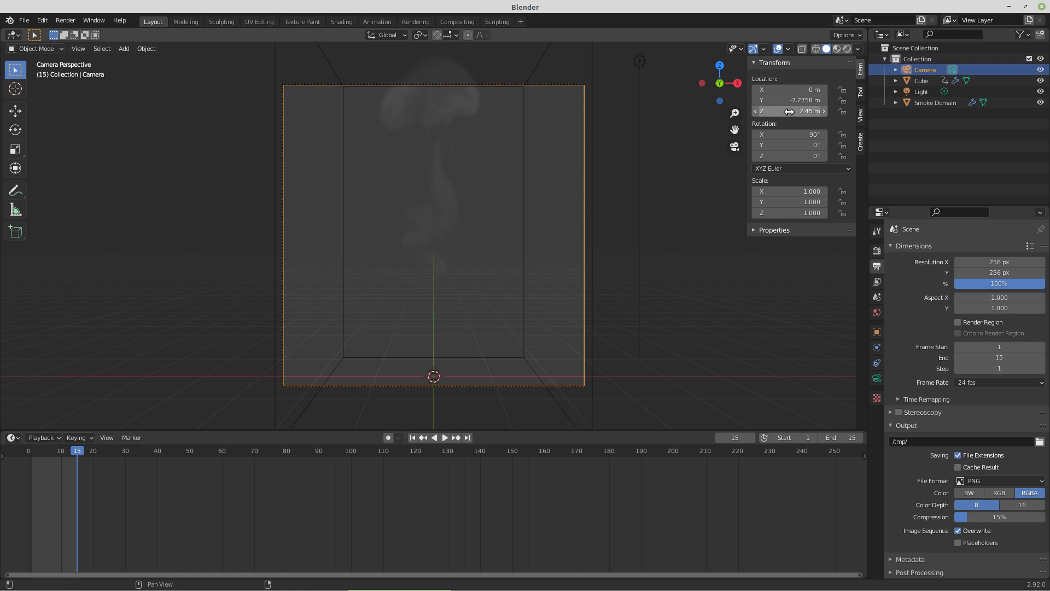
{"action": "mouse_move", "coordinate": [793, 100]}
{"action": "left_mouse_down"}
{"action": "mouse_move", "coordinate": [736, 100]}
{"action": "mouse_move", "coordinate": [805, 112]}
{"action": "left_mouse_up"}
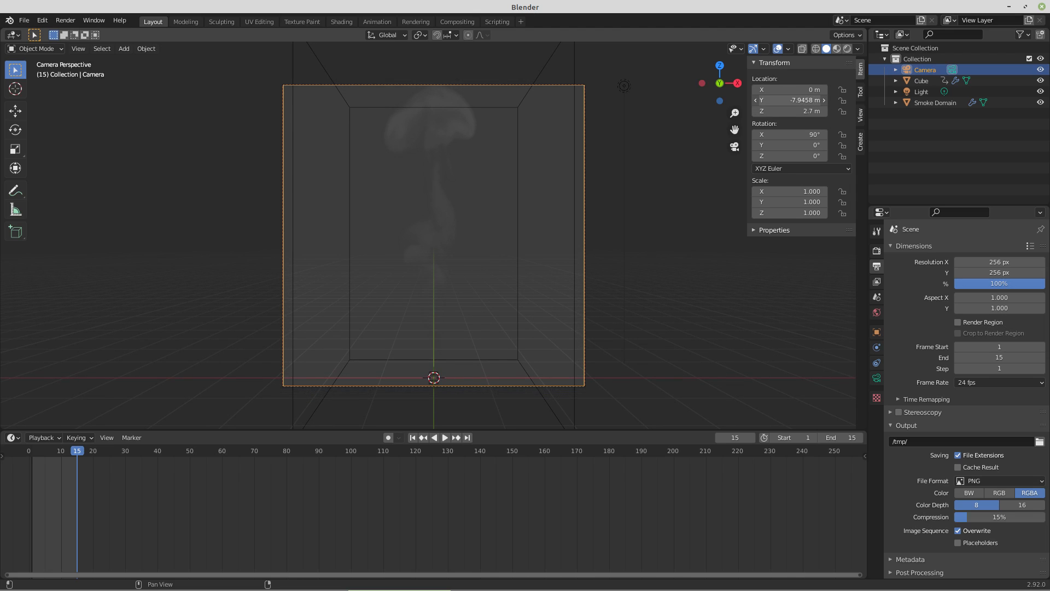
{"action": "left_click_drag", "start_coordinate": [789, 100], "coordinate": [815, 111]}
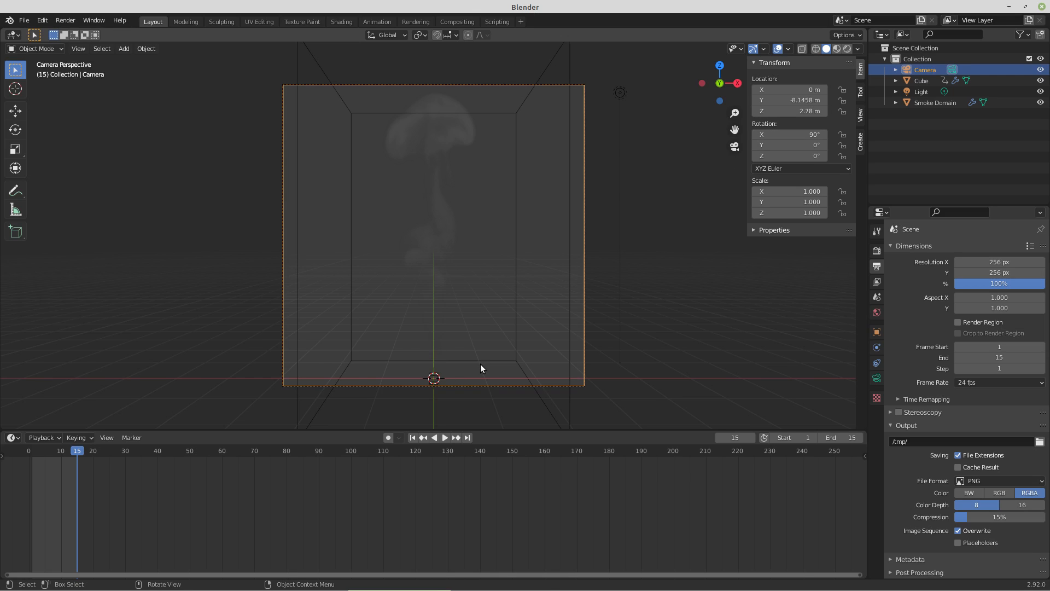
Test-render frames 15 and 13, closing the render window after each
{"action": "key", "text": "F12"}
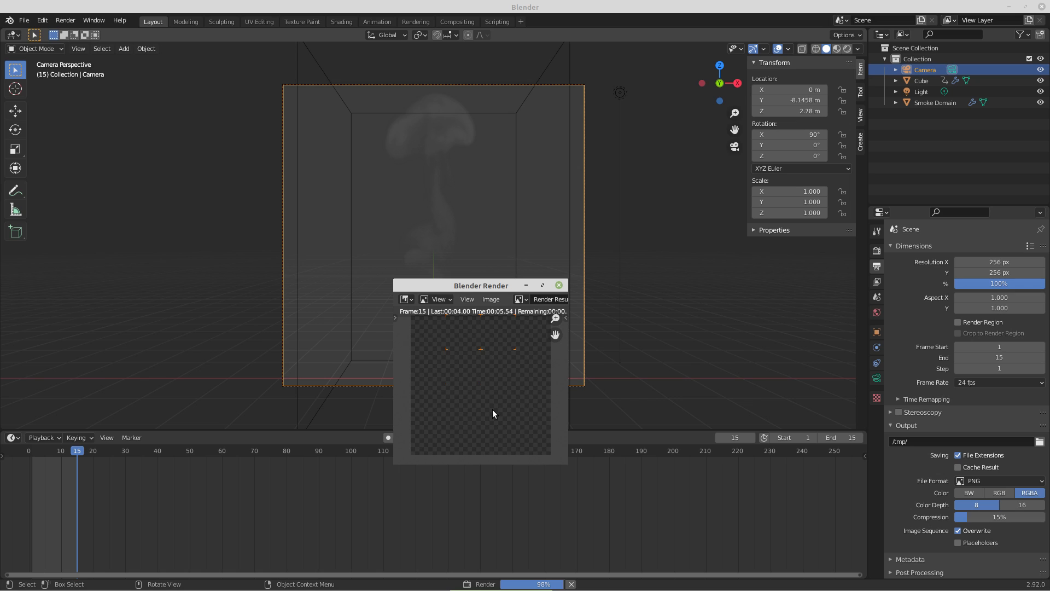
{"action": "left_click", "coordinate": [558, 286]}
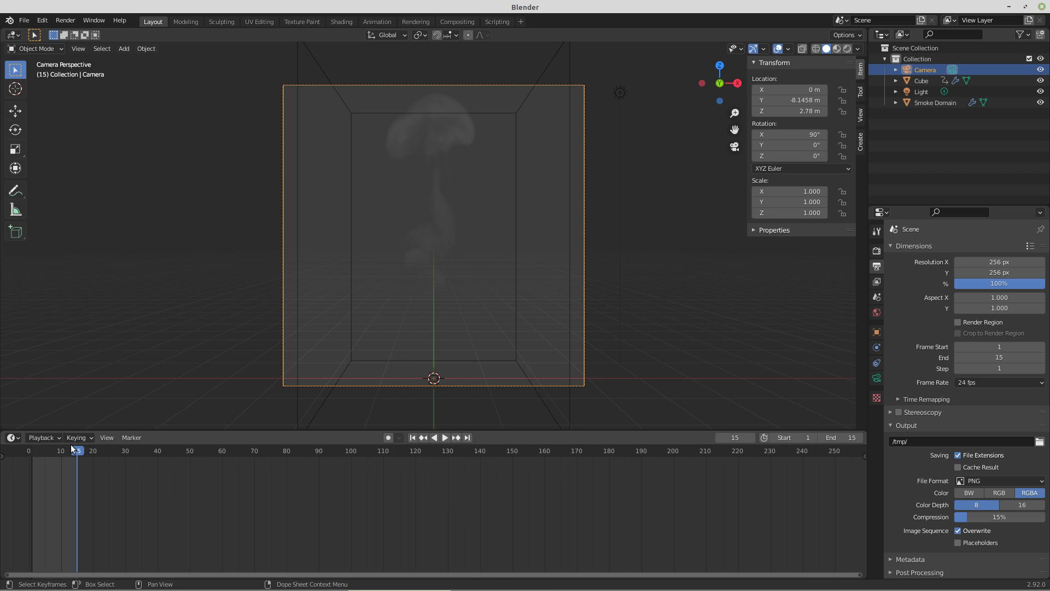
{"action": "mouse_move", "coordinate": [78, 450]}
{"action": "left_mouse_down"}
{"action": "mouse_move", "coordinate": [48, 449]}
{"action": "mouse_move", "coordinate": [70, 450]}
{"action": "left_mouse_up"}
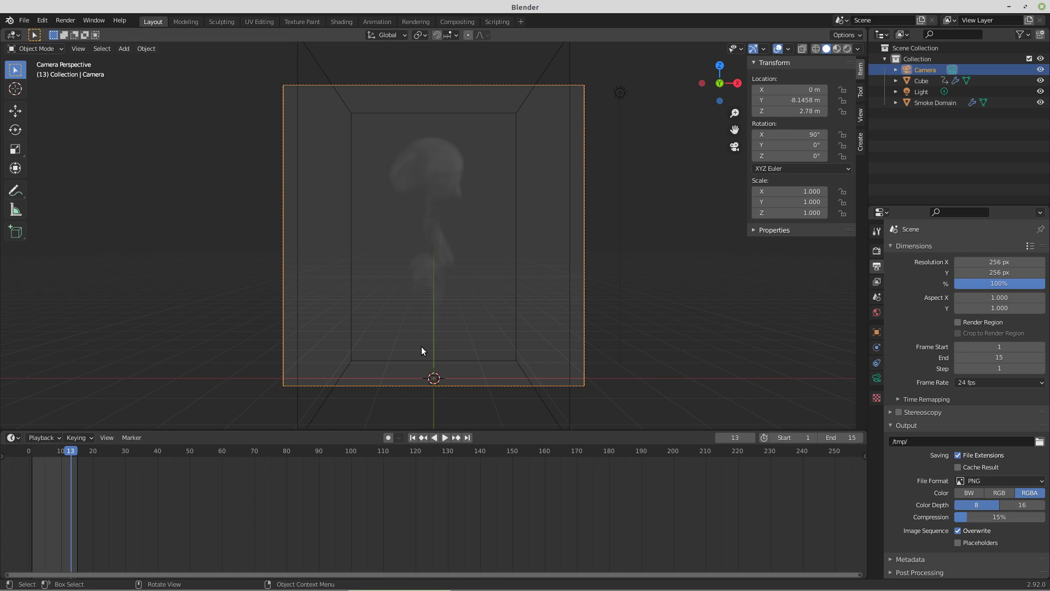
{"action": "key", "text": "F12"}
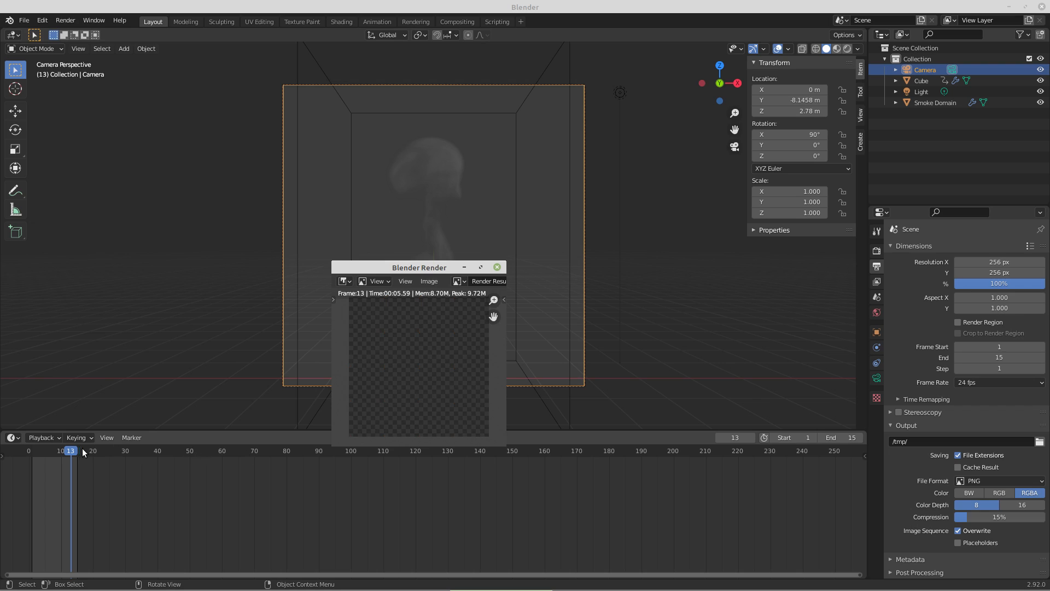
{"action": "key", "text": "Escape"}
Test-render frames 12 and 11 to examine the end of the flame
{"action": "left_click", "coordinate": [65, 450]}
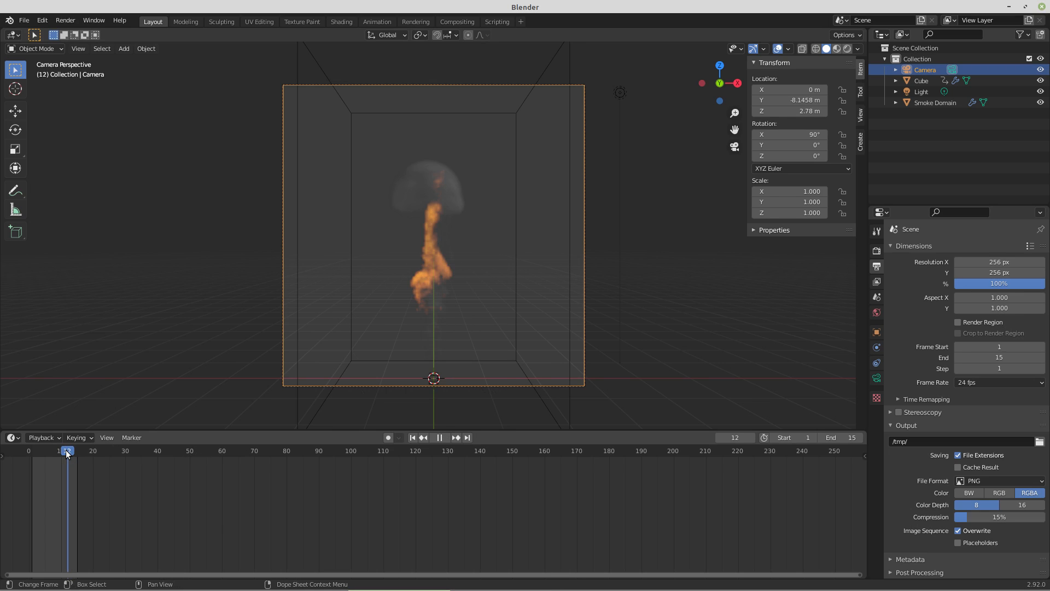
{"action": "key", "text": "F12"}
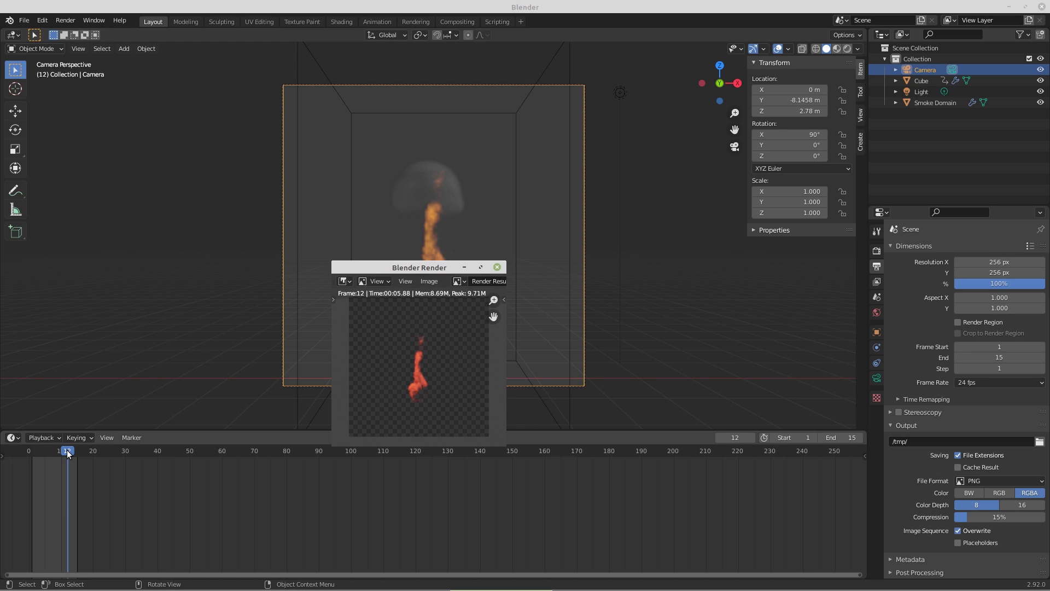
{"action": "left_click", "coordinate": [496, 267]}
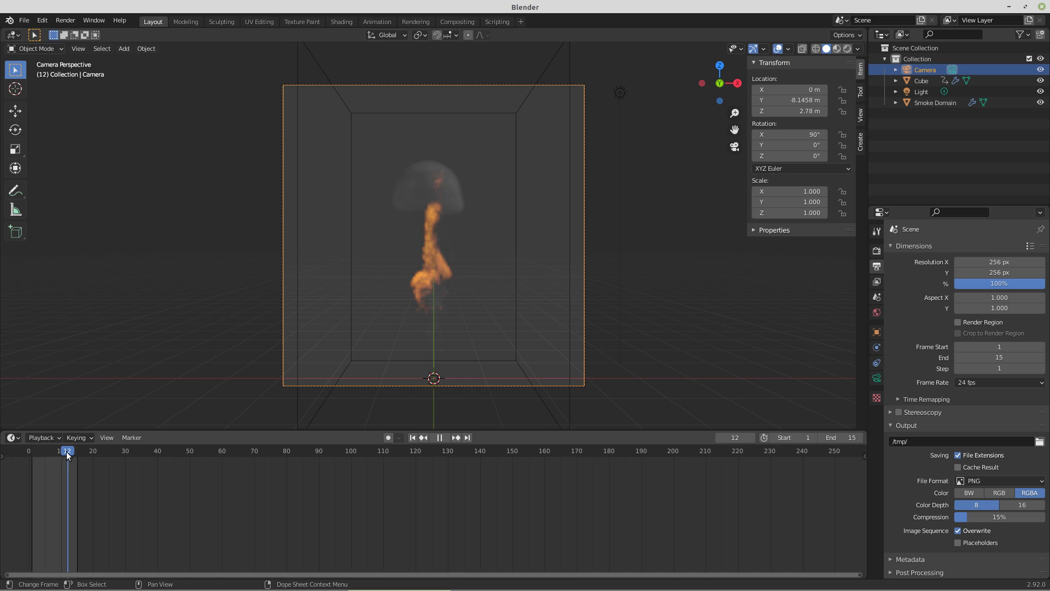
{"action": "left_click_drag", "start_coordinate": [66, 451], "coordinate": [64, 452]}
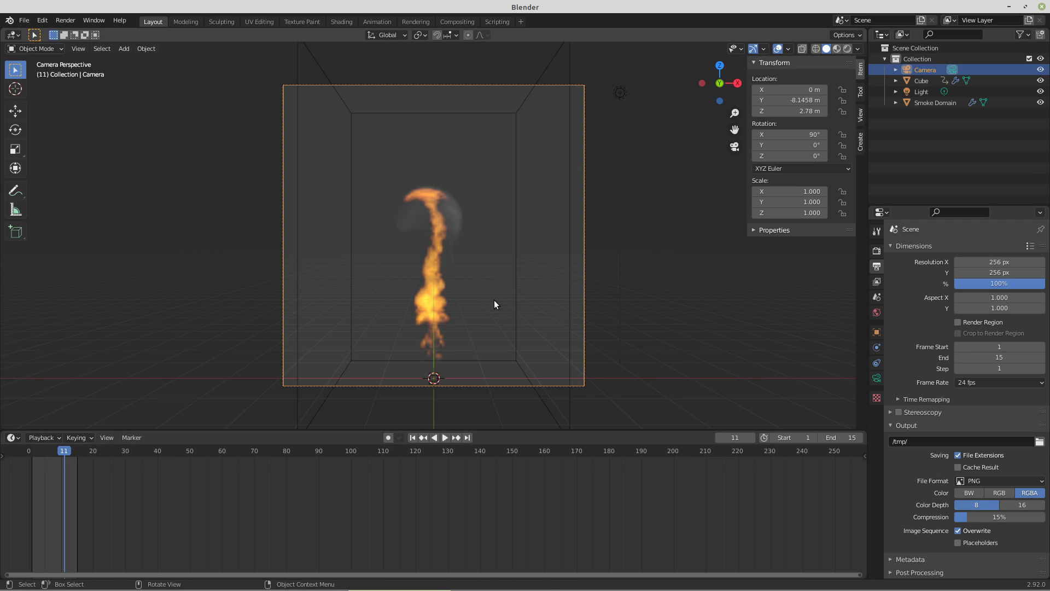
{"action": "key", "text": "F12"}
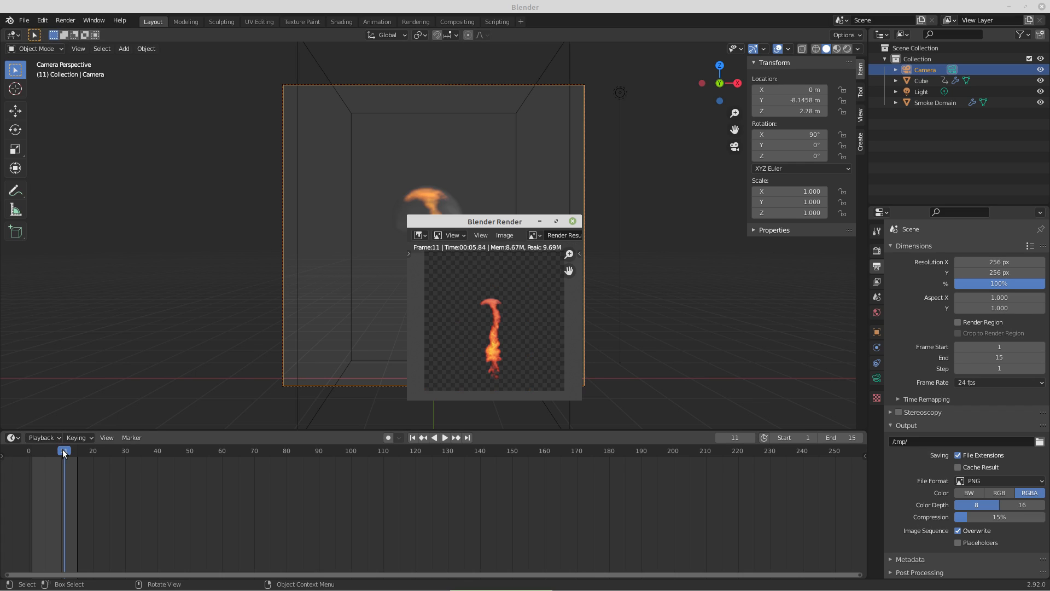
Go to frame 9, render it to check the reframed flame, and close the render window
{"action": "left_click_drag", "start_coordinate": [64, 450], "coordinate": [58, 451]}
{"action": "key", "text": "space"}
{"action": "key", "text": "space"}
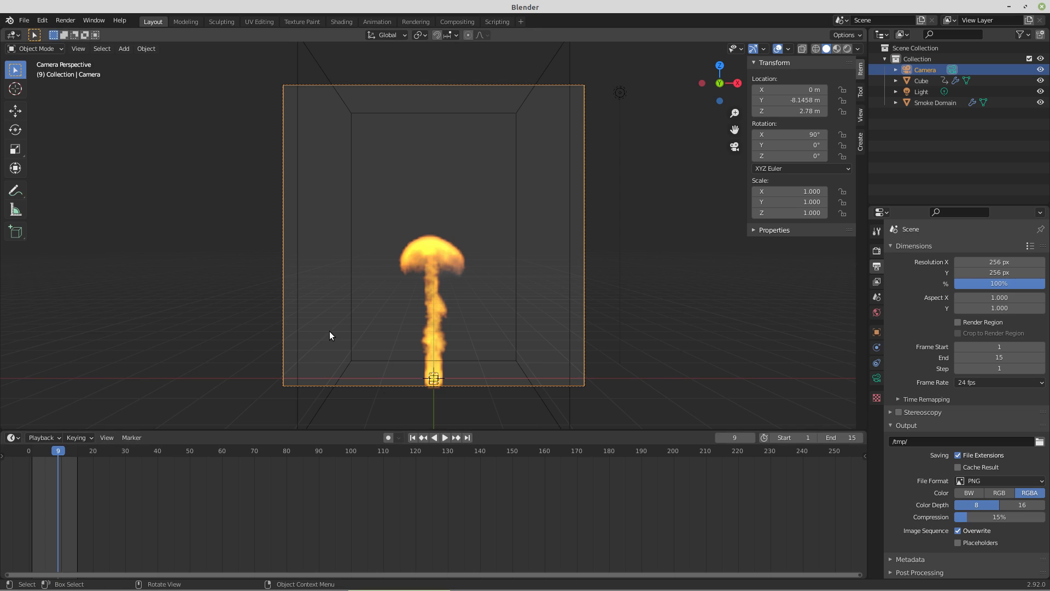
{"action": "key", "text": "F12"}
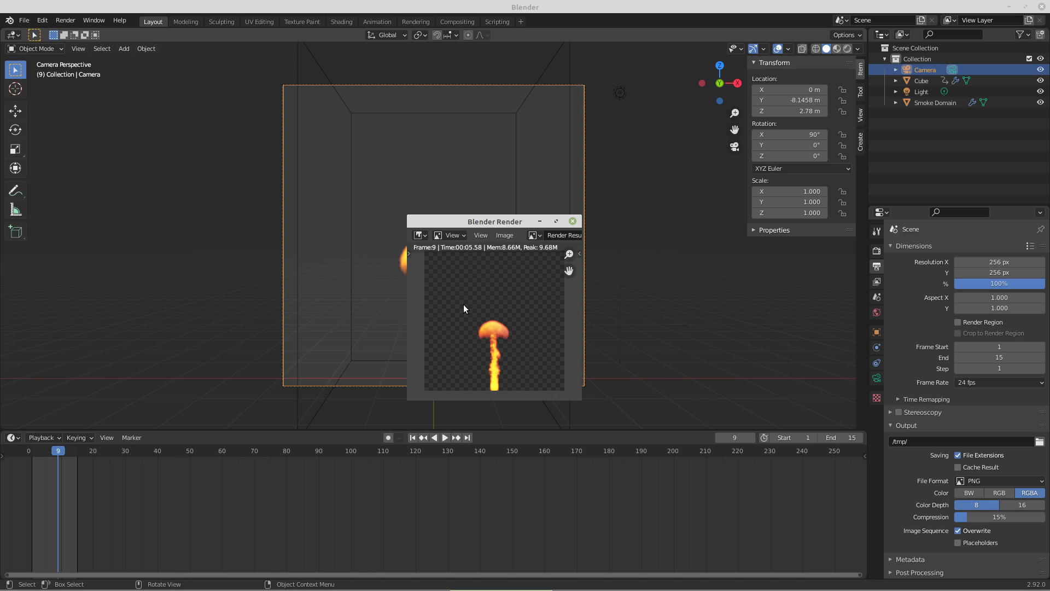
{"action": "left_click", "coordinate": [572, 222]}
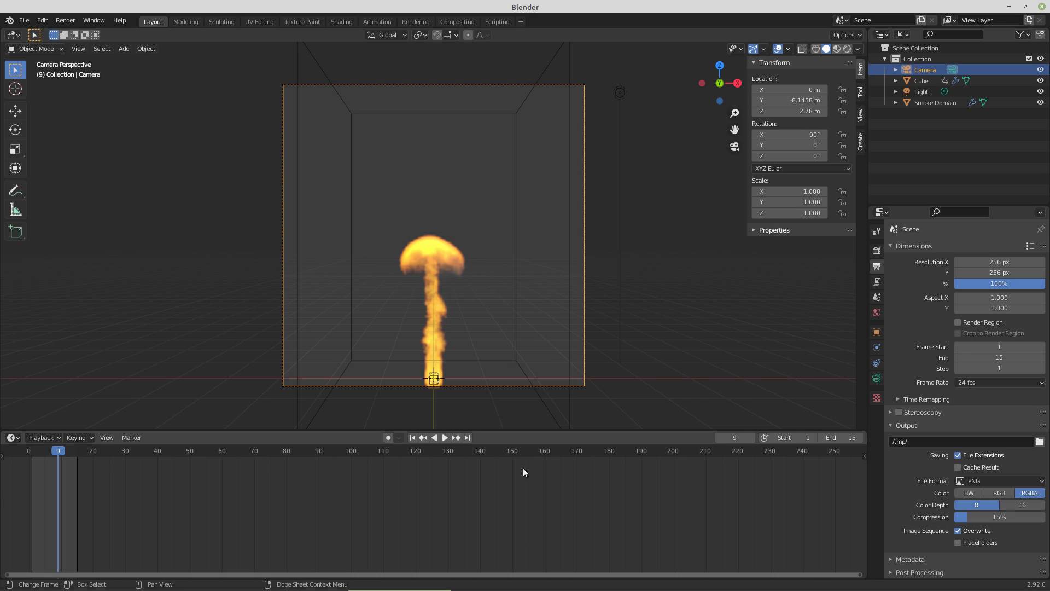
{"action": "mouse_move", "coordinate": [911, 583]}
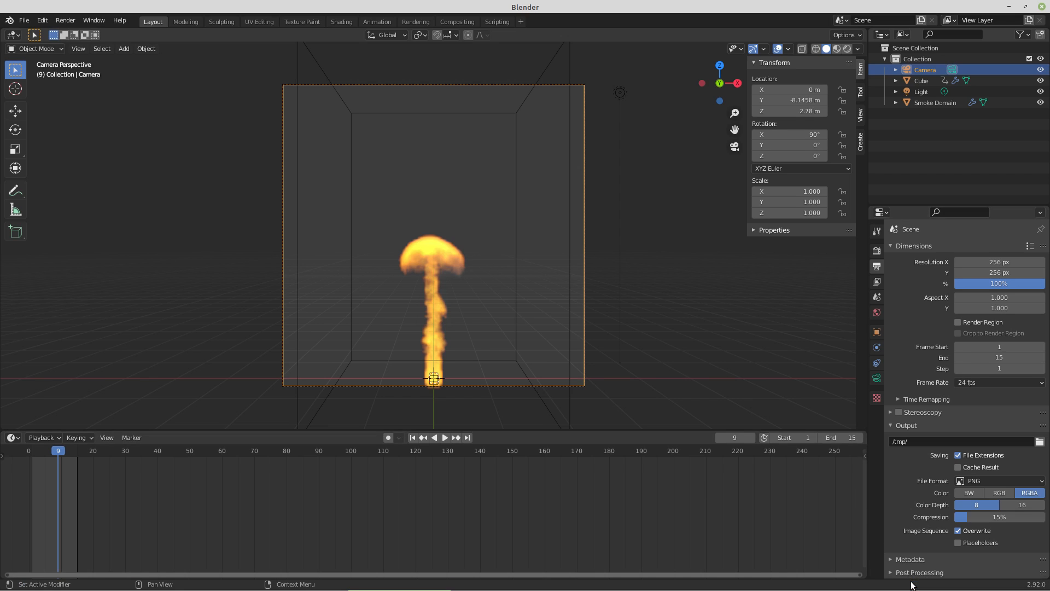
{"action": "right_click", "coordinate": [912, 586]}
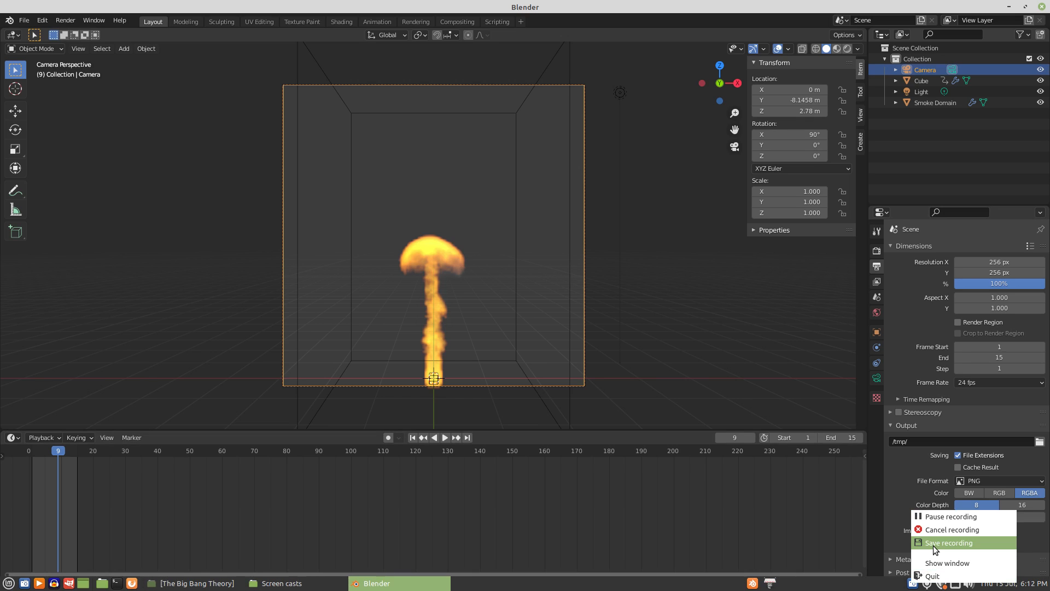